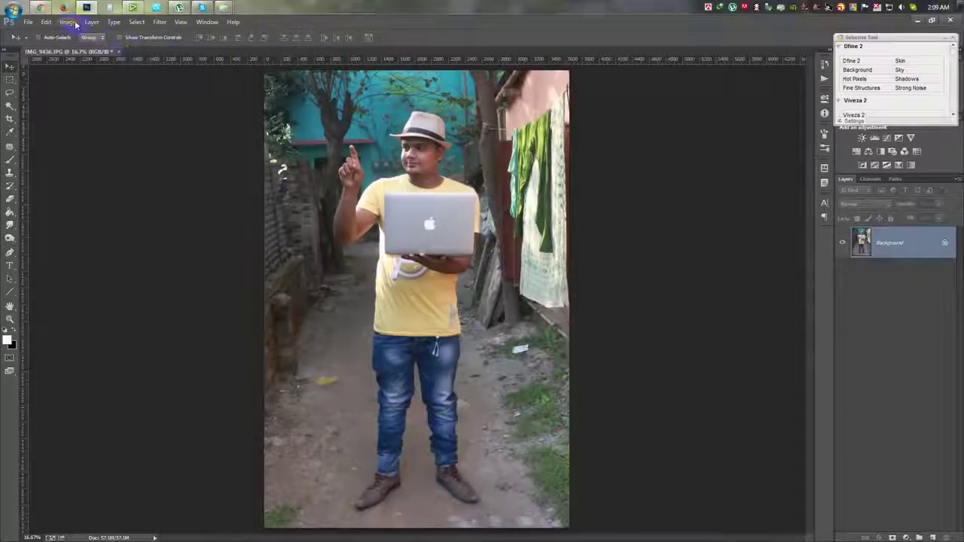
# - Apply Auto Tone to the street photo, then launch the Camera Raw Filter
pyautogui.click(76, 22)
pyautogui.click(86, 66)
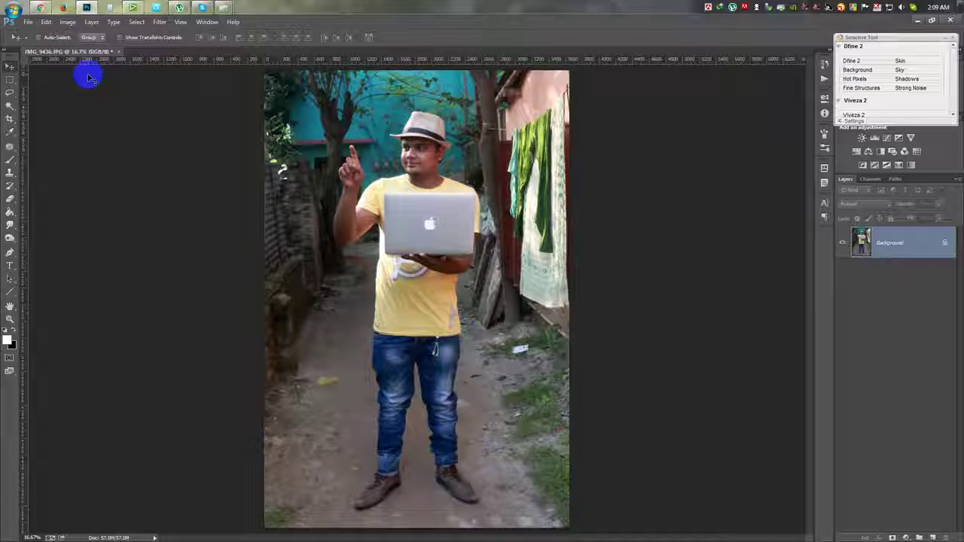
pyautogui.click(160, 22)
pyautogui.click(178, 82)
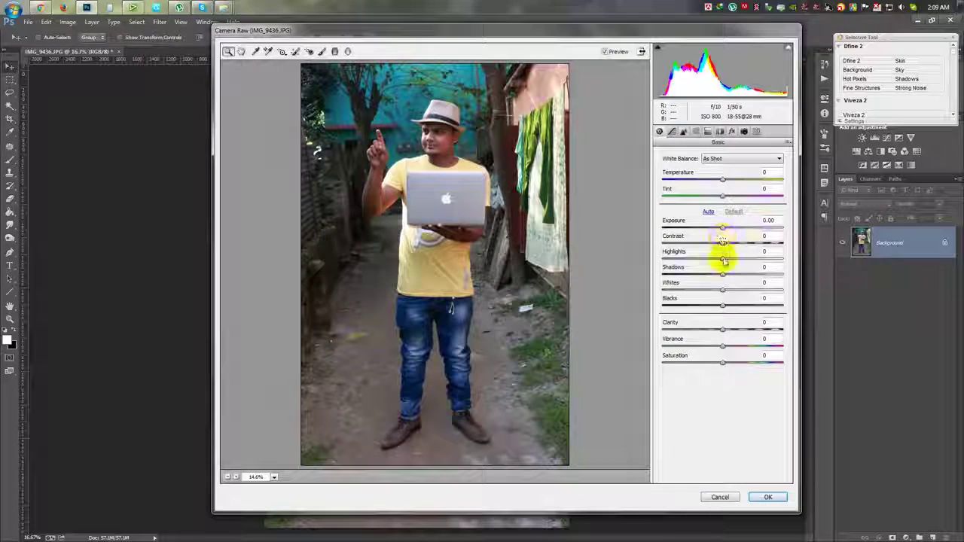
# - Apply Camera Raw with Highlights -47, Shadows +69, Whites +24 and raised Blacks
pyautogui.moveTo(722, 257)
pyautogui.mouseDown()
pyautogui.moveTo(689, 260)
pyautogui.moveTo(751, 280)
pyautogui.moveTo(767, 273)
pyautogui.moveTo(732, 304)
pyautogui.moveTo(696, 304)
pyautogui.moveTo(739, 304)
pyautogui.moveTo(715, 304)
pyautogui.moveTo(728, 308)
pyautogui.mouseUp()
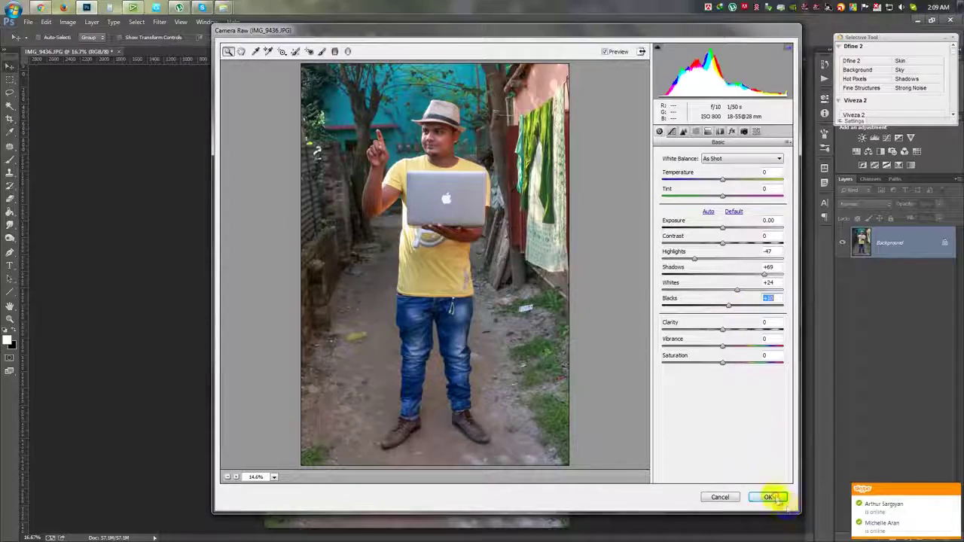
pyautogui.click(768, 497)
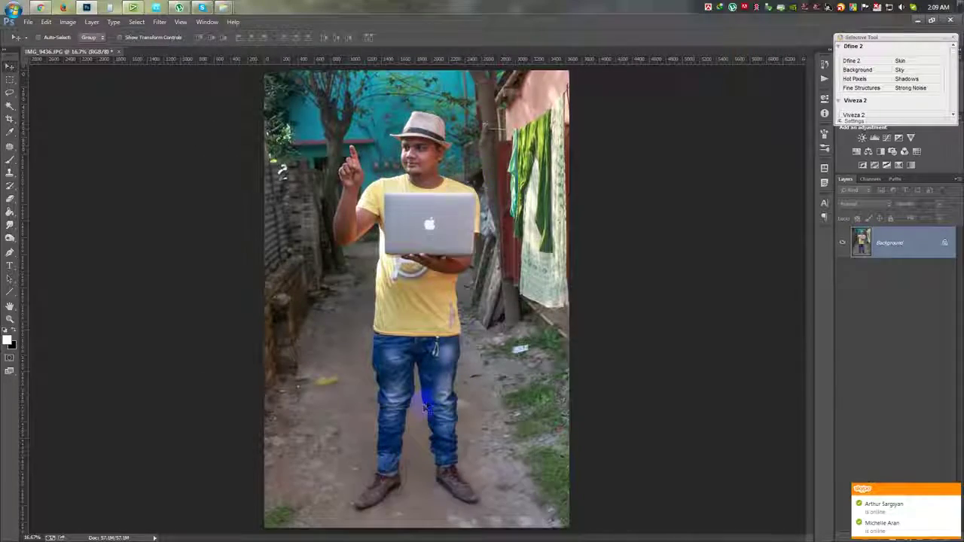
pyautogui.moveTo(479, 180); pyautogui.dragTo(460, 245)
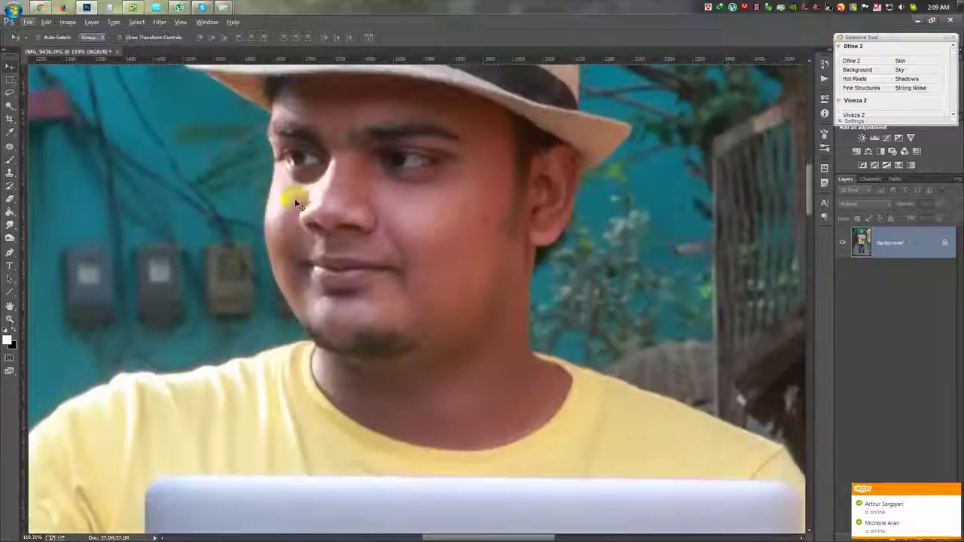
# - Spot-heal the blemishes on both cheeks and beside the nose
pyautogui.click(9, 146)
pyautogui.click(45, 163)
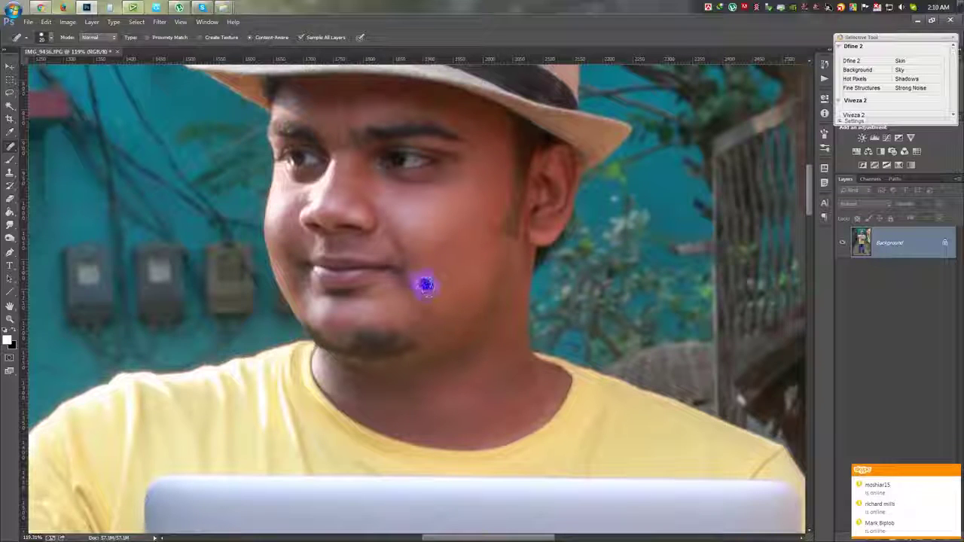
pyautogui.click(463, 291)
pyautogui.click(443, 268)
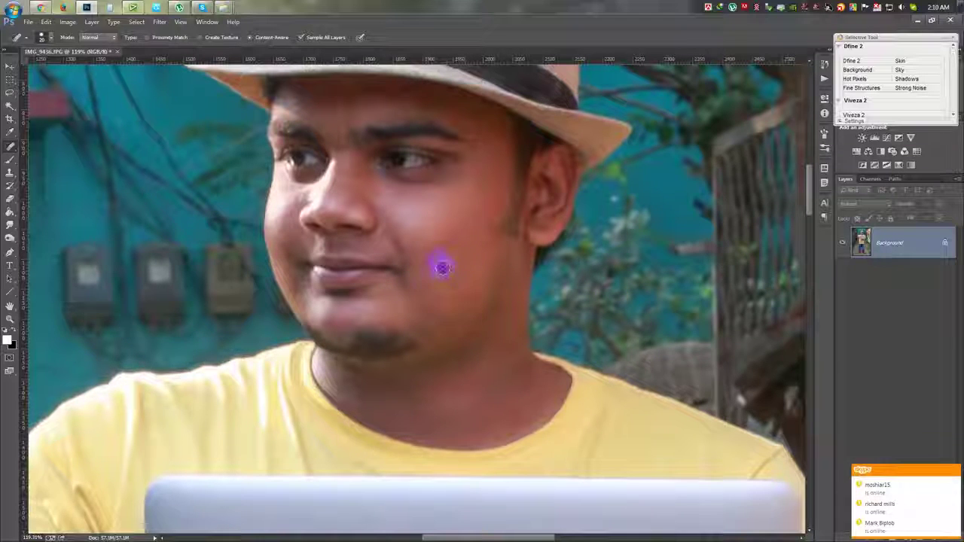
pyautogui.click(420, 240)
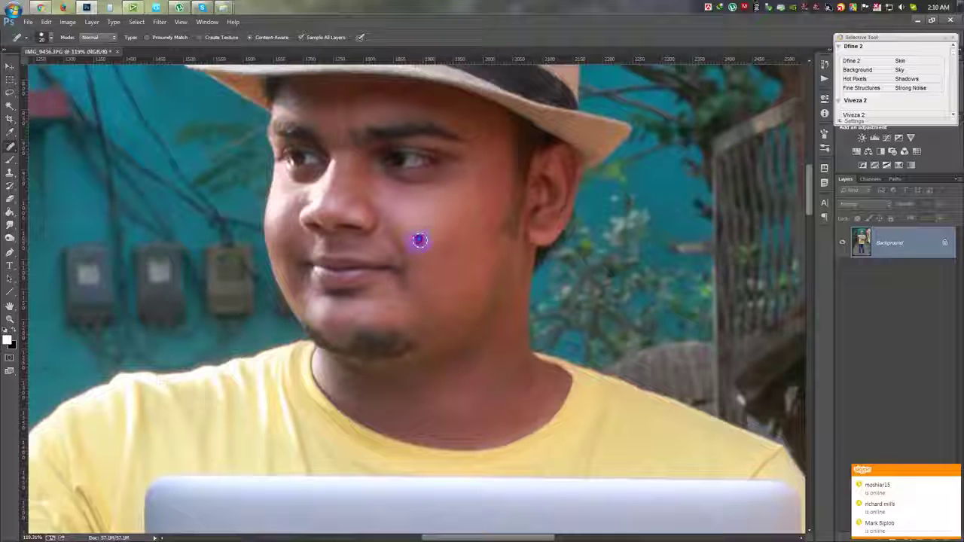
pyautogui.click(404, 201)
pyautogui.click(293, 267)
pyautogui.click(498, 204)
pyautogui.click(500, 187)
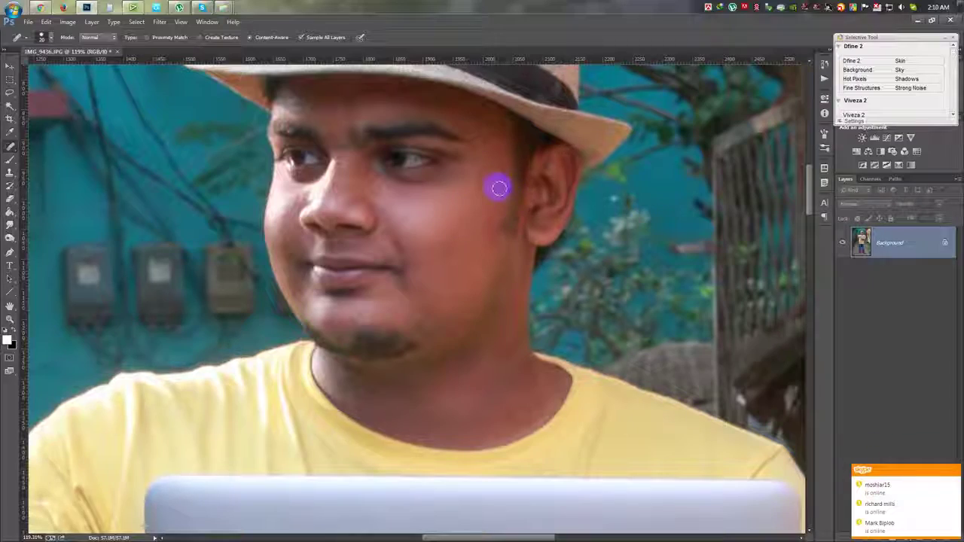
# - Spot-heal the marks on the raised forearm and the left jeans leg
pyautogui.scroll(-3, 441, 291)
pyautogui.scroll(-2, 441, 291)
pyautogui.scroll(-3, 442, 291)
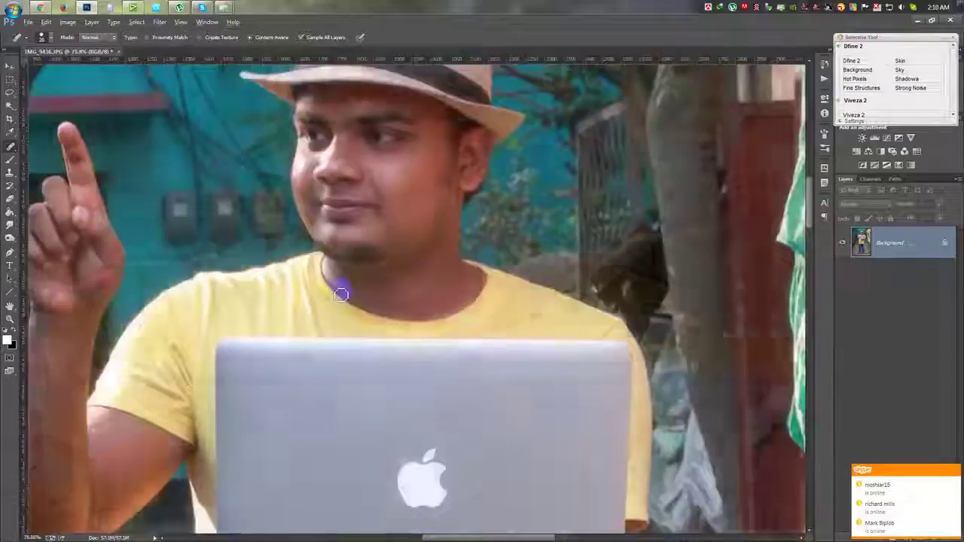
pyautogui.scroll(3, 129, 396)
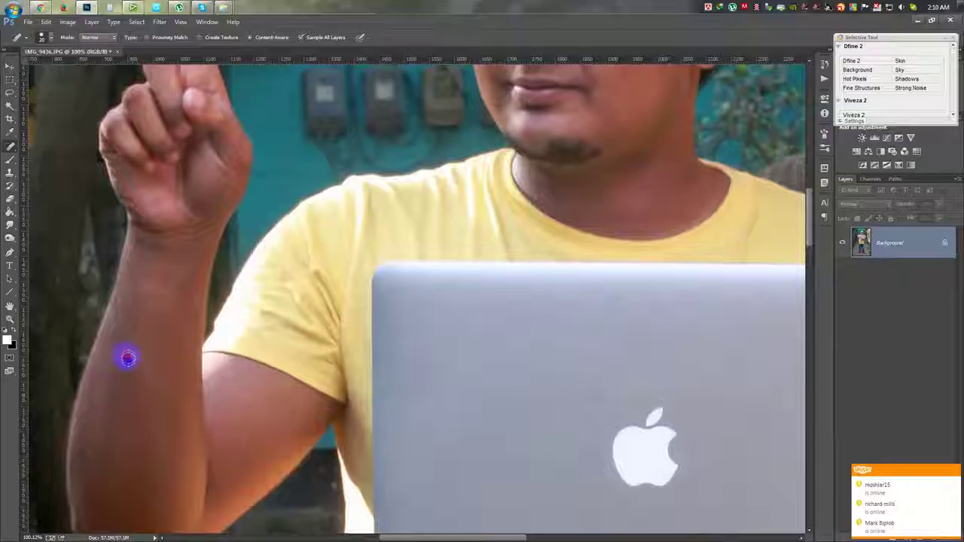
pyautogui.click(285, 393)
pyautogui.scroll(-2, 290, 393)
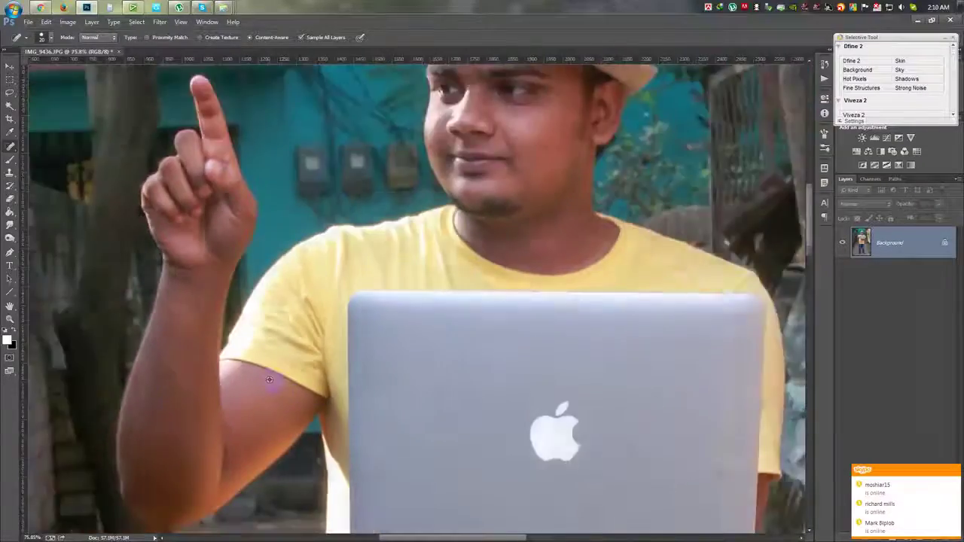
pyautogui.scroll(-2, 290, 393)
pyautogui.scroll(-3, 422, 399)
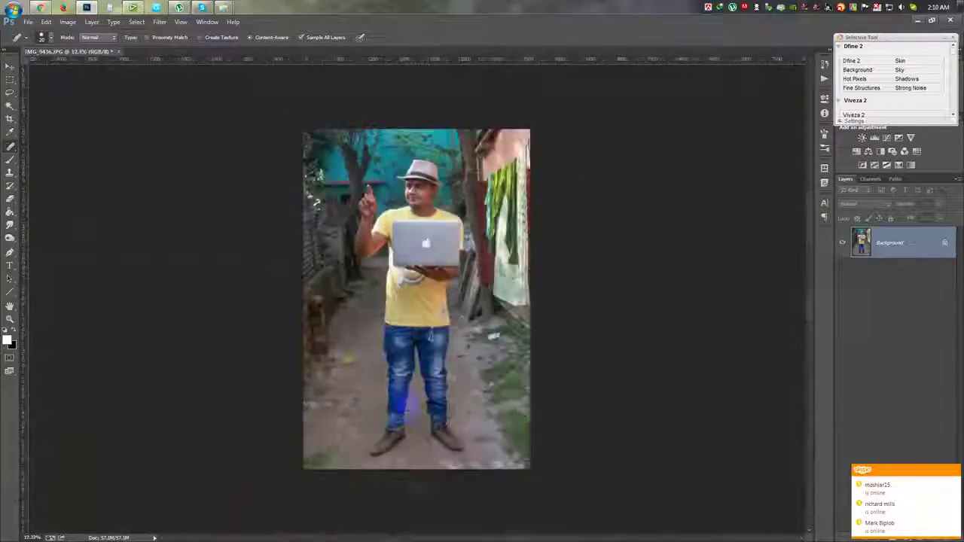
pyautogui.click(407, 422)
# - Spot-heal the spot beside the left ankle and the scuff on the right shoe's toe
pyautogui.scroll(2, 407, 422)
pyautogui.scroll(3, 410, 410)
pyautogui.scroll(-3, 411, 411)
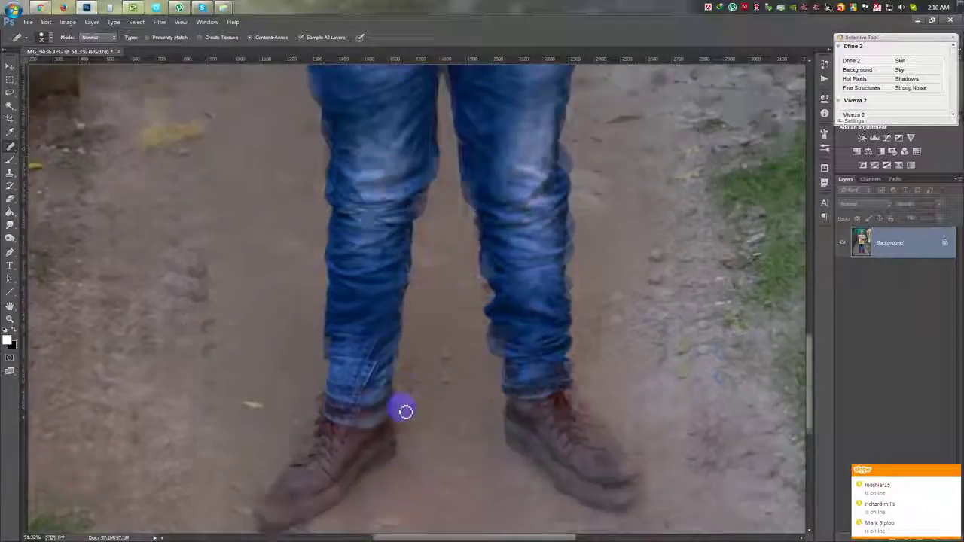
pyautogui.click(397, 394)
pyautogui.scroll(2, 572, 417)
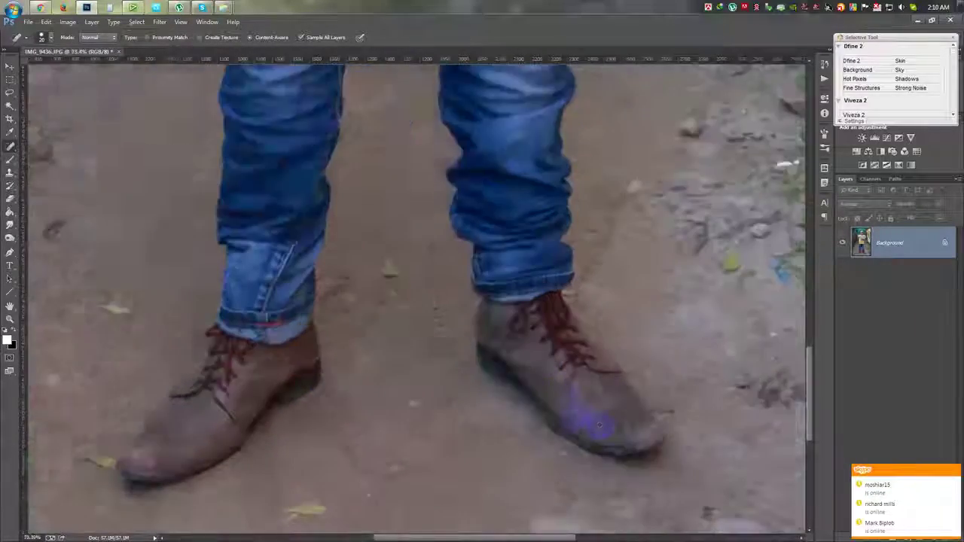
pyautogui.scroll(2, 572, 417)
pyautogui.click(638, 423)
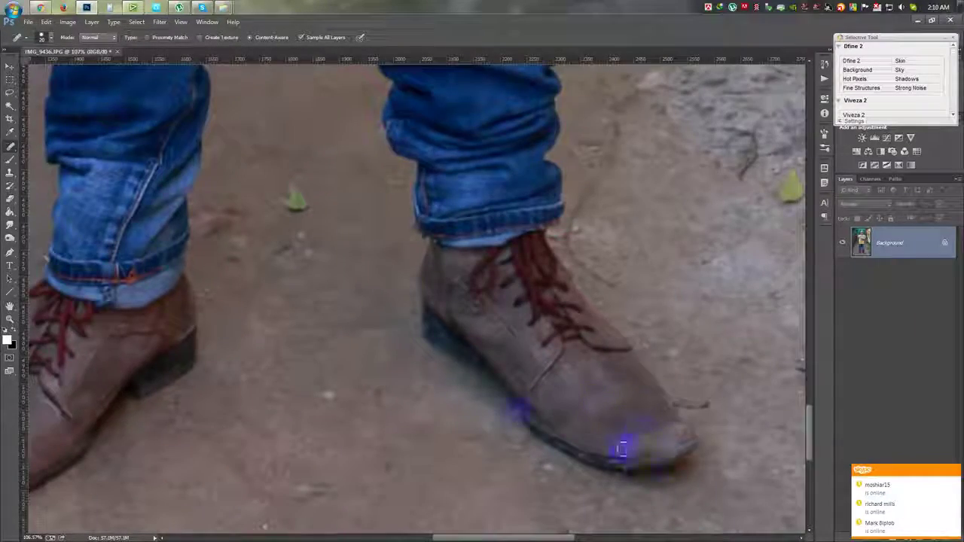
pyautogui.moveTo(331, 369)
pyautogui.mouseDown()
pyautogui.moveTo(424, 349)
pyautogui.moveTo(399, 308)
pyautogui.mouseUp()
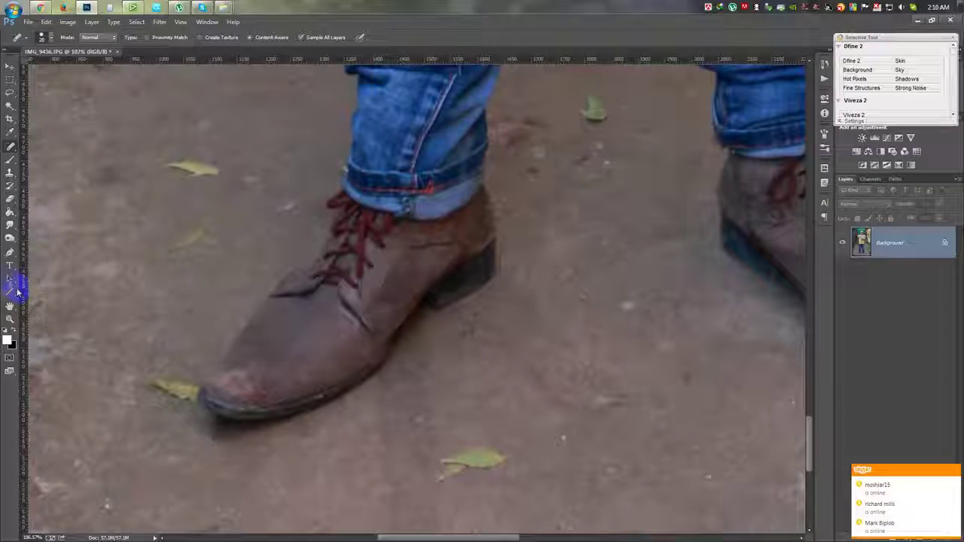
pyautogui.click(9, 253)
# - Trace a pen path along the shoe's sole and around its toe
pyautogui.scroll(1, 398, 354)
pyautogui.click(391, 344)
pyautogui.moveTo(263, 431); pyautogui.dragTo(167, 465)
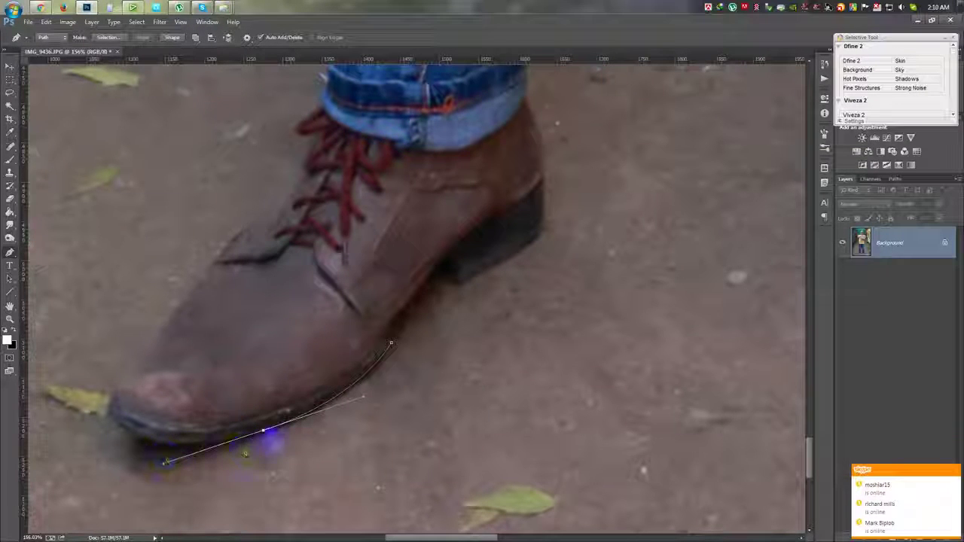
pyautogui.keyDown('alt'); pyautogui.click(262, 433); pyautogui.keyUp('alt')
pyautogui.click(130, 450)
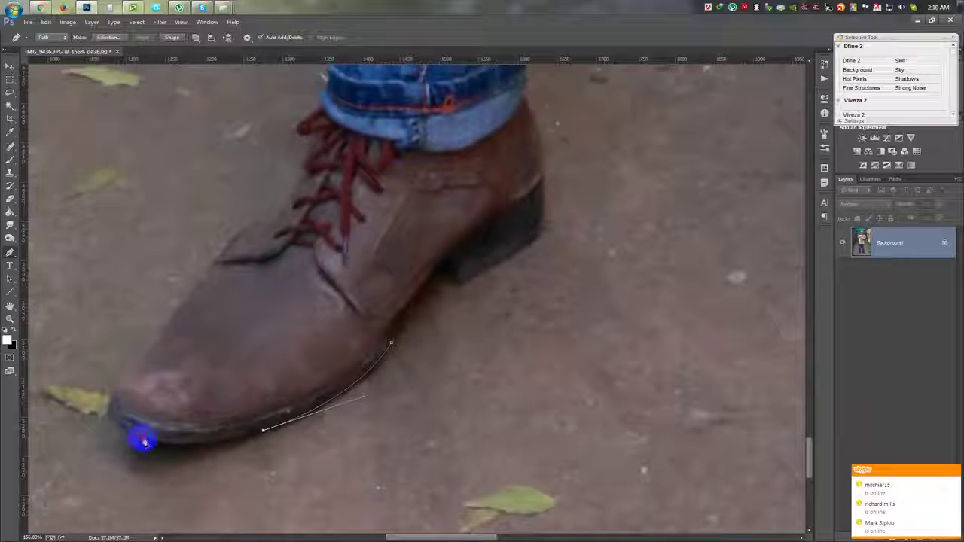
pyautogui.moveTo(161, 448); pyautogui.dragTo(178, 452)
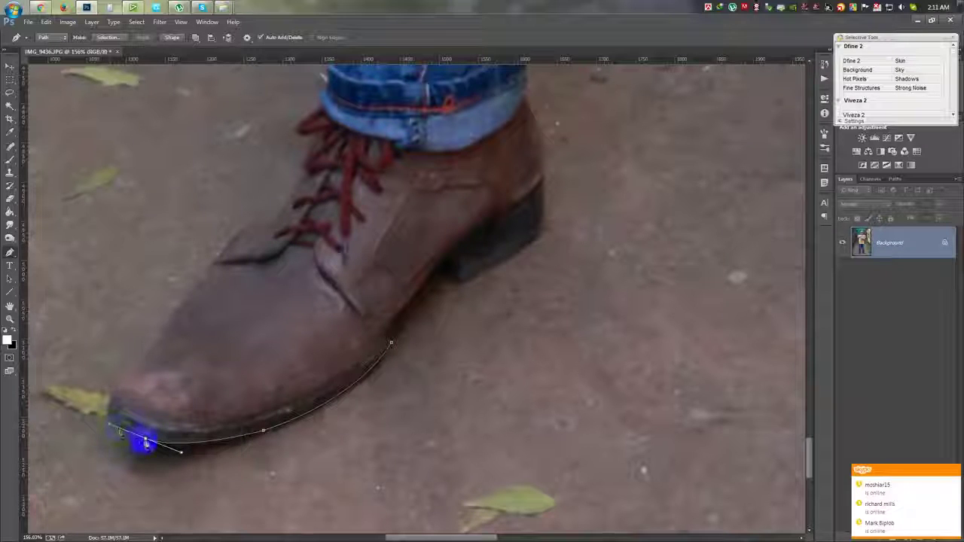
pyautogui.click(106, 407)
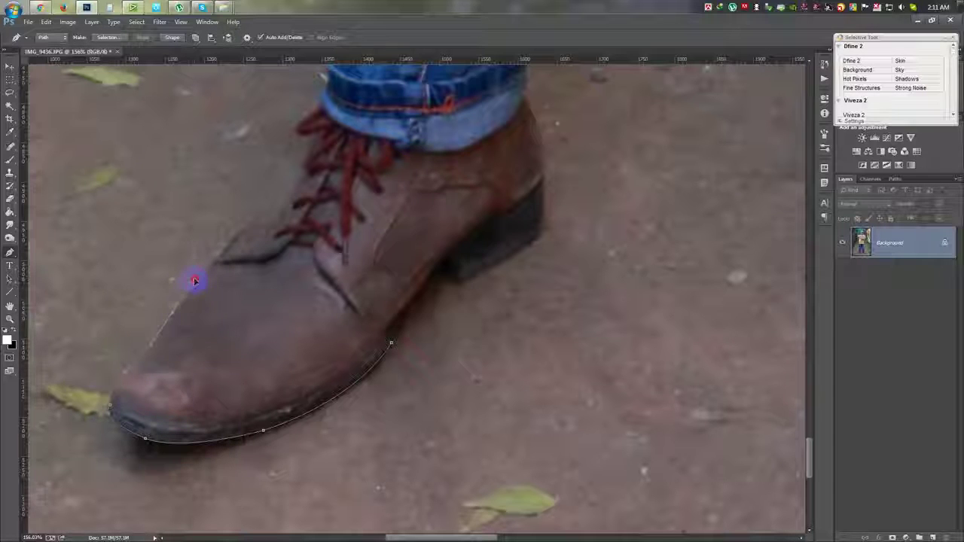
# - Continue the path up over the shoe top and laces to the jeans cuff
pyautogui.click(174, 315)
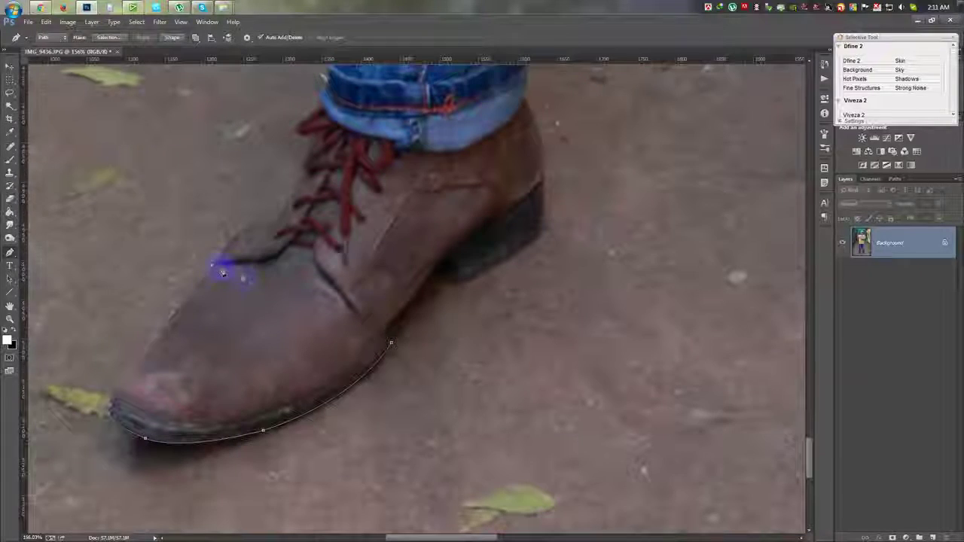
pyautogui.click(218, 267)
pyautogui.moveTo(222, 272); pyautogui.dragTo(191, 394)
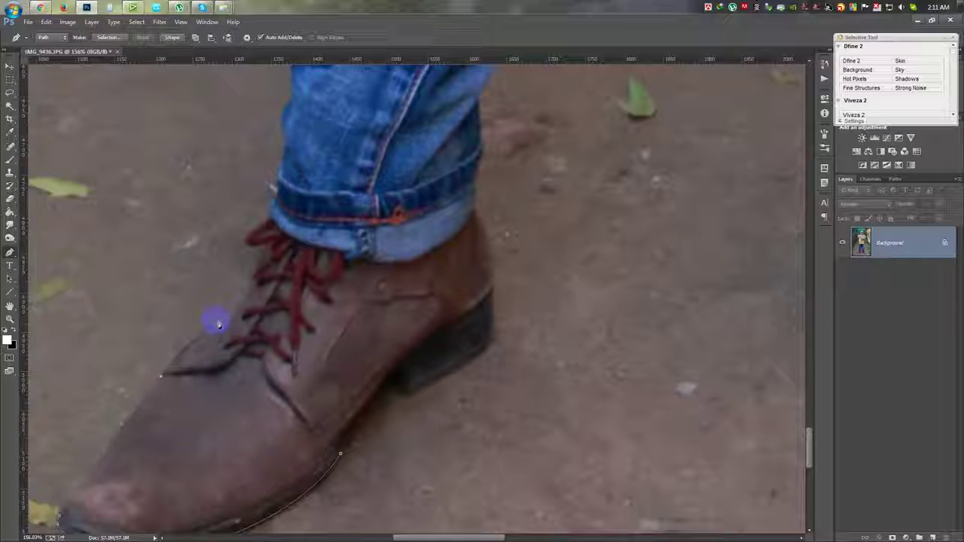
pyautogui.moveTo(251, 302); pyautogui.dragTo(218, 324)
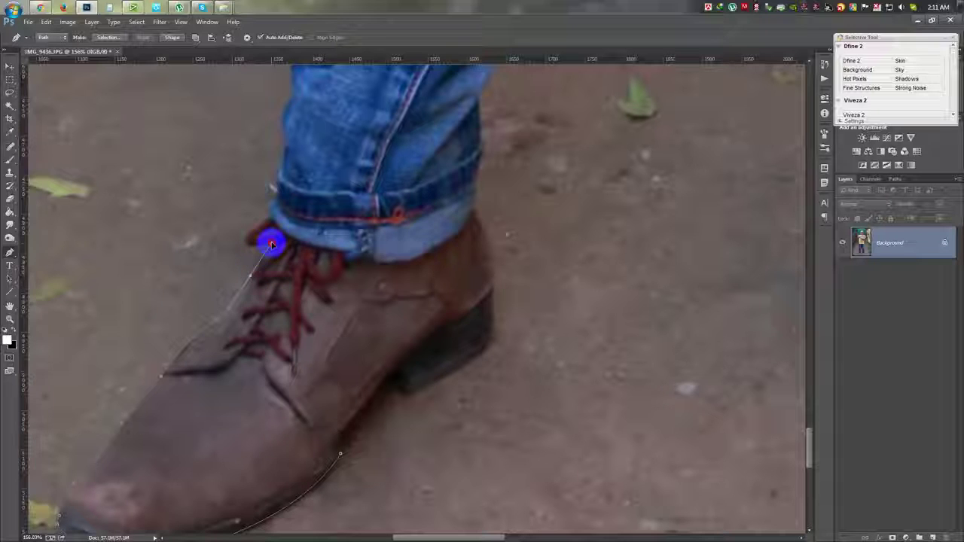
pyautogui.click(251, 277)
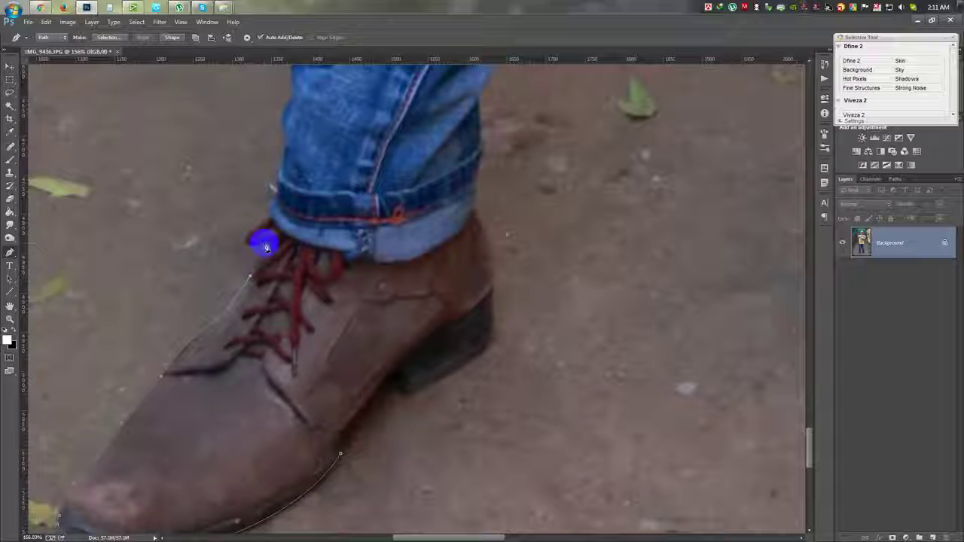
pyautogui.moveTo(265, 247); pyautogui.dragTo(246, 251)
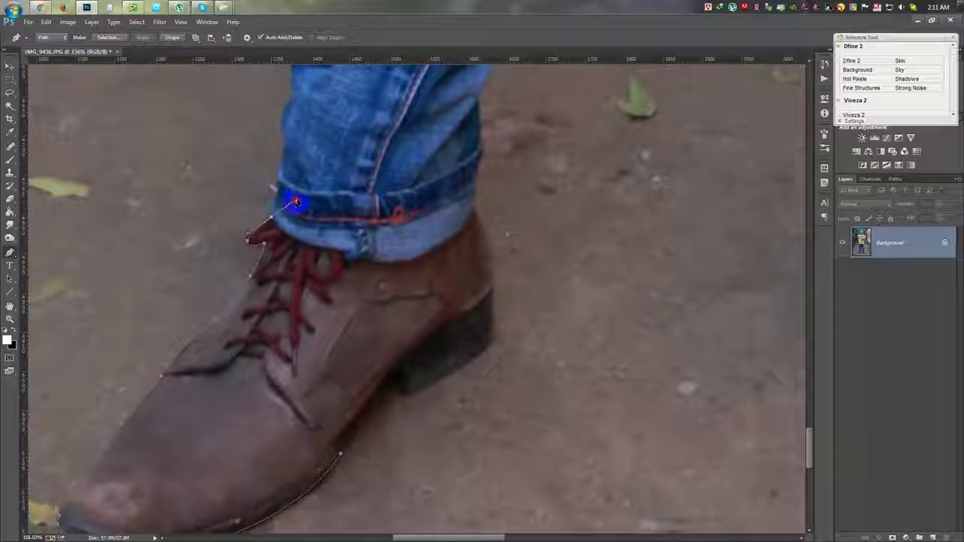
pyautogui.moveTo(301, 199); pyautogui.dragTo(286, 208)
pyautogui.scroll(1, 278, 226)
pyautogui.scroll(2, 296, 243)
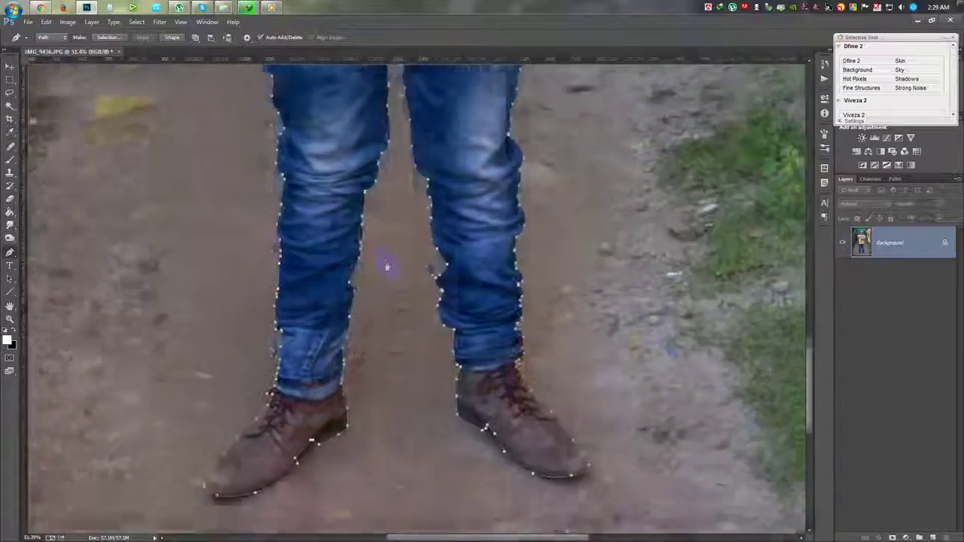
pyautogui.scroll(-1, 318, 441)
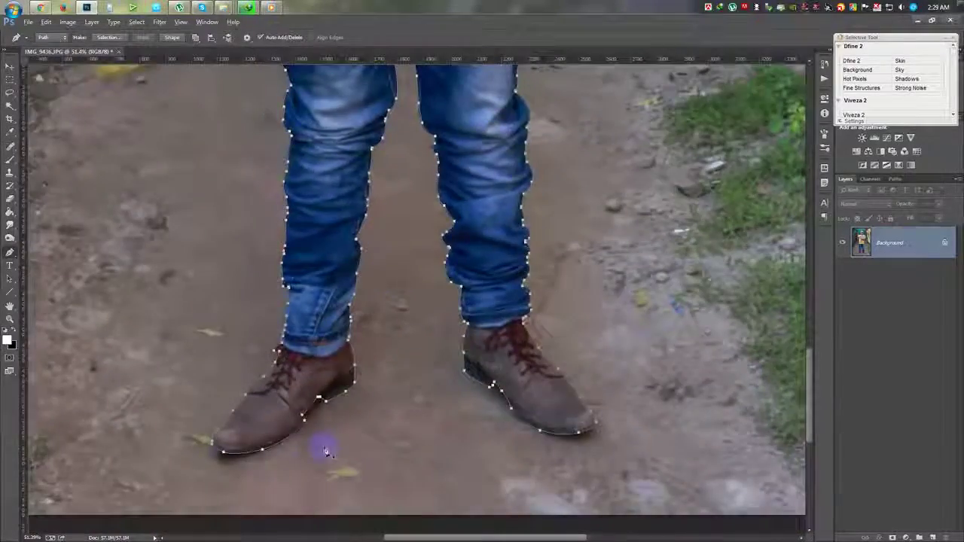
# - Convert the traced path around the man into a selection
pyautogui.scroll(-2, 319, 431)
pyautogui.scroll(-1, 339, 392)
pyautogui.rightClick(484, 290)
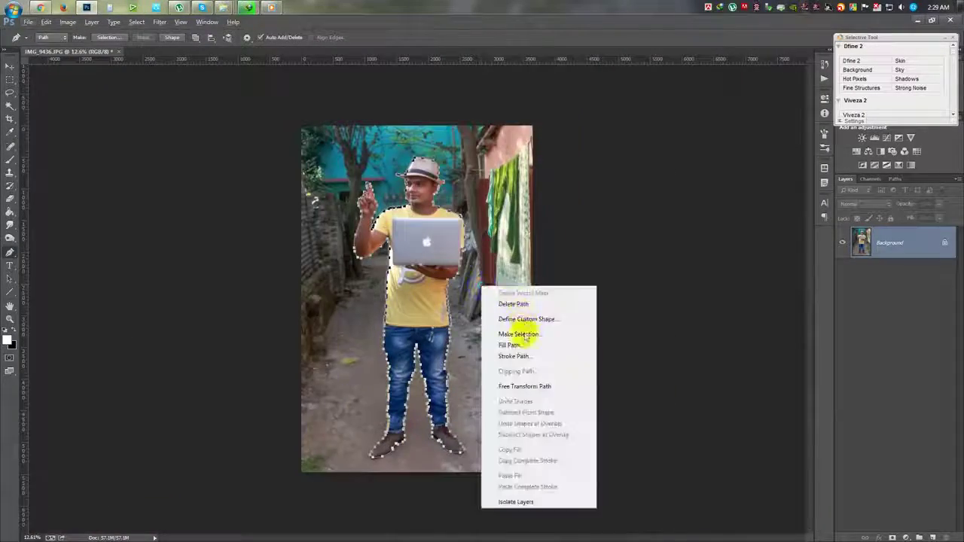
pyautogui.click(528, 327)
pyautogui.click(541, 155)
# - Add a layer mask from the selection to hide the background around the man
pyautogui.scroll(1, 459, 184)
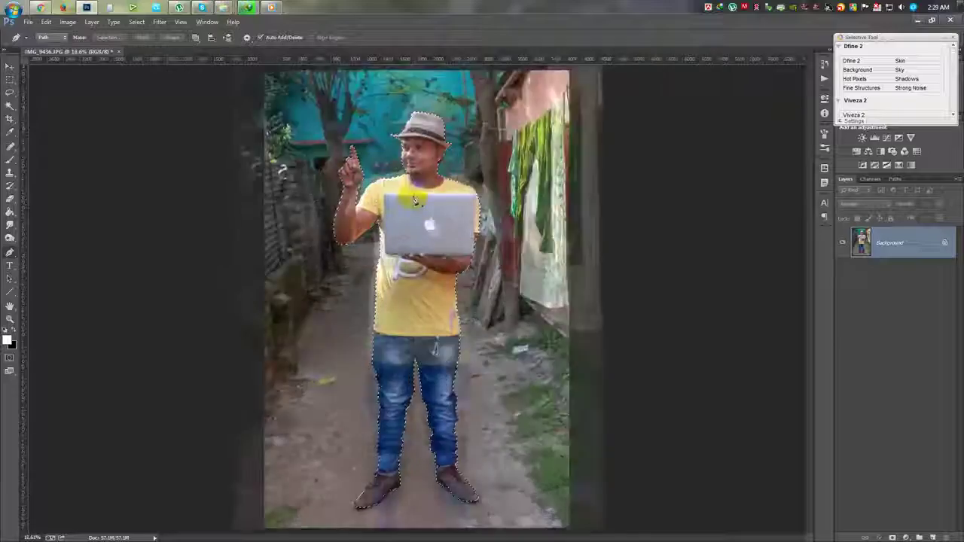
pyautogui.scroll(2, 431, 168)
pyautogui.scroll(1, 430, 168)
pyautogui.scroll(1, 430, 263)
pyautogui.scroll(2, 422, 287)
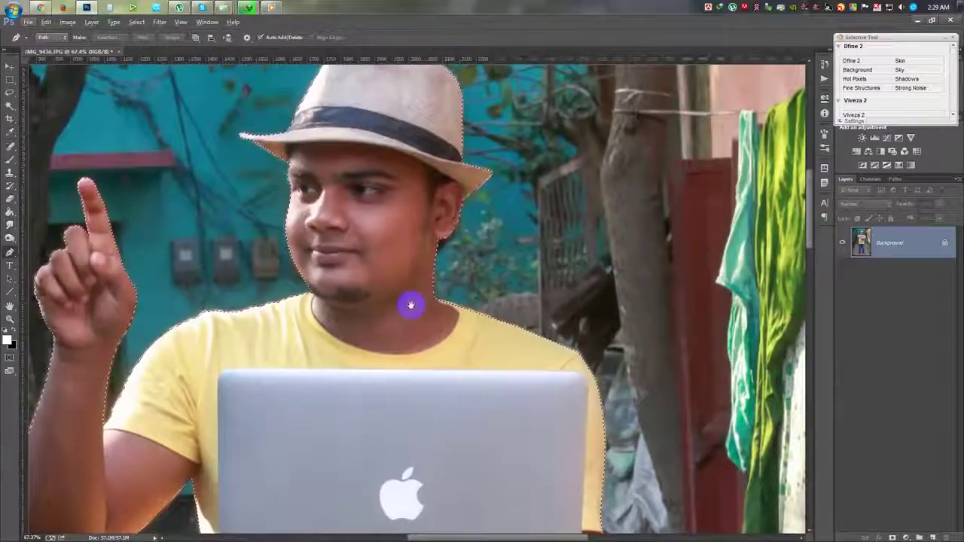
pyautogui.scroll(1, 409, 303)
pyautogui.scroll(1, 602, 278)
pyautogui.click(892, 536)
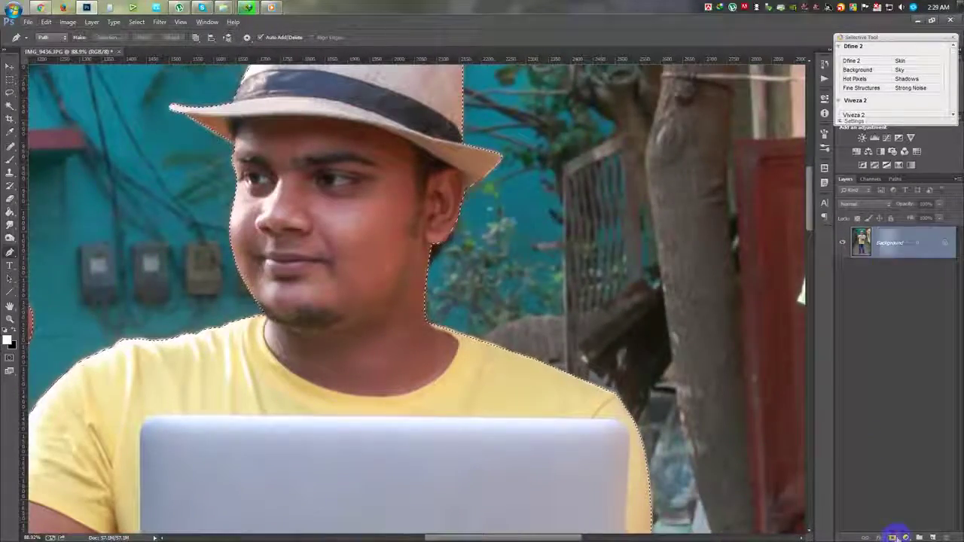
pyautogui.scroll(-2, 415, 273)
pyautogui.scroll(-1, 413, 273)
pyautogui.scroll(-2, 413, 274)
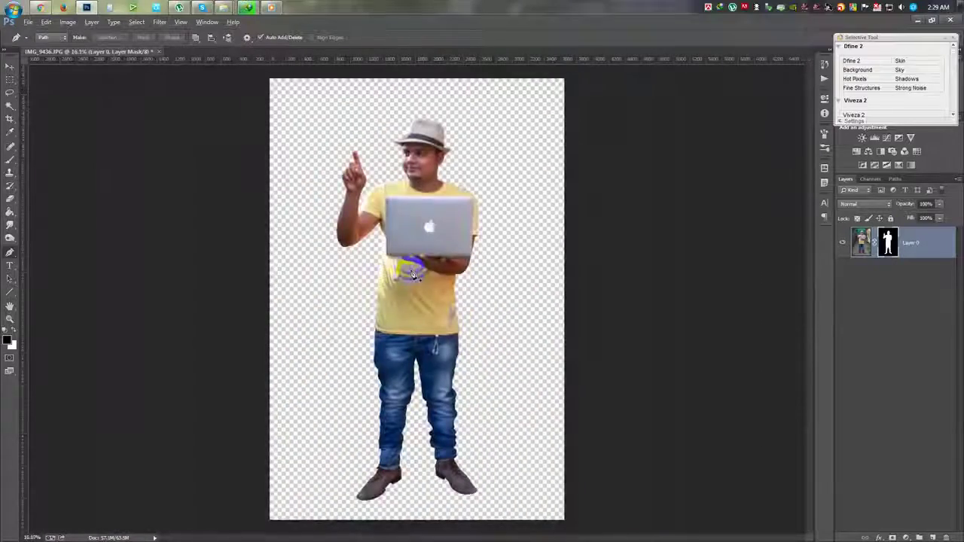
pyautogui.click(9, 66)
# - Apply a Shadows/Highlights adjustment to lift the man's shadows
pyautogui.press('x')
pyautogui.click(67, 22)
pyautogui.moveTo(83, 48)
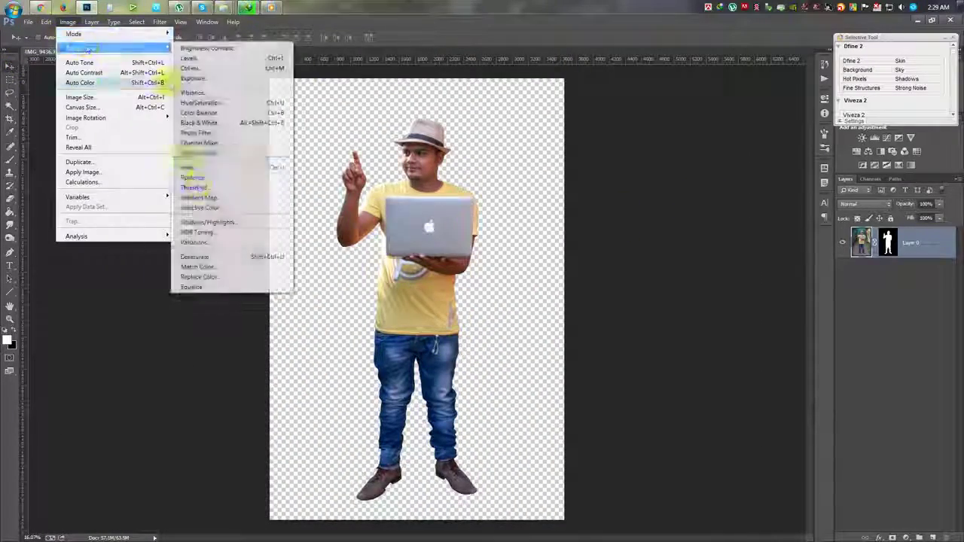
pyautogui.click(223, 218)
pyautogui.moveTo(586, 133)
pyautogui.mouseDown()
pyautogui.moveTo(576, 134)
pyautogui.moveTo(620, 133)
pyautogui.mouseUp()
pyautogui.click(695, 116)
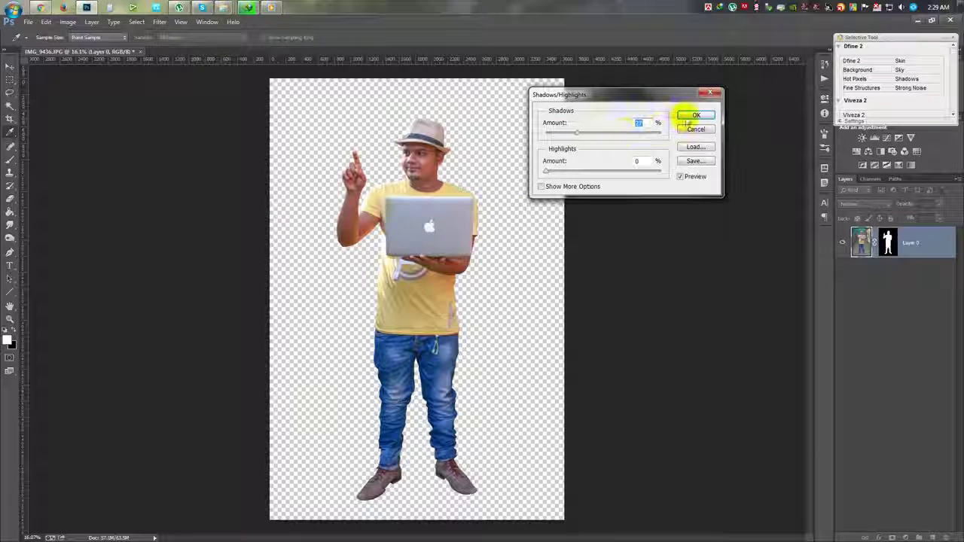
# - Apply Selective Color: Reds cyan about -31 with less black, and deeper Blacks
pyautogui.click(67, 22)
pyautogui.moveTo(82, 48)
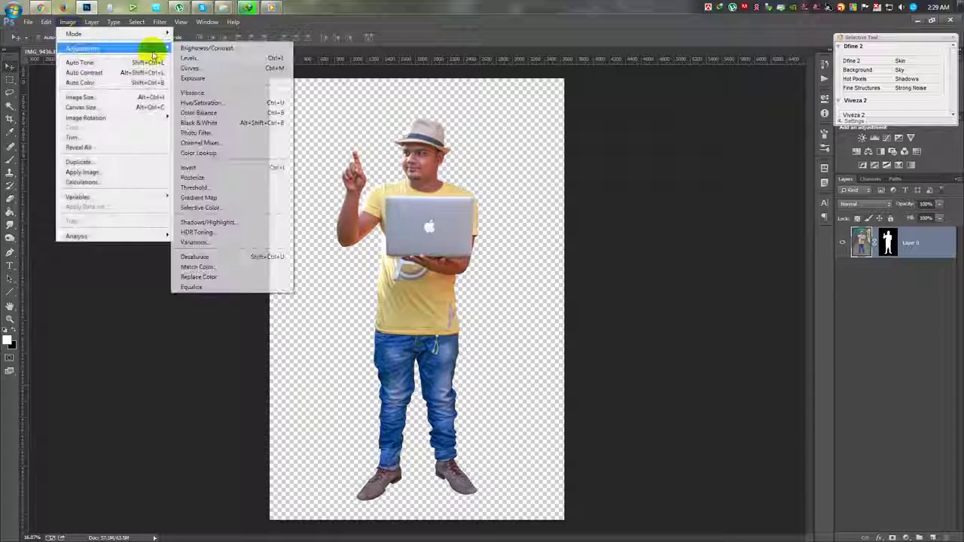
pyautogui.click(204, 208)
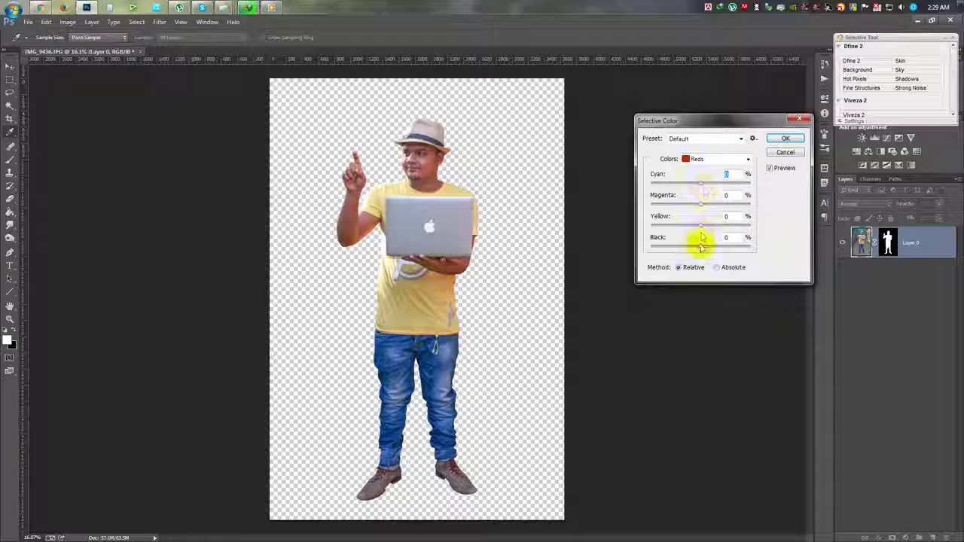
pyautogui.moveTo(702, 245)
pyautogui.mouseDown()
pyautogui.moveTo(691, 243)
pyautogui.moveTo(709, 224)
pyautogui.moveTo(699, 226)
pyautogui.mouseUp()
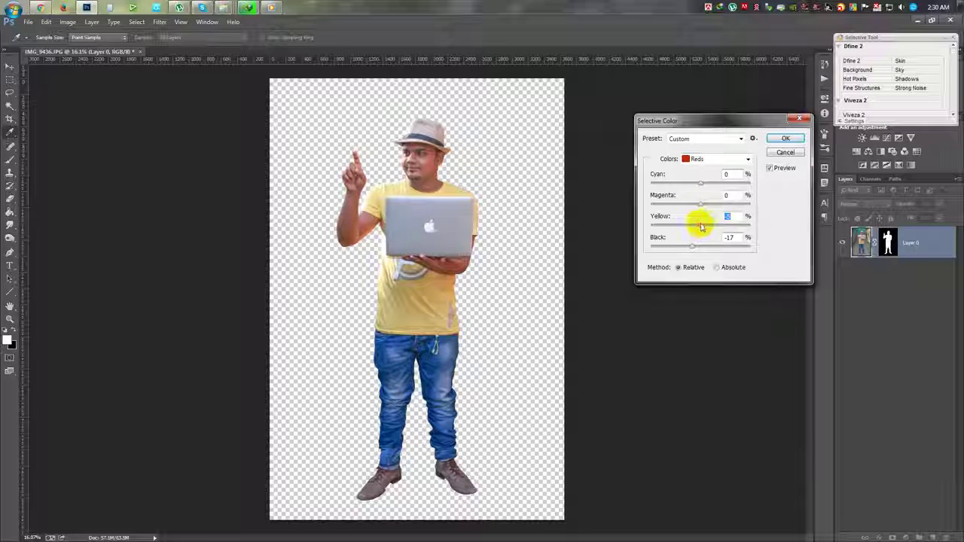
pyautogui.moveTo(709, 185)
pyautogui.mouseDown()
pyautogui.moveTo(686, 186)
pyautogui.moveTo(691, 208)
pyautogui.mouseUp()
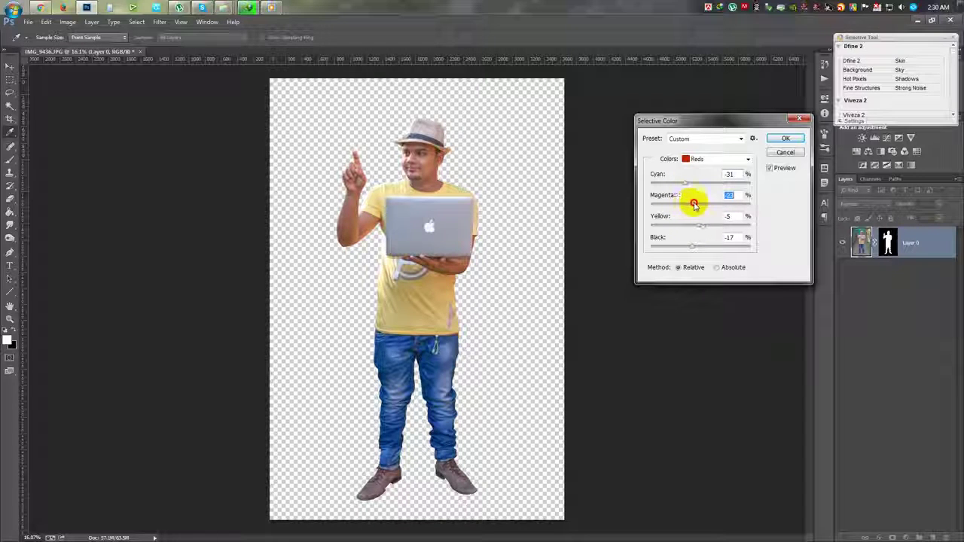
pyautogui.click(708, 139)
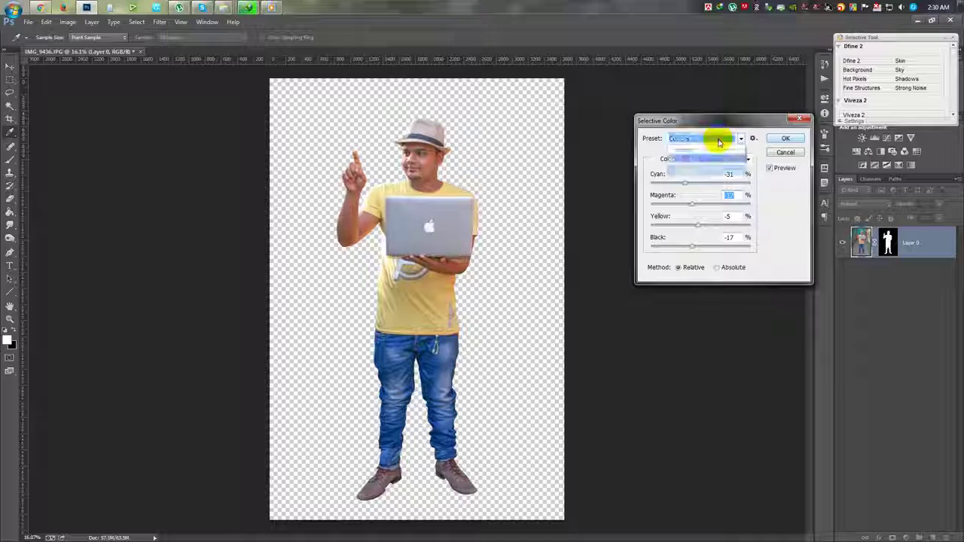
pyautogui.click(704, 158)
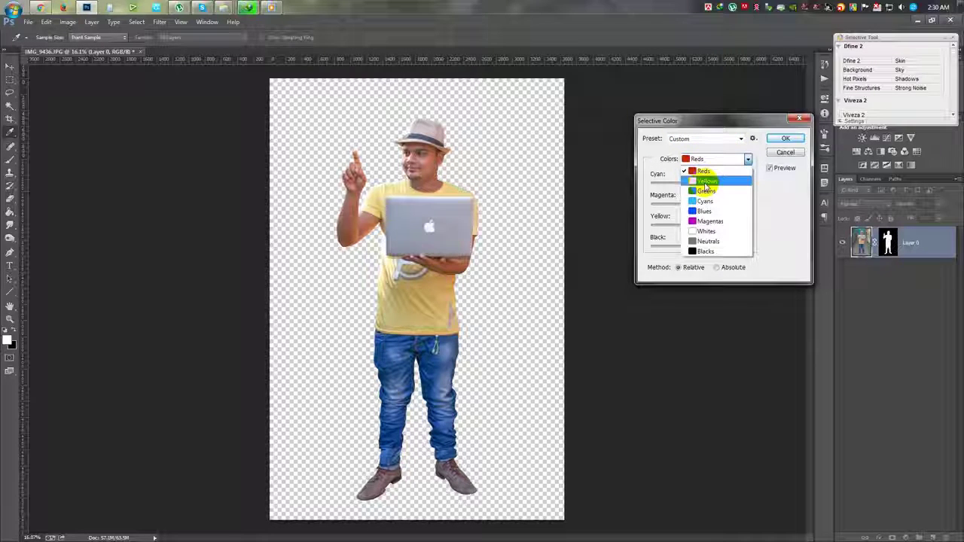
pyautogui.click(701, 251)
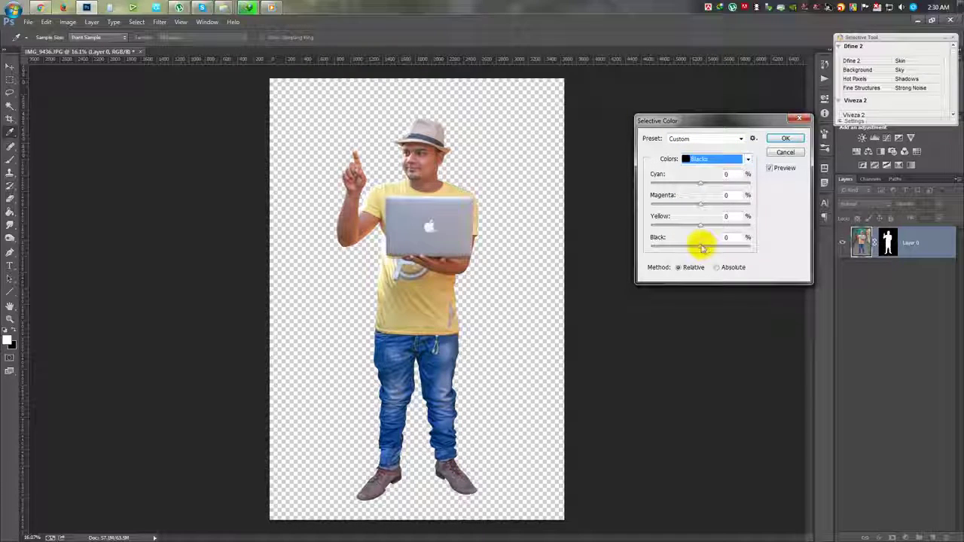
pyautogui.moveTo(702, 247)
pyautogui.mouseDown()
pyautogui.moveTo(713, 245)
pyautogui.moveTo(700, 244)
pyautogui.mouseUp()
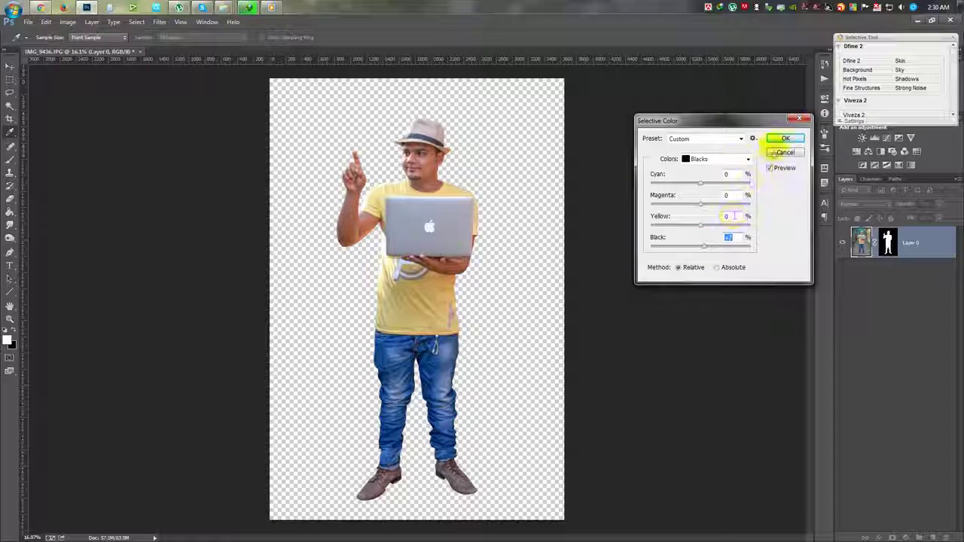
pyautogui.click(786, 138)
pyautogui.scroll(-1, 483, 205)
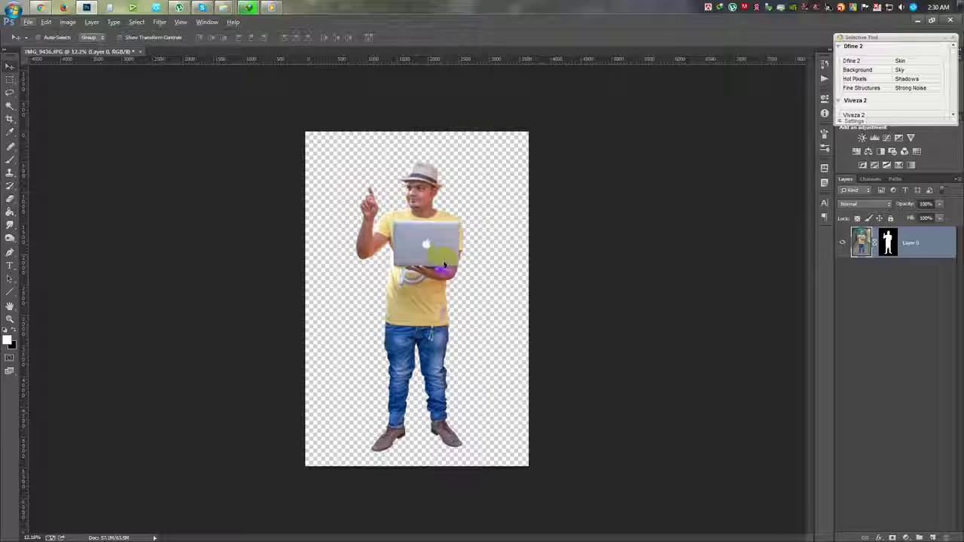
pyautogui.scroll(1, 444, 263)
pyautogui.click(28, 22)
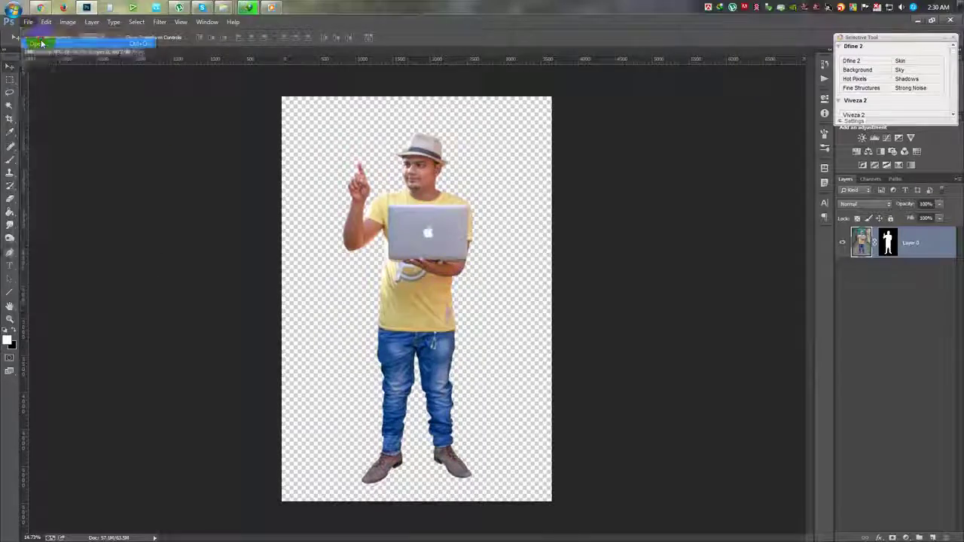
# - Create a new white document using the 1920 px X 1080 px preset
pyautogui.click(42, 44)
pyautogui.press('Escape')
pyautogui.click(28, 22)
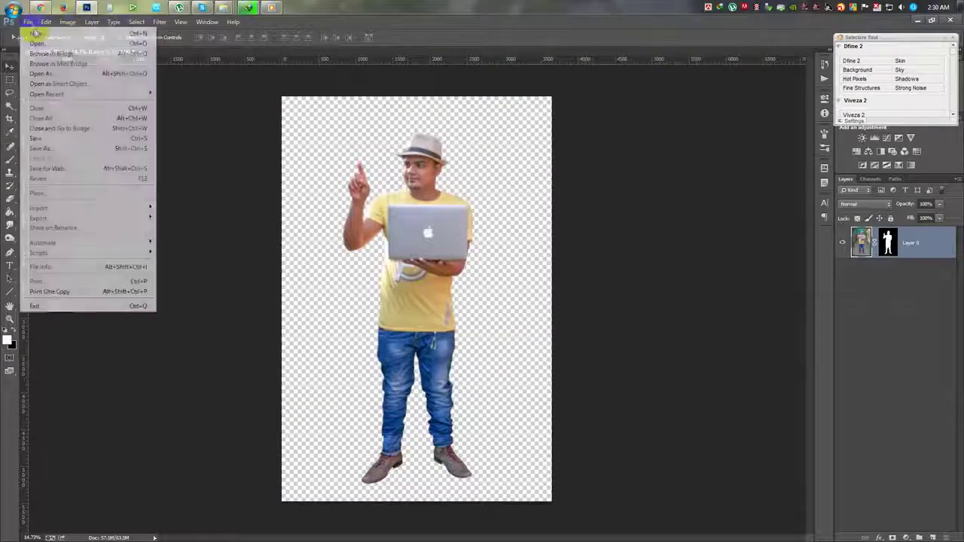
pyautogui.click(431, 144)
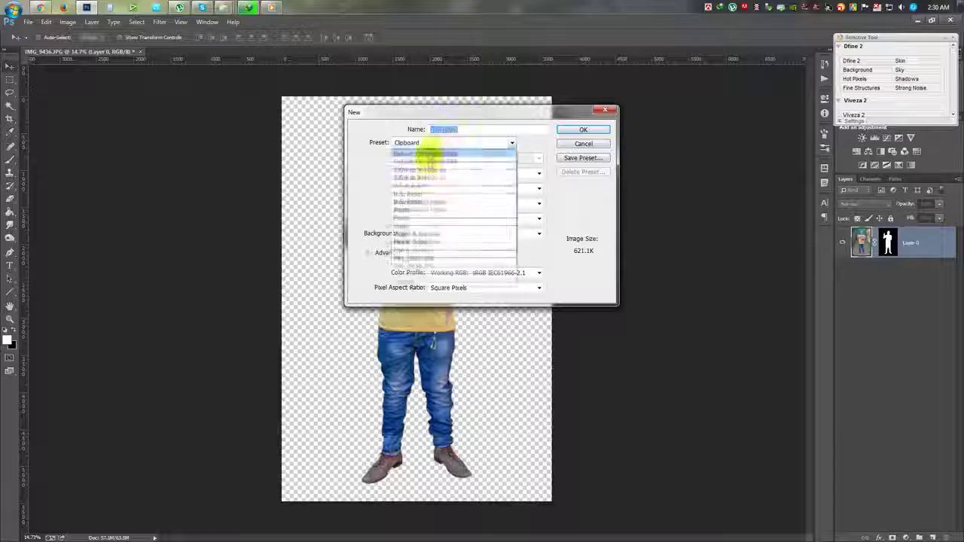
pyautogui.click(416, 181)
pyautogui.doubleClick(437, 189)
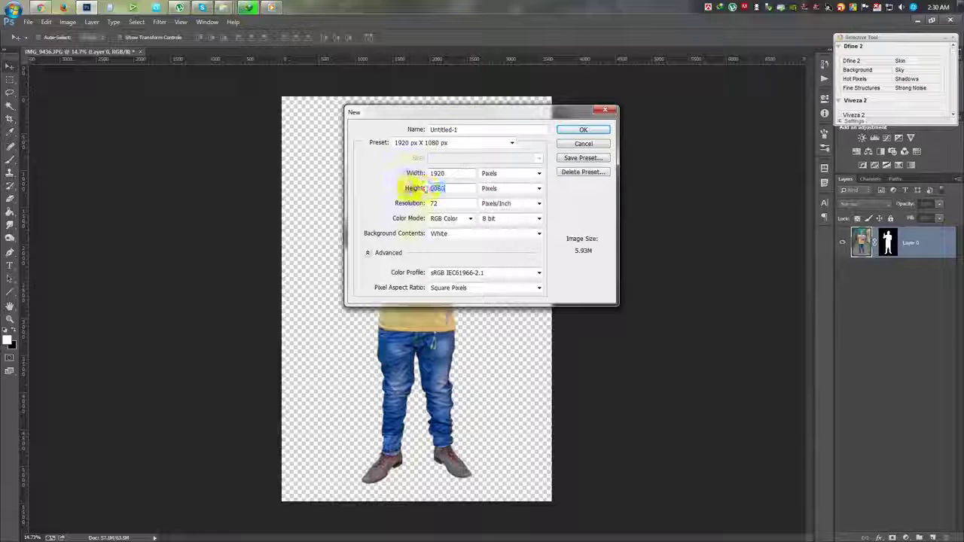
pyautogui.click(582, 129)
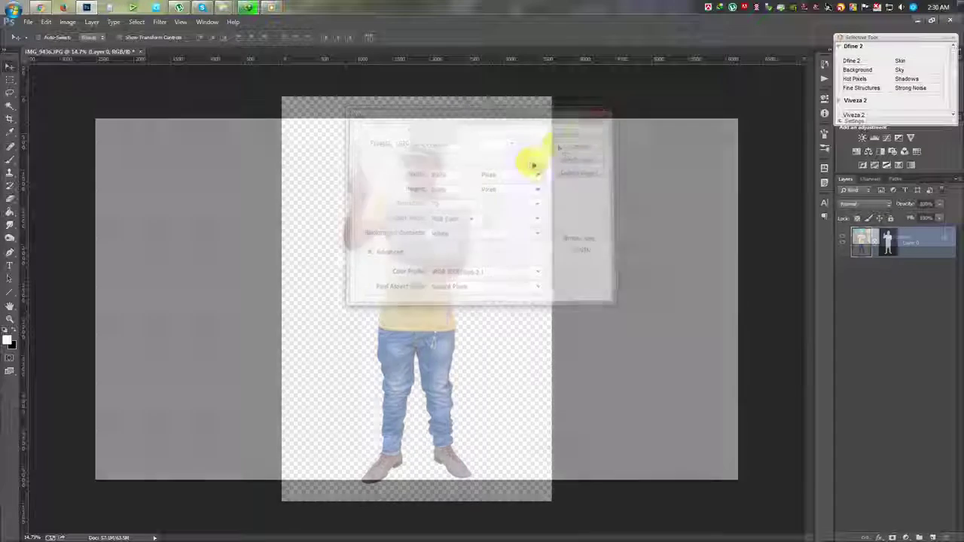
# - Add a reversed radial black-white Gradient Fill layer at 397% scale
pyautogui.click(920, 536)
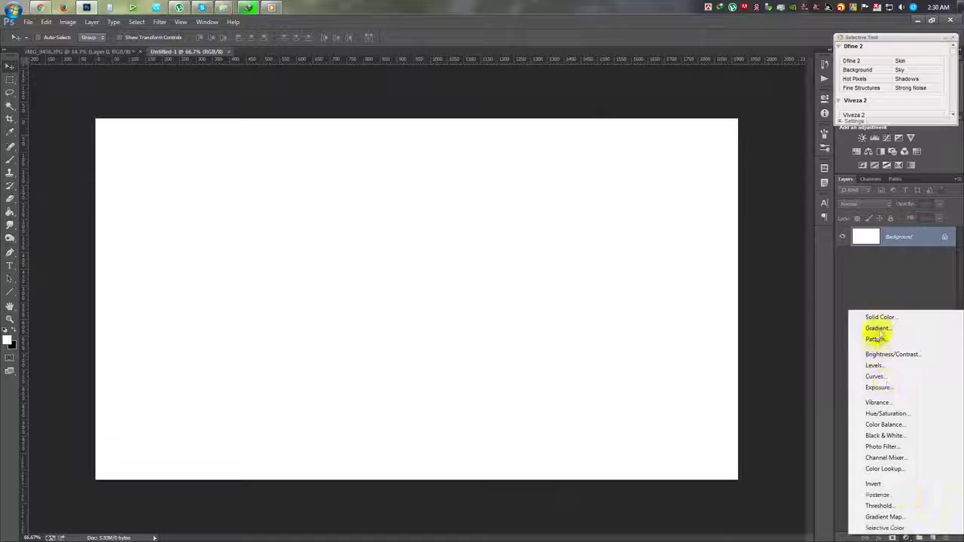
pyautogui.click(882, 329)
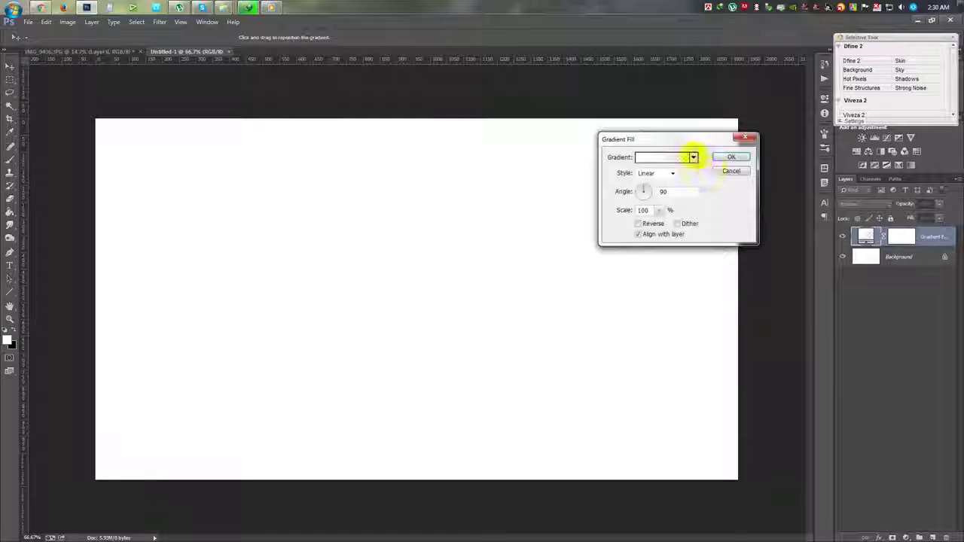
pyautogui.click(694, 158)
pyautogui.click(615, 178)
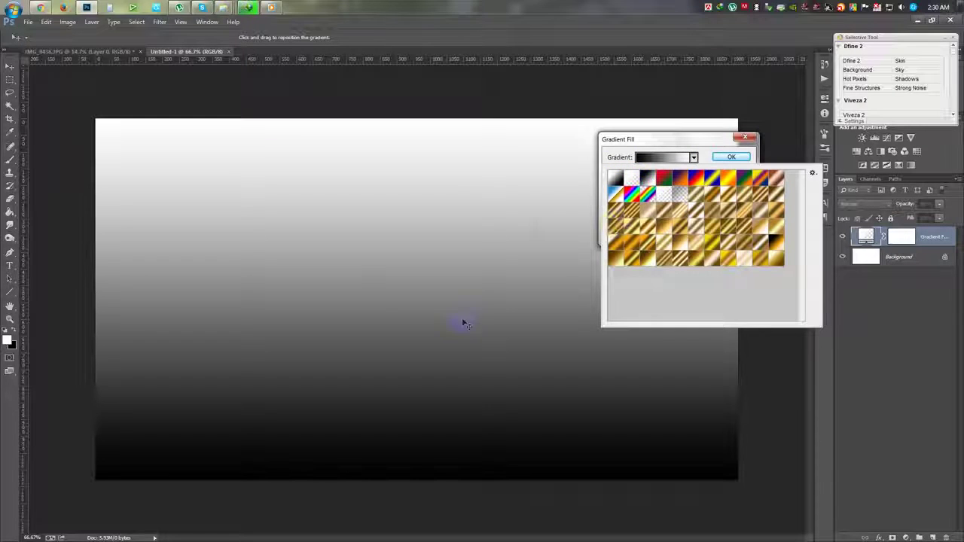
pyautogui.click(662, 157)
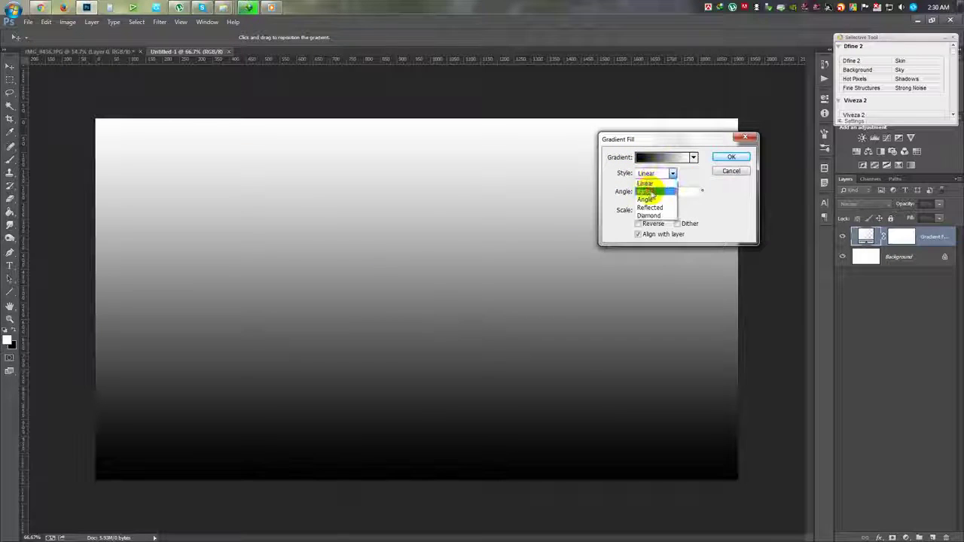
pyautogui.click(647, 184)
pyautogui.click(646, 224)
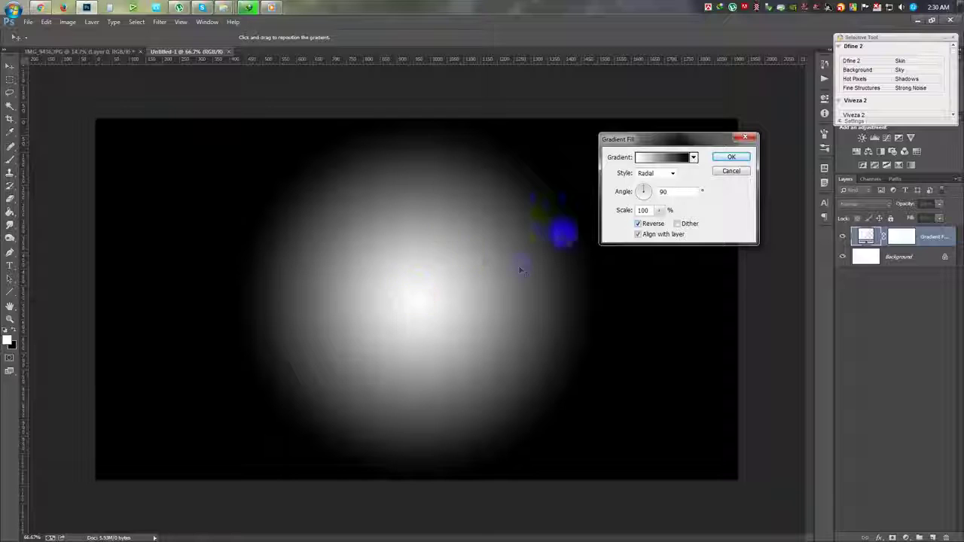
pyautogui.click(660, 211)
pyautogui.moveTo(666, 223); pyautogui.dragTo(677, 223)
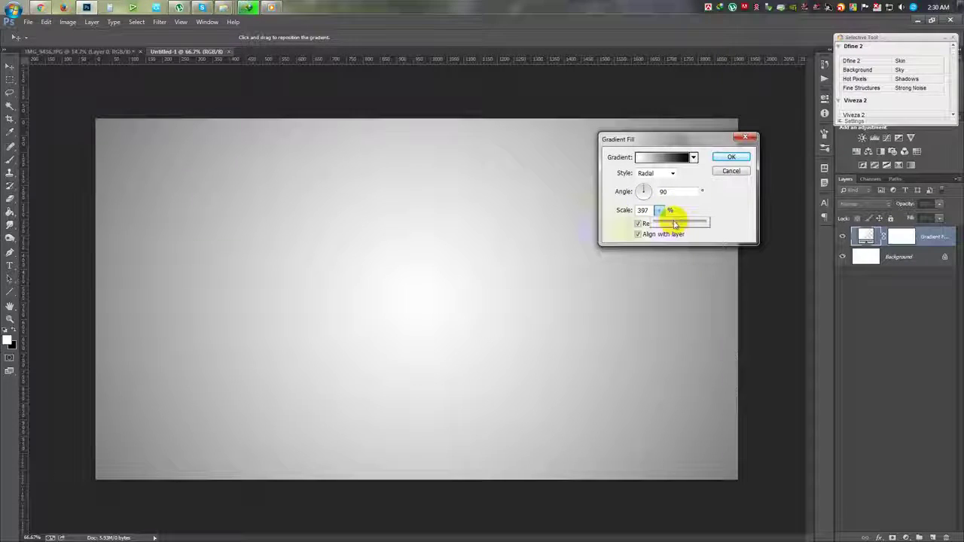
pyautogui.moveTo(411, 355)
pyautogui.mouseDown()
pyautogui.moveTo(407, 396)
pyautogui.moveTo(394, 261)
pyautogui.moveTo(403, 249)
pyautogui.mouseUp()
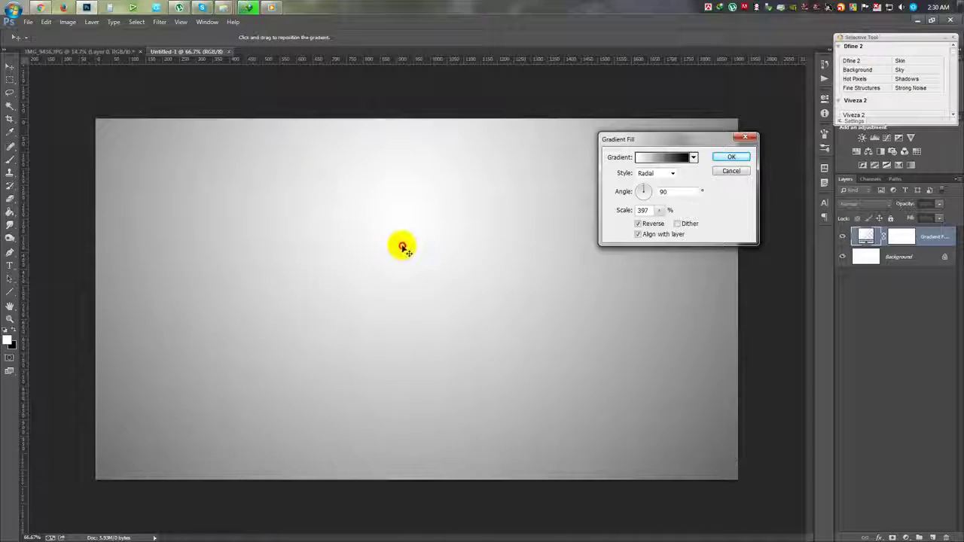
pyautogui.click(113, 53)
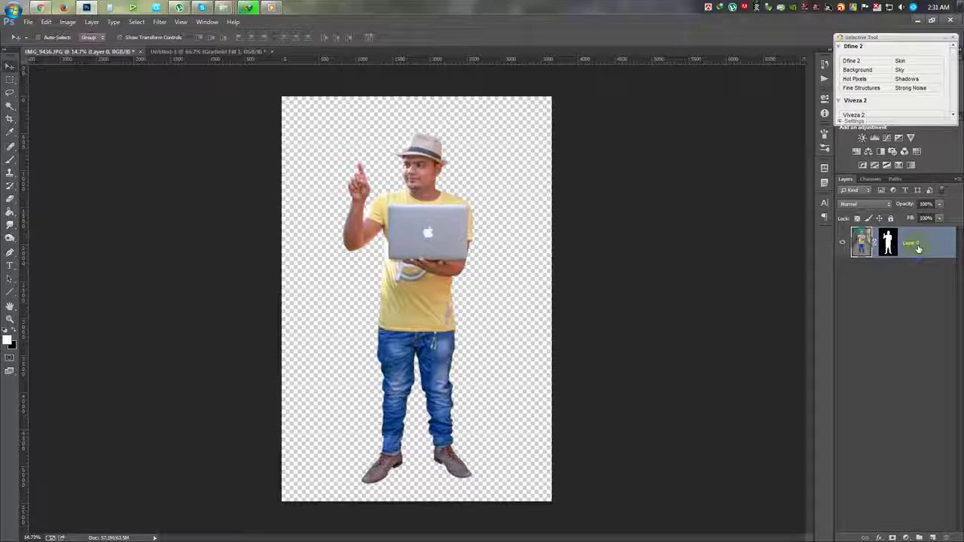
# - Convert the man's layer to a smart object and drag it into Untitled-1
pyautogui.rightClick(917, 248)
pyautogui.click(868, 239)
pyautogui.moveTo(443, 229)
pyautogui.mouseDown()
pyautogui.moveTo(275, 67)
pyautogui.moveTo(495, 168)
pyautogui.mouseUp()
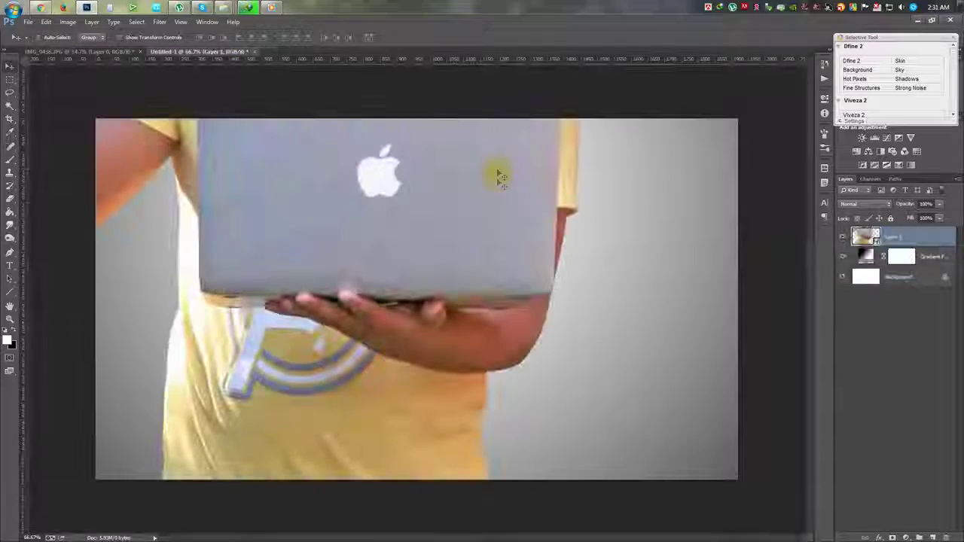
# - Scale the man to 27% and position him centred on the gradient
pyautogui.hotkey('ctrl', 't')
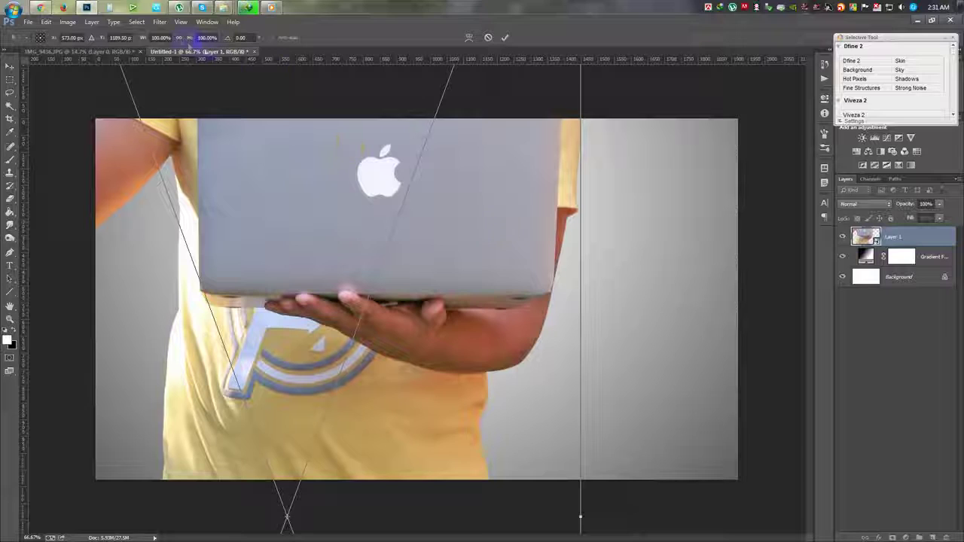
pyautogui.doubleClick(160, 38)
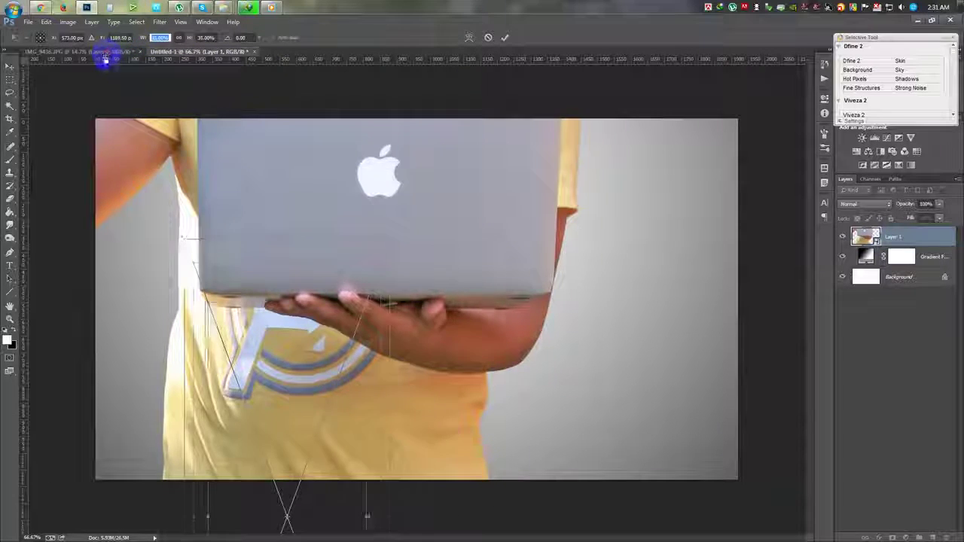
pyautogui.write('27')
pyautogui.press('Tab')
pyautogui.moveTo(320, 367); pyautogui.dragTo(400, 204)
pyautogui.moveTo(443, 153)
pyautogui.mouseDown()
pyautogui.moveTo(400, 237)
pyautogui.moveTo(413, 200)
pyautogui.moveTo(473, 141)
pyautogui.moveTo(456, 134)
pyautogui.mouseUp()
pyautogui.moveTo(457, 455); pyautogui.dragTo(453, 456)
pyautogui.moveTo(429, 419); pyautogui.dragTo(426, 428)
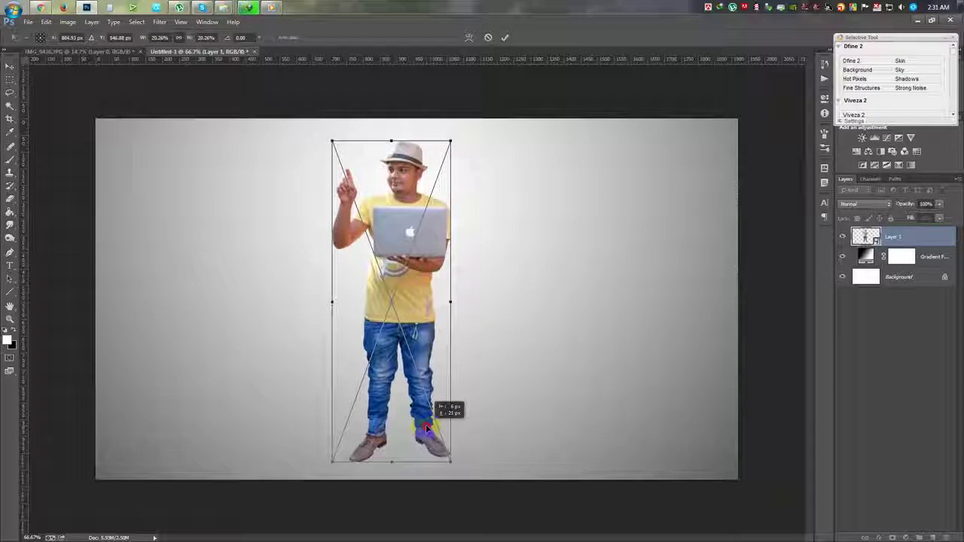
pyautogui.moveTo(450, 140); pyautogui.dragTo(430, 194)
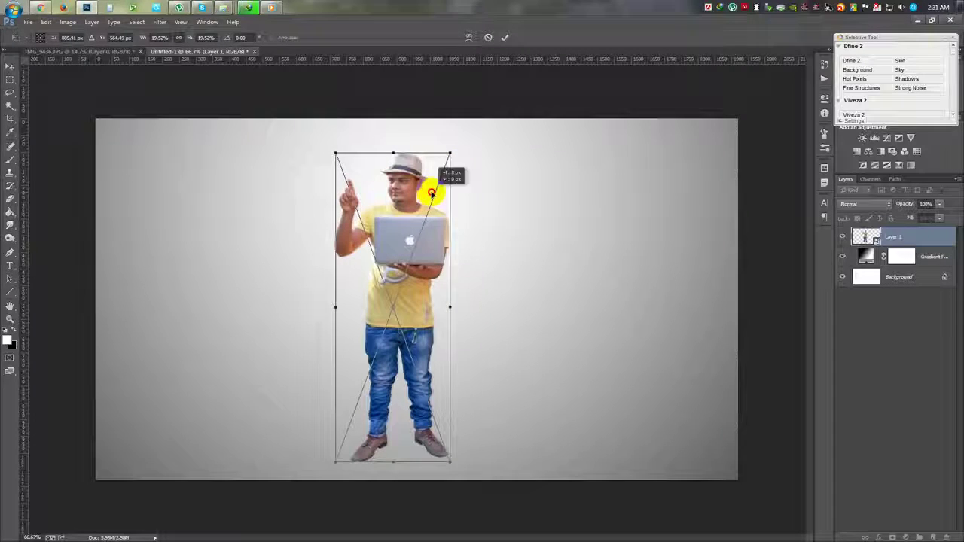
pyautogui.click(503, 40)
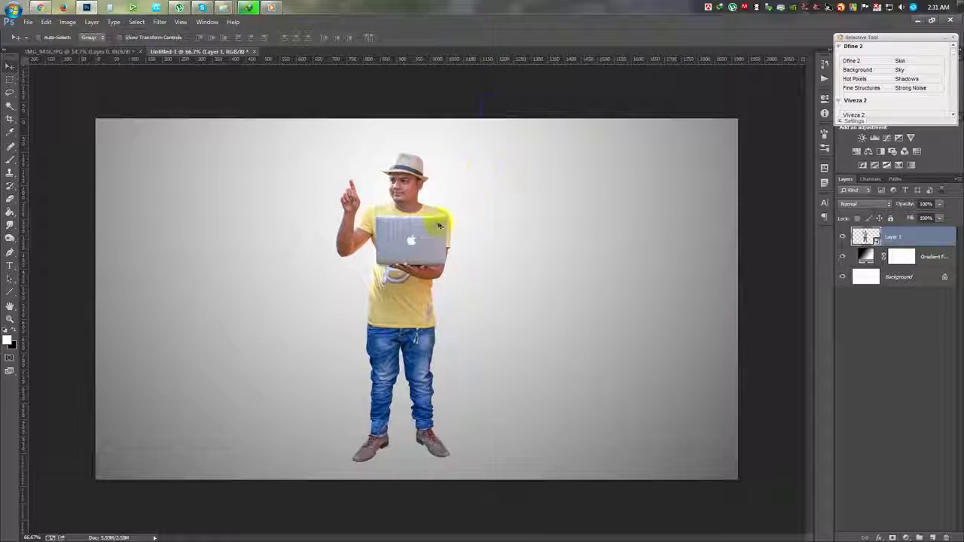
pyautogui.scroll(2, 420, 197)
pyautogui.scroll(2, 420, 195)
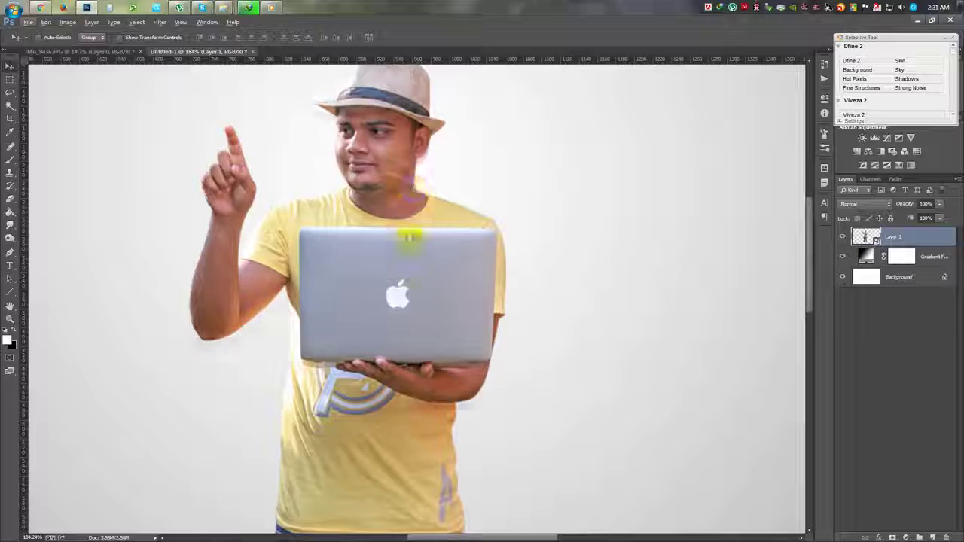
pyautogui.scroll(-2, 406, 259)
pyautogui.scroll(-3, 407, 258)
pyautogui.scroll(-2, 404, 255)
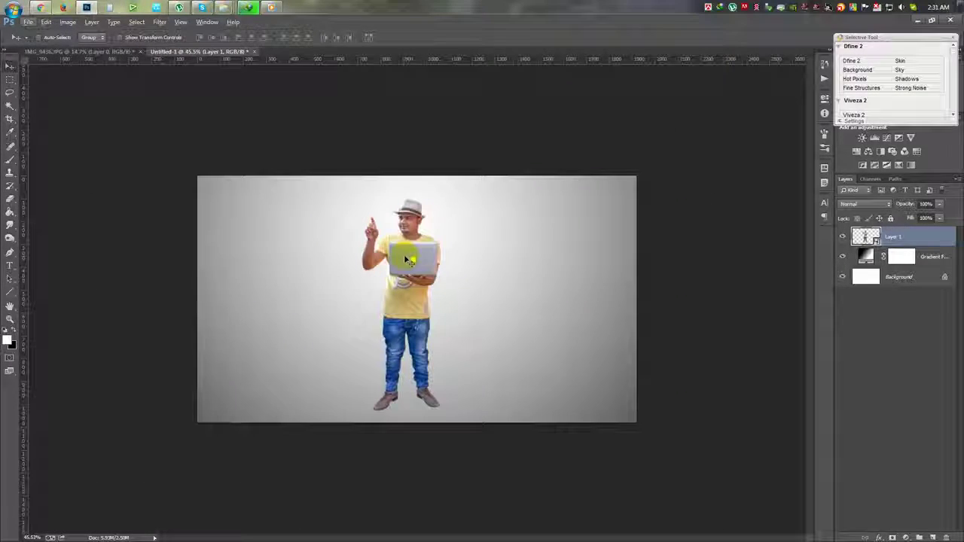
# - Re-transform the man, enlarging him downward and shifting him about 10 px left
pyautogui.hotkey('ctrl', 't')
pyautogui.moveTo(439, 414); pyautogui.dragTo(476, 505)
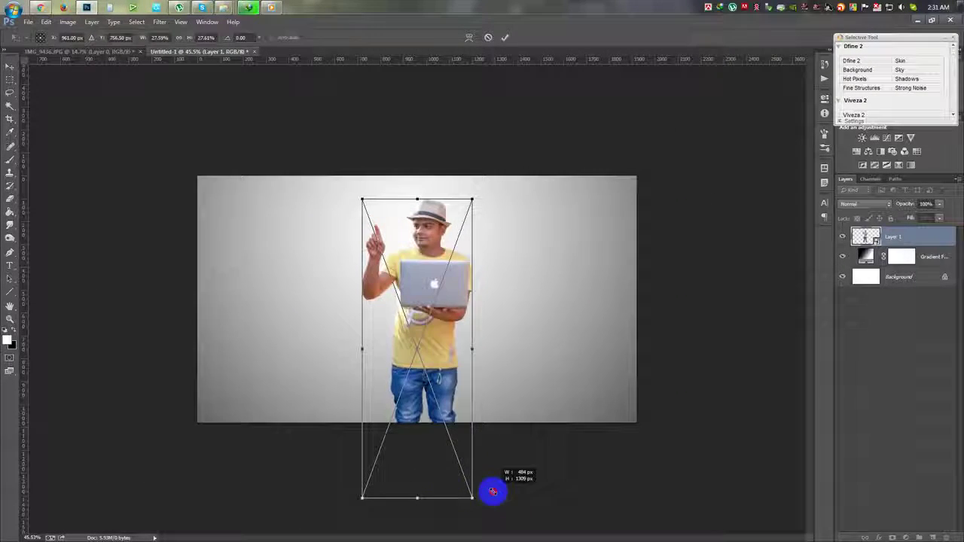
pyautogui.moveTo(441, 392); pyautogui.dragTo(433, 392)
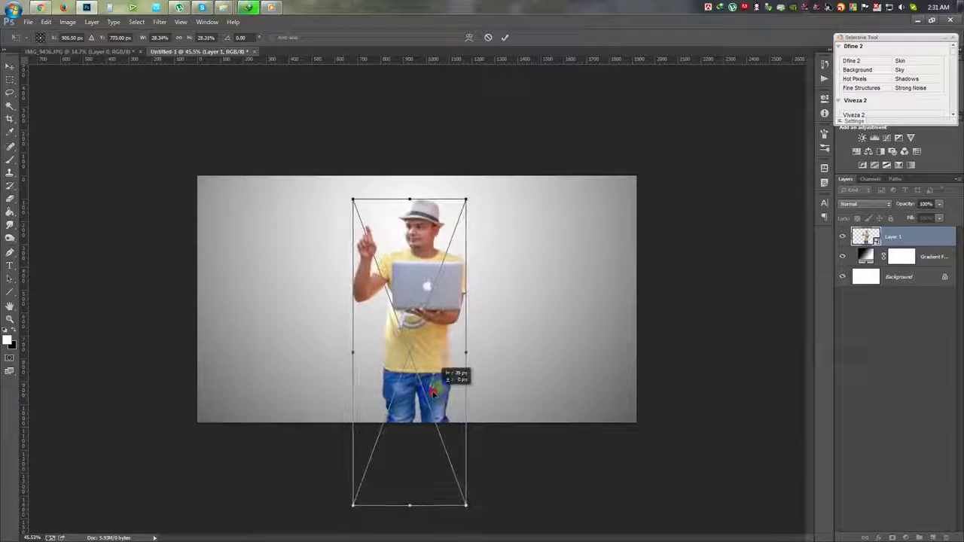
pyautogui.click(504, 37)
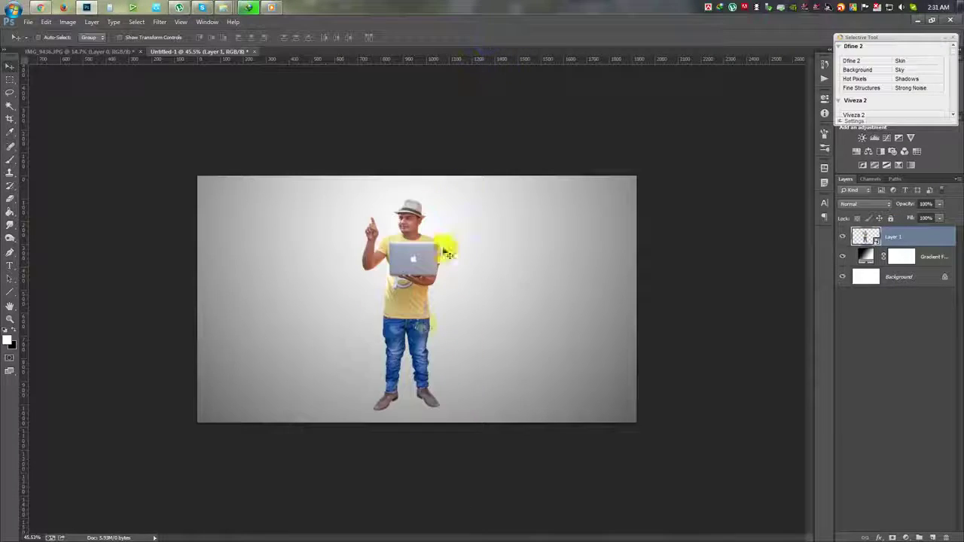
pyautogui.scroll(4, 442, 249)
pyautogui.scroll(-5, 425, 331)
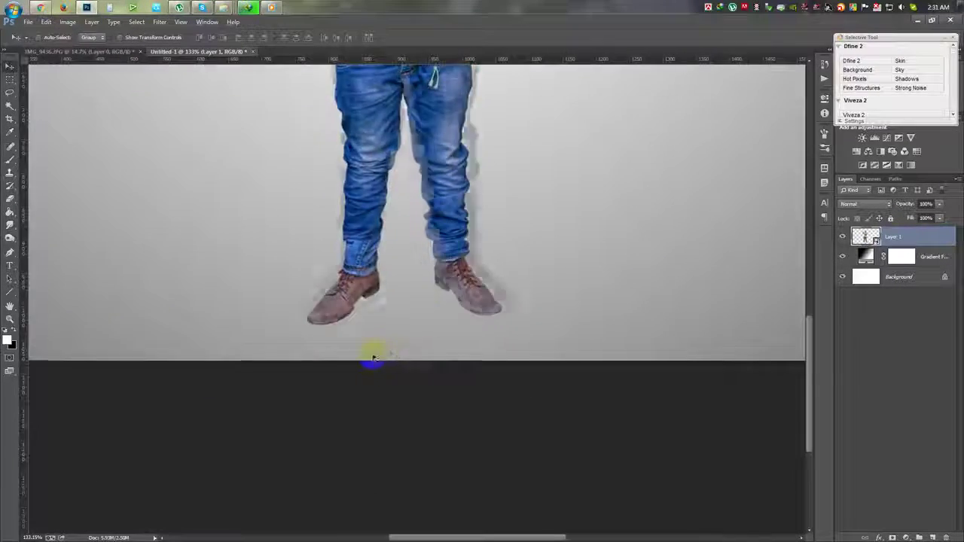
# - On a new layer, paint one soft black round-brush dab beside the left shoe
pyautogui.scroll(3, 370, 349)
pyautogui.scroll(2, 366, 275)
pyautogui.keyDown('ctrl'); pyautogui.click(933, 538); pyautogui.keyUp('ctrl')
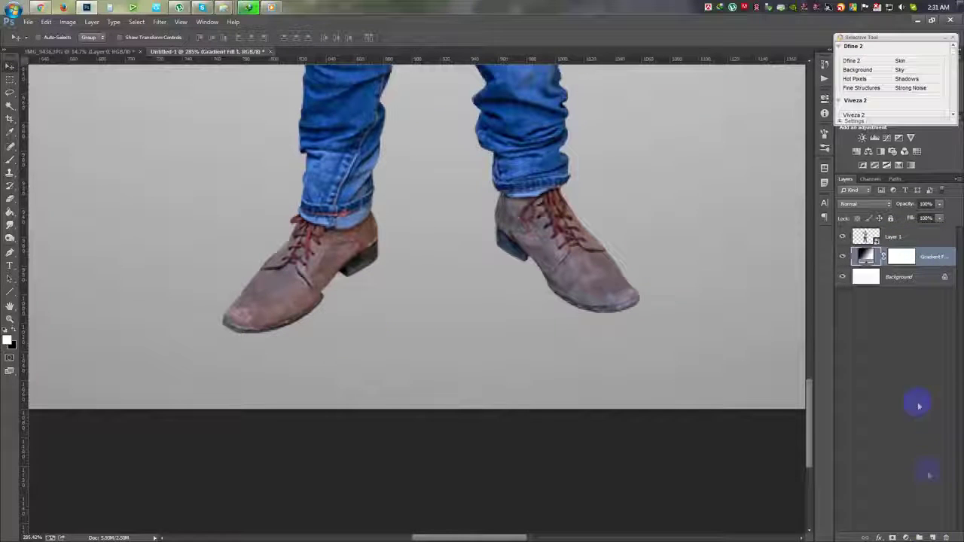
pyautogui.click(10, 160)
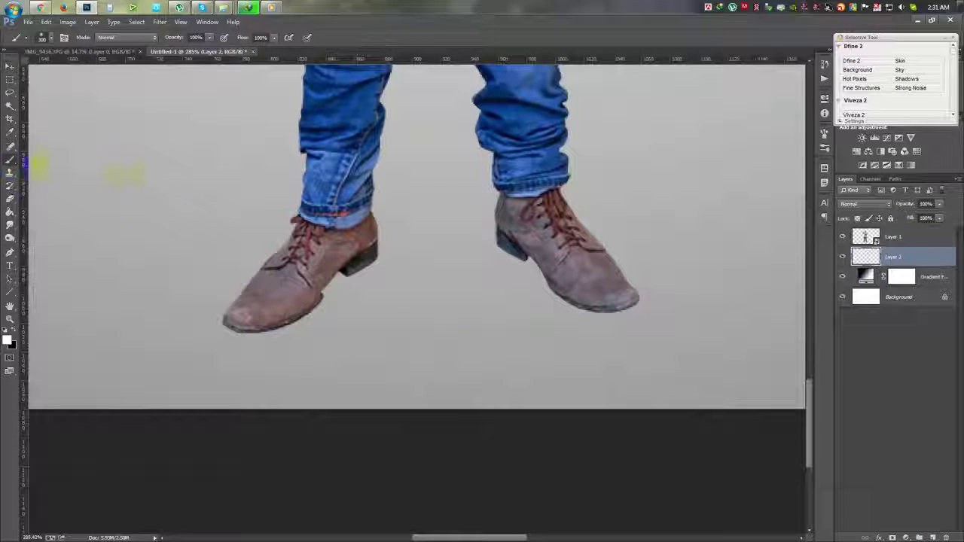
pyautogui.rightClick(158, 172)
pyautogui.click(247, 196)
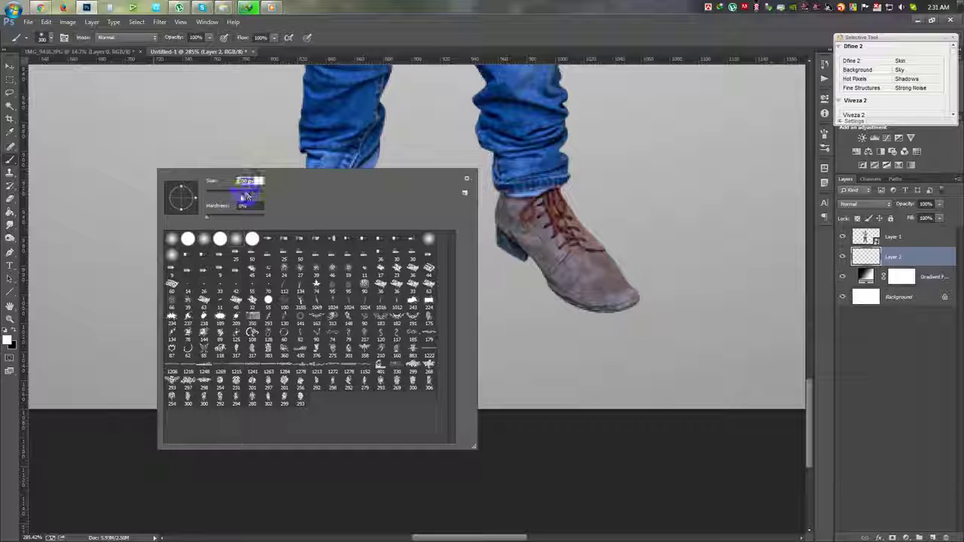
pyautogui.click(41, 334)
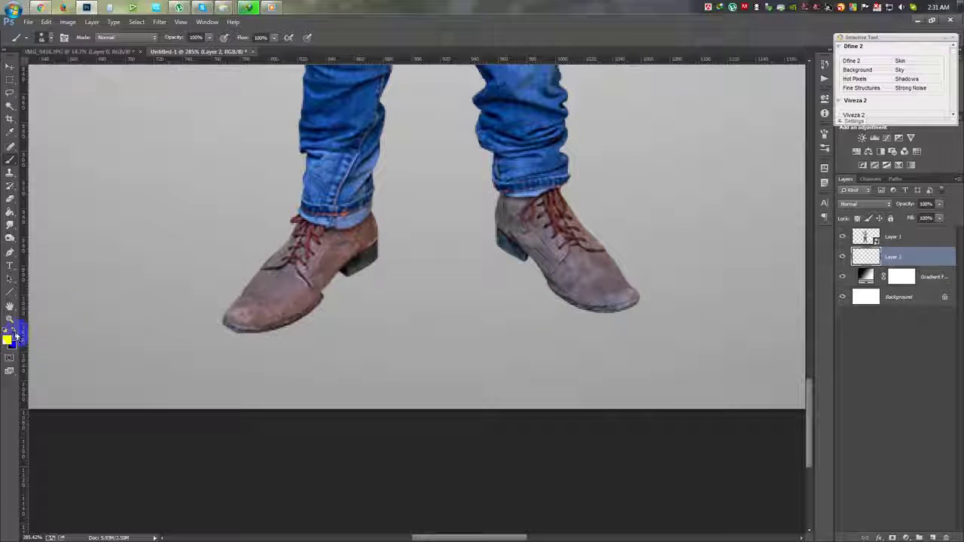
pyautogui.click(183, 234)
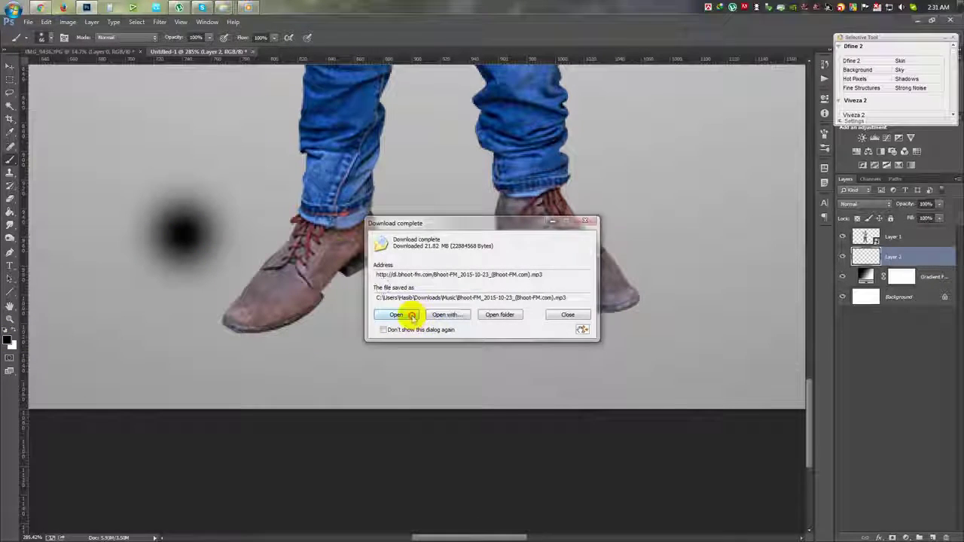
pyautogui.click(412, 316)
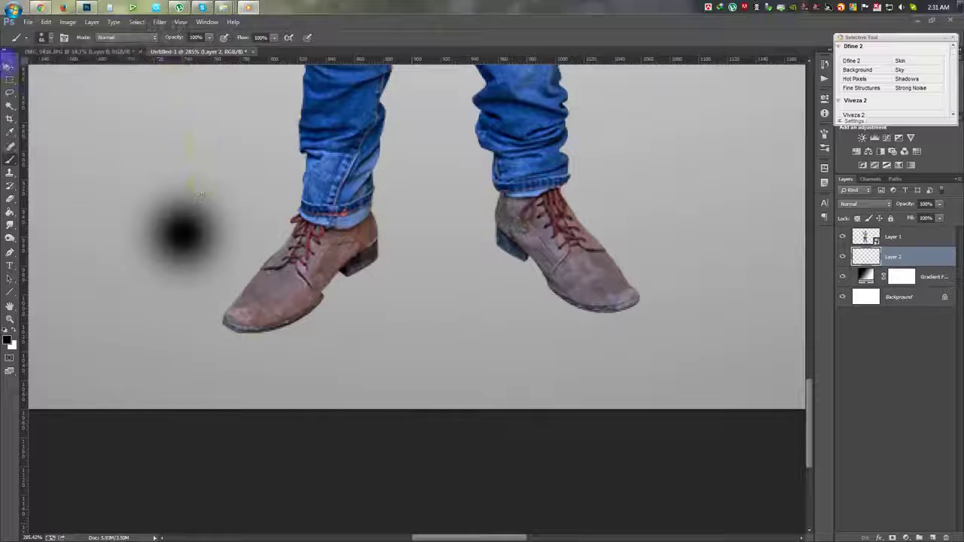
pyautogui.click(224, 286)
pyautogui.hotkey('ctrl', 'z')
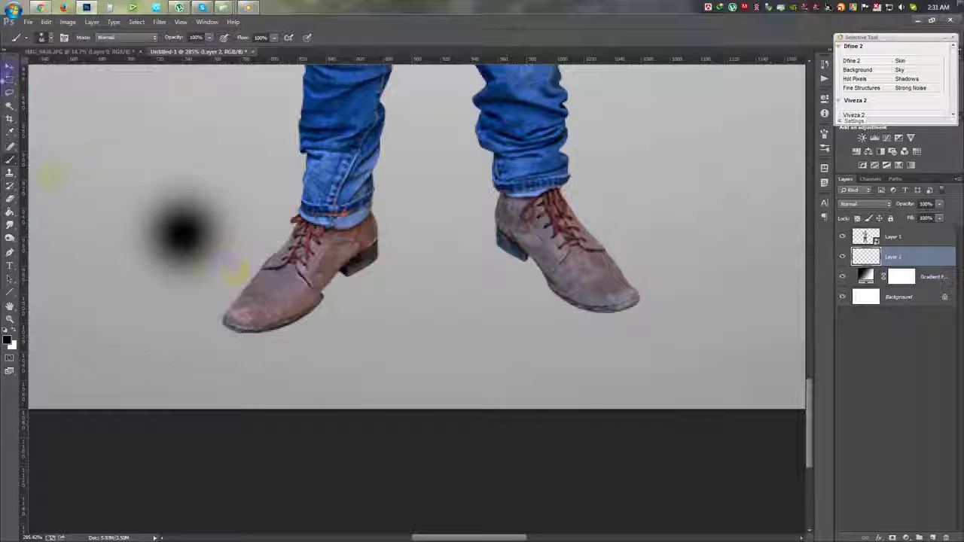
# - Move the dab under the left shoe's toe, squash it into a flat shadow, then duplicate it
pyautogui.press('v')
pyautogui.moveTo(244, 263); pyautogui.dragTo(216, 280)
pyautogui.hotkey('ctrl', 't')
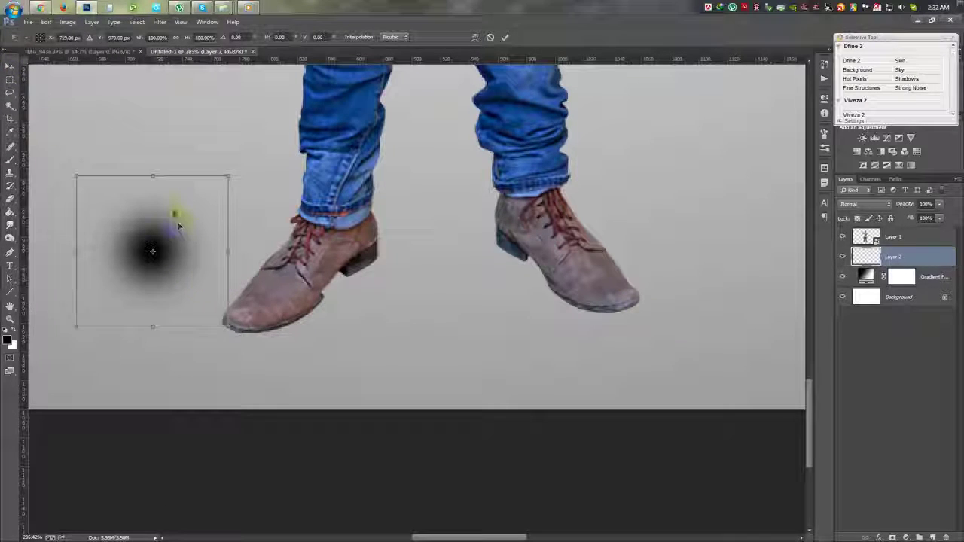
pyautogui.moveTo(153, 173)
pyautogui.mouseDown()
pyautogui.moveTo(153, 287)
pyautogui.moveTo(290, 324)
pyautogui.mouseUp()
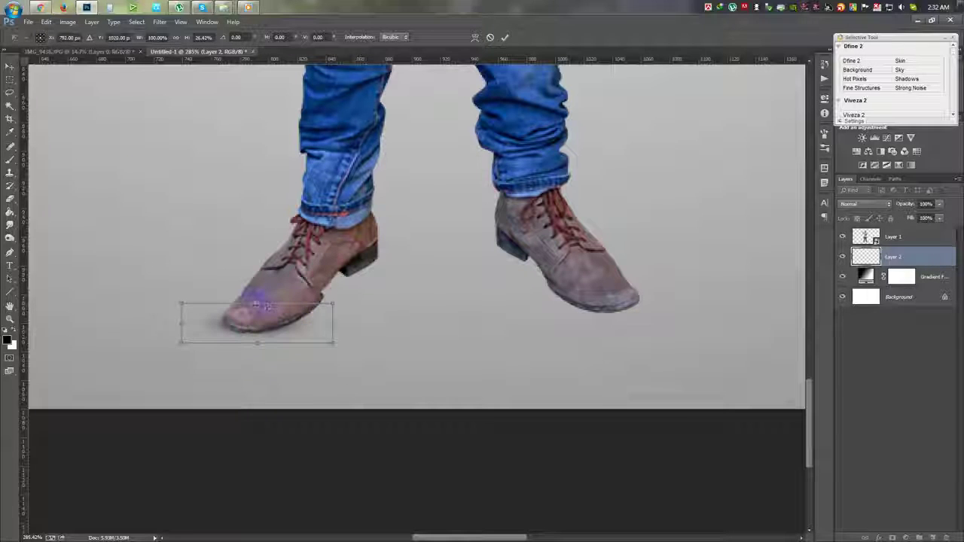
pyautogui.moveTo(258, 305); pyautogui.dragTo(295, 293)
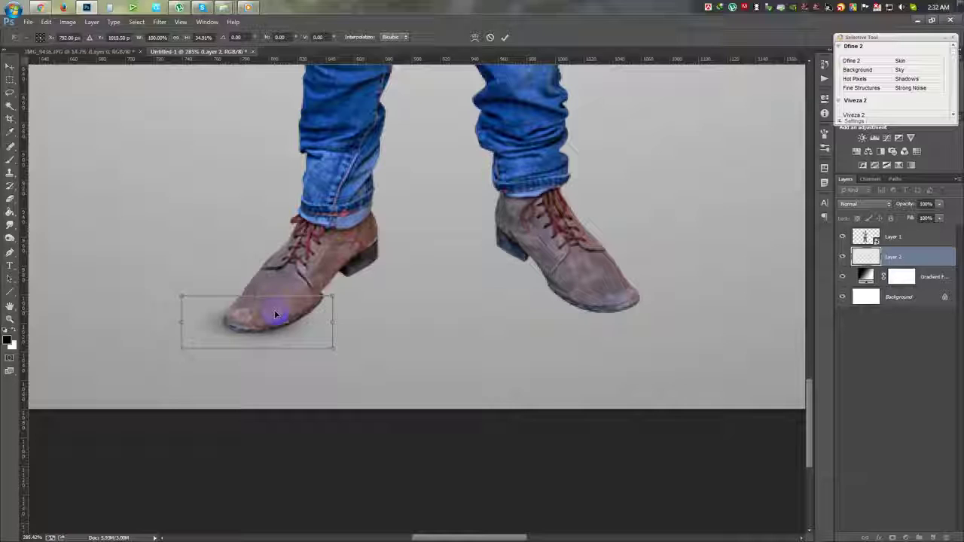
pyautogui.press('Return')
pyautogui.moveTo(279, 324); pyautogui.dragTo(373, 277)
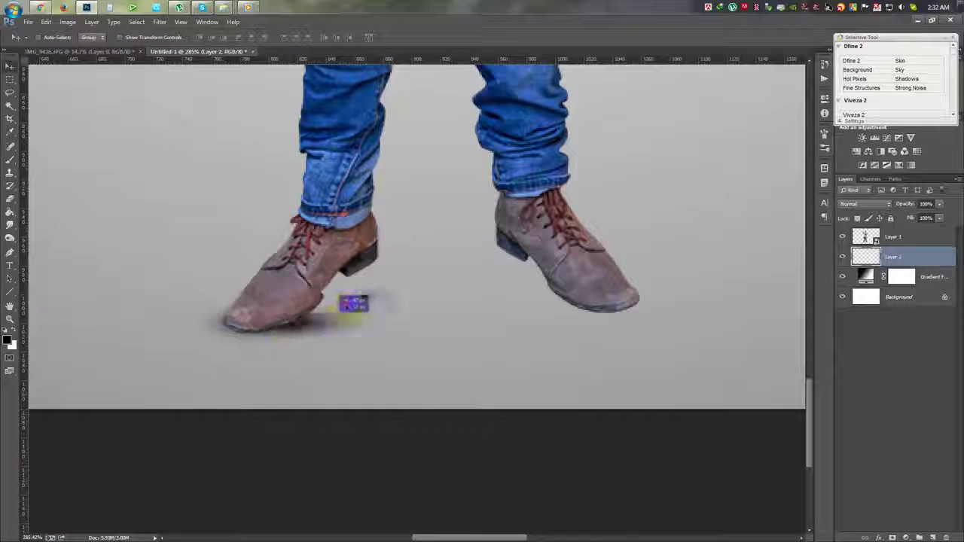
# - Place the copied shadow under the right shoe's toe and make it slightly taller
pyautogui.moveTo(373, 277)
pyautogui.mouseDown()
pyautogui.moveTo(621, 309)
pyautogui.moveTo(654, 330)
pyautogui.mouseUp()
pyautogui.hotkey('ctrl', 't')
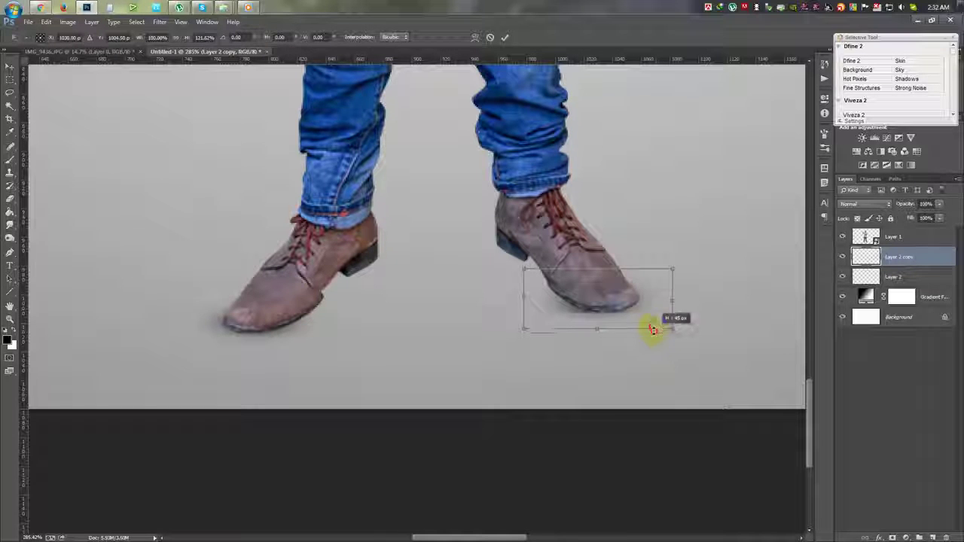
pyautogui.moveTo(598, 269); pyautogui.dragTo(596, 263)
pyautogui.press('Return')
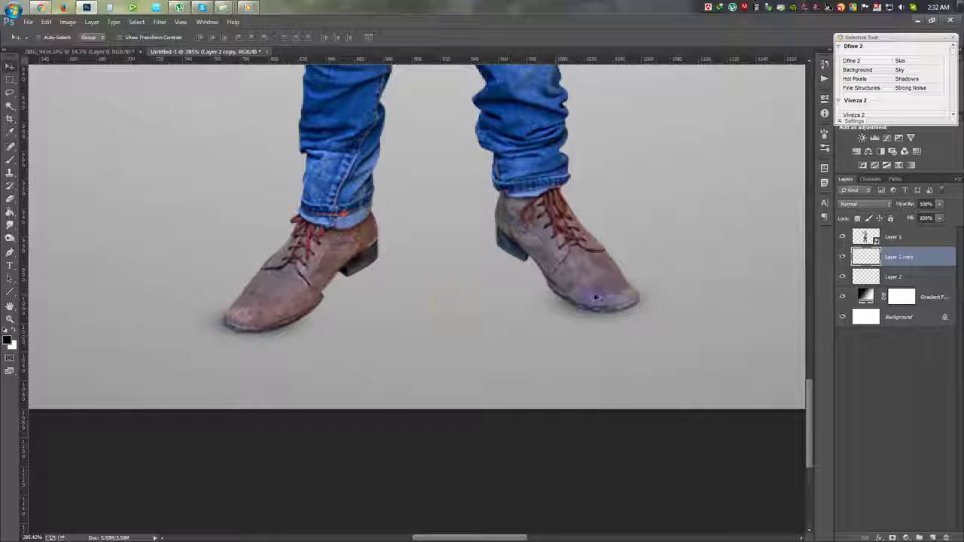
# - Duplicate the shadow, then skew, rotate and slant it toward the right shoe
pyautogui.moveTo(633, 309); pyautogui.dragTo(502, 339)
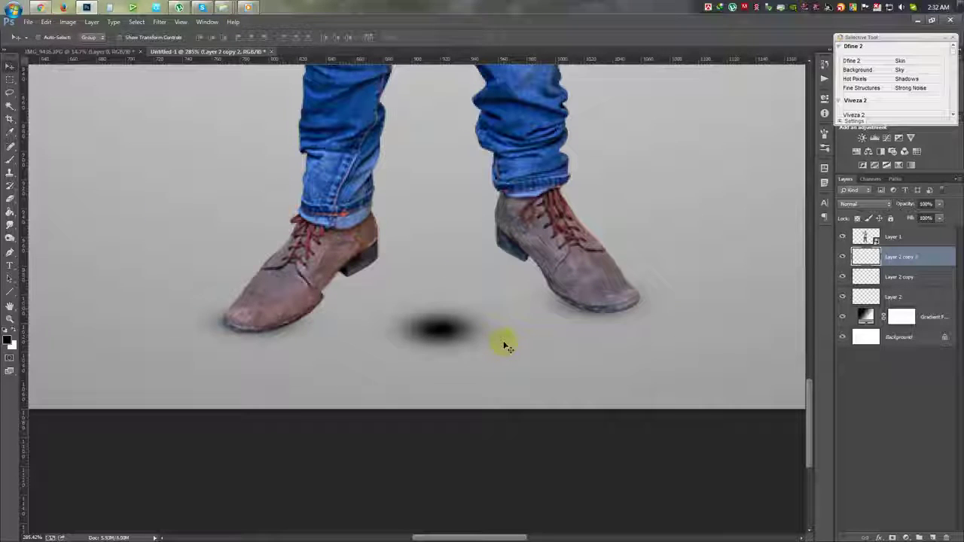
pyautogui.hotkey('ctrl', 't')
pyautogui.moveTo(513, 294); pyautogui.dragTo(708, 290)
pyautogui.moveTo(397, 308)
pyautogui.mouseDown()
pyautogui.moveTo(497, 254)
pyautogui.moveTo(501, 298)
pyautogui.mouseUp()
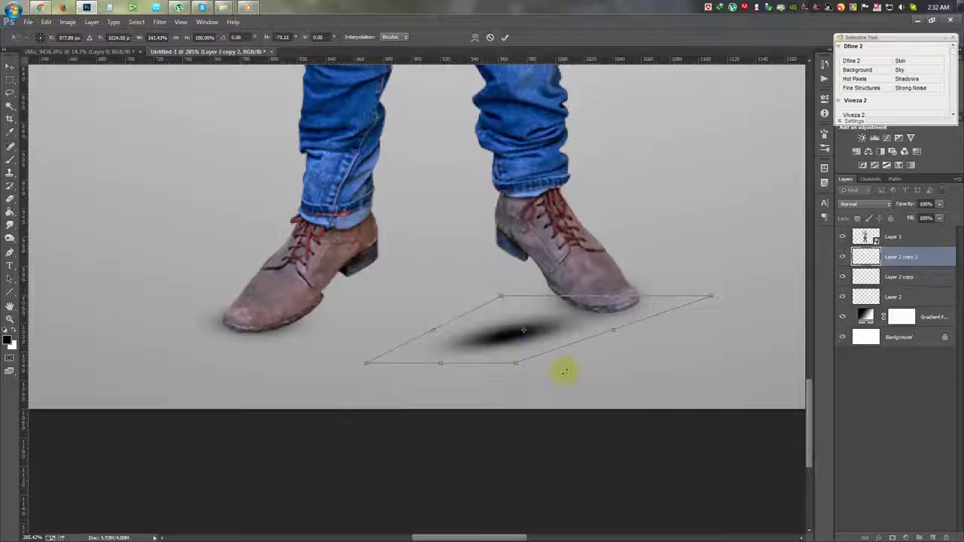
pyautogui.moveTo(565, 371); pyautogui.dragTo(530, 390)
pyautogui.moveTo(527, 333)
pyautogui.mouseDown()
pyautogui.moveTo(569, 294)
pyautogui.moveTo(469, 320)
pyautogui.mouseUp()
pyautogui.press('Return')
# - Flip the shadow copy horizontally and position it behind the left shoe's heel
pyautogui.hotkey('ctrl', 't')
pyautogui.rightClick(468, 320)
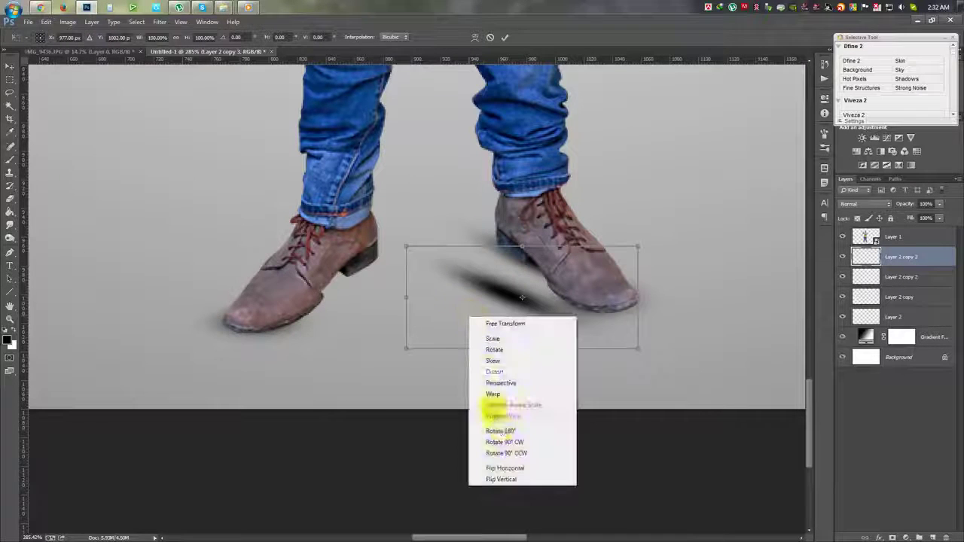
pyautogui.click(517, 464)
pyautogui.moveTo(521, 297); pyautogui.dragTo(345, 296)
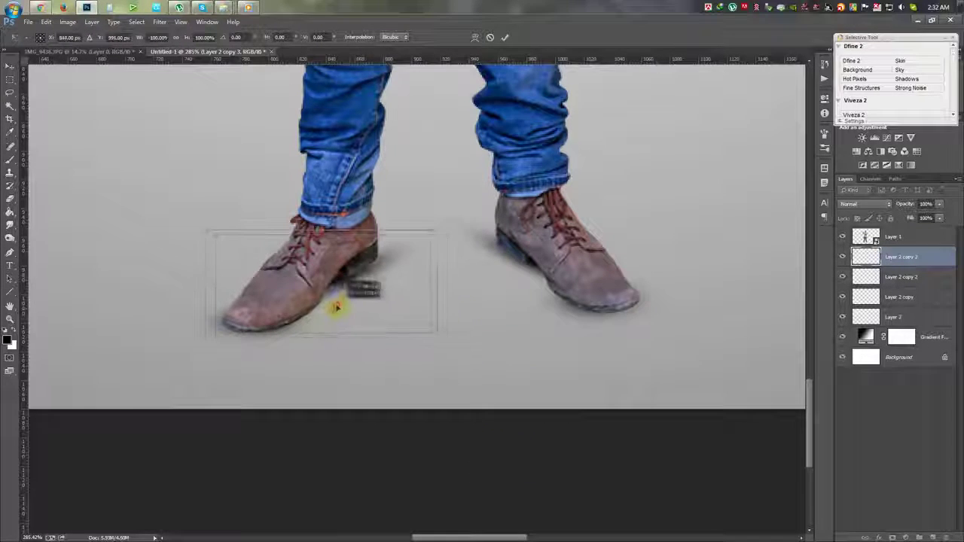
pyautogui.moveTo(345, 298); pyautogui.dragTo(345, 298)
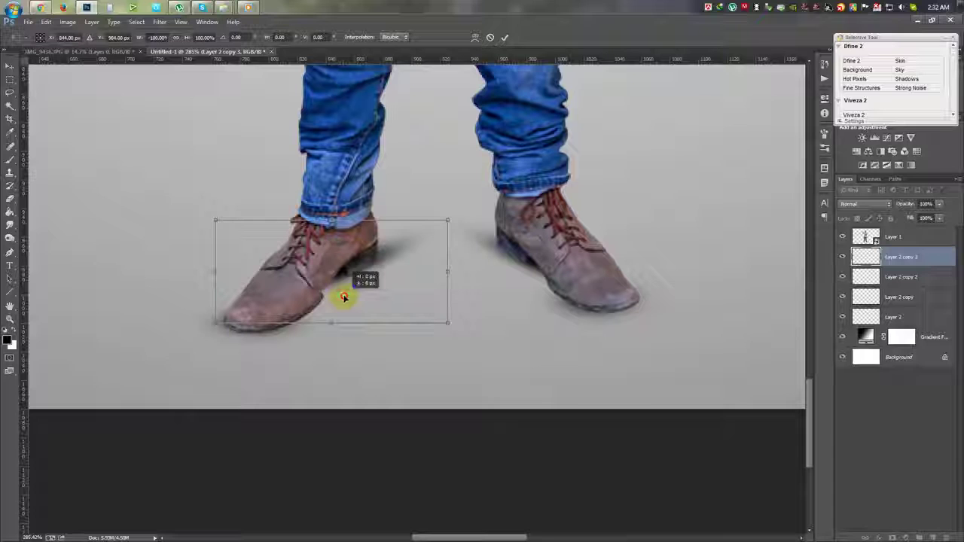
pyautogui.press('Return')
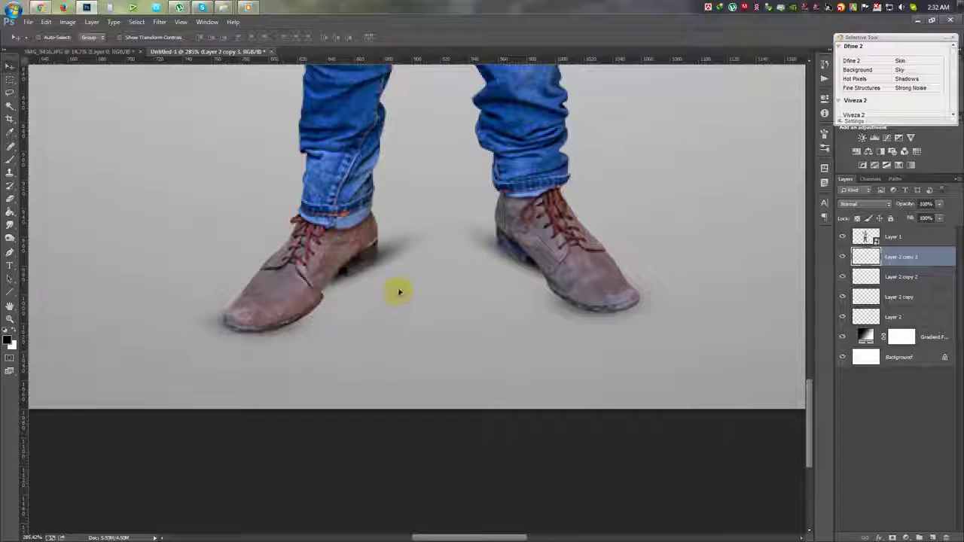
# - Duplicate the shadow, rotate it to match the left shoe and stretch it toward the lower right
pyautogui.moveTo(399, 292); pyautogui.dragTo(397, 327)
pyautogui.hotkey('ctrl', 't')
pyautogui.moveTo(495, 366)
pyautogui.mouseDown()
pyautogui.moveTo(382, 351)
pyautogui.moveTo(332, 316)
pyautogui.mouseUp()
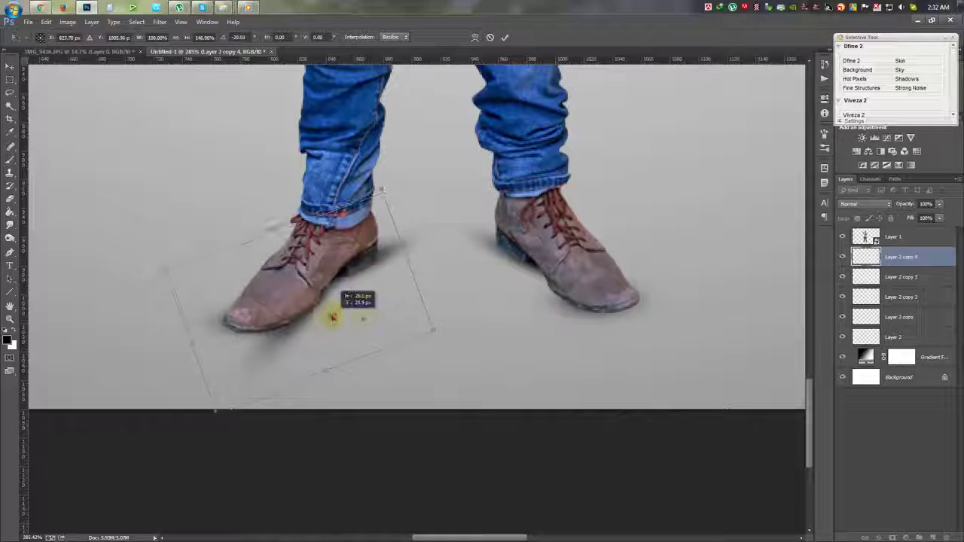
pyautogui.moveTo(456, 331); pyautogui.dragTo(447, 365)
pyautogui.moveTo(315, 334); pyautogui.dragTo(318, 337)
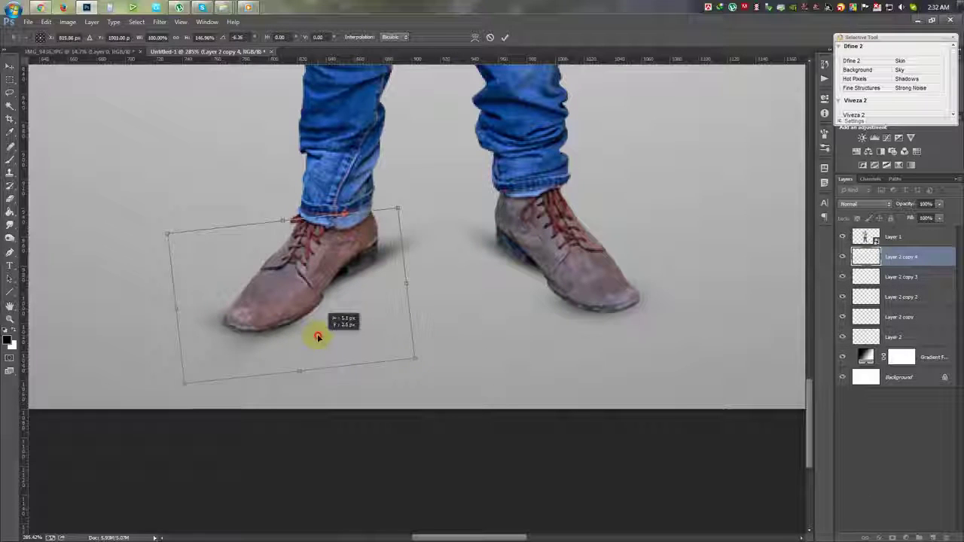
pyautogui.moveTo(415, 362); pyautogui.dragTo(554, 422)
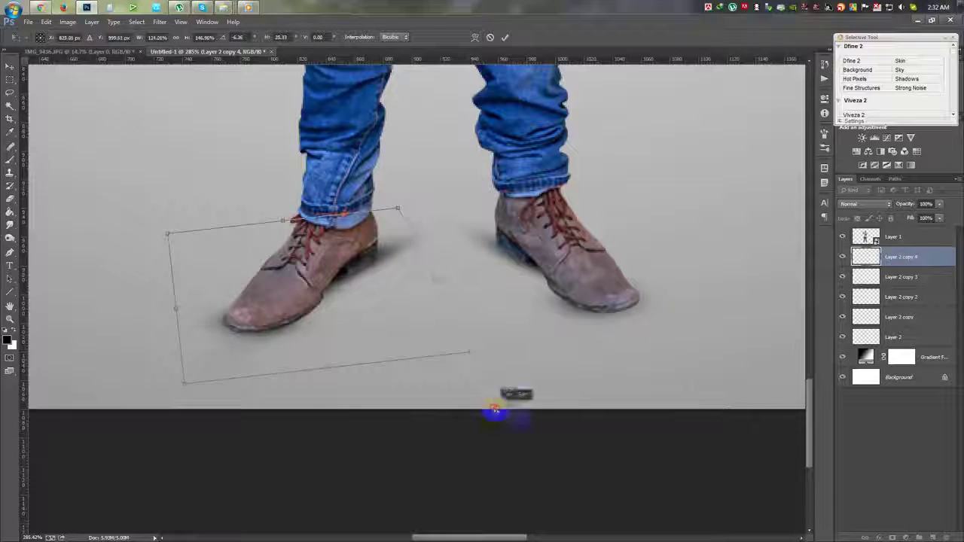
pyautogui.press('Return')
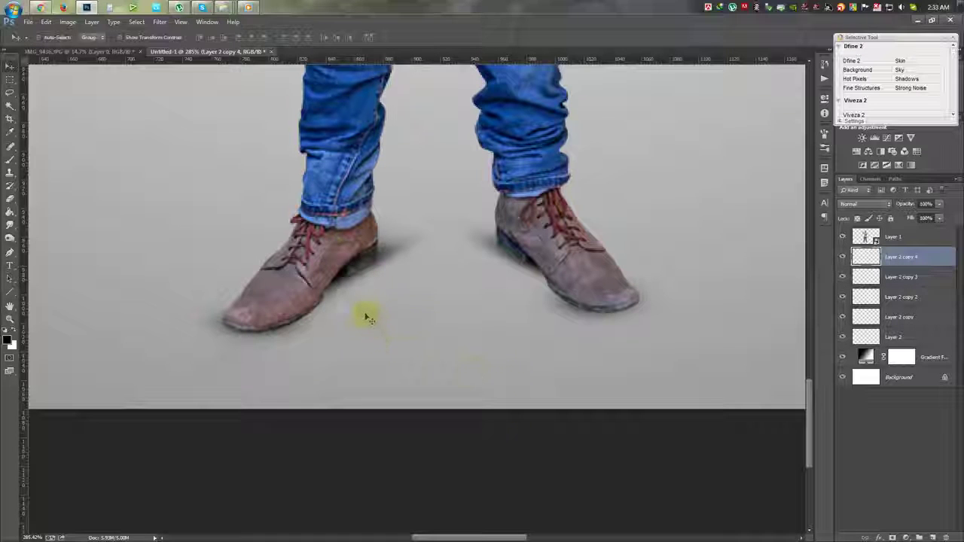
# - Duplicate the shadow and mirror it horizontally, then rotate it into place under the right shoe
pyautogui.moveTo(366, 316); pyautogui.dragTo(455, 332)
pyautogui.hotkey('ctrl', 'j')
pyautogui.hotkey('ctrl', 't')
pyautogui.rightClick(463, 334)
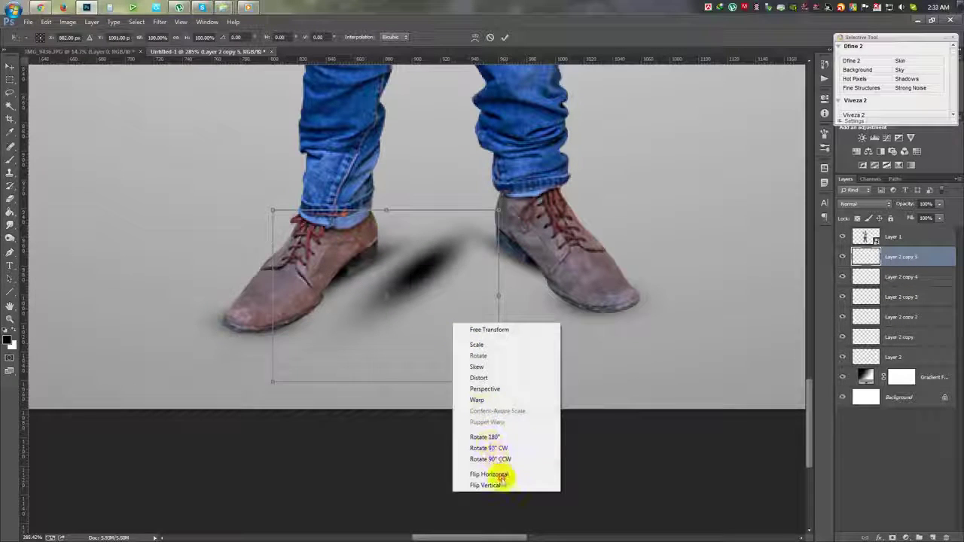
pyautogui.click(469, 477)
pyautogui.moveTo(460, 329); pyautogui.dragTo(656, 327)
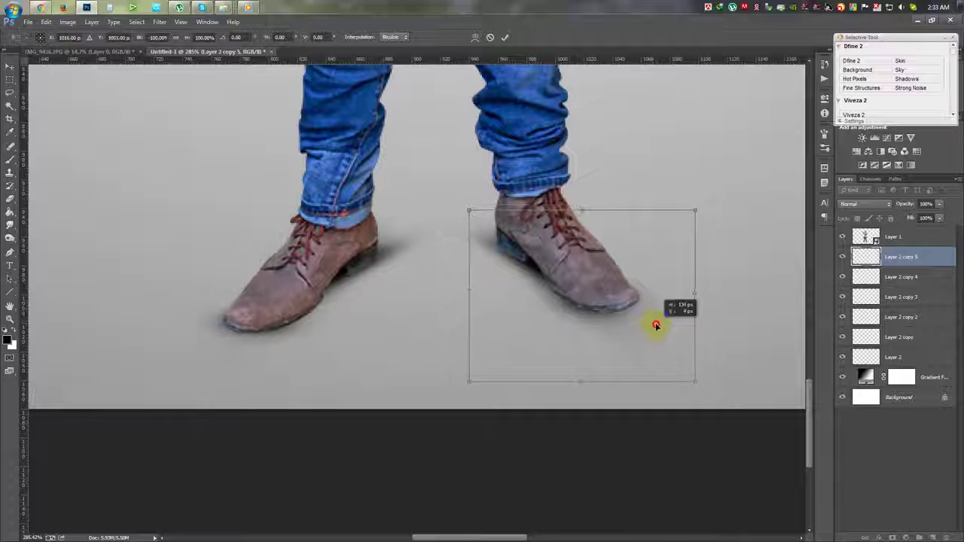
pyautogui.moveTo(732, 344); pyautogui.dragTo(743, 325)
pyautogui.moveTo(624, 324); pyautogui.dragTo(623, 306)
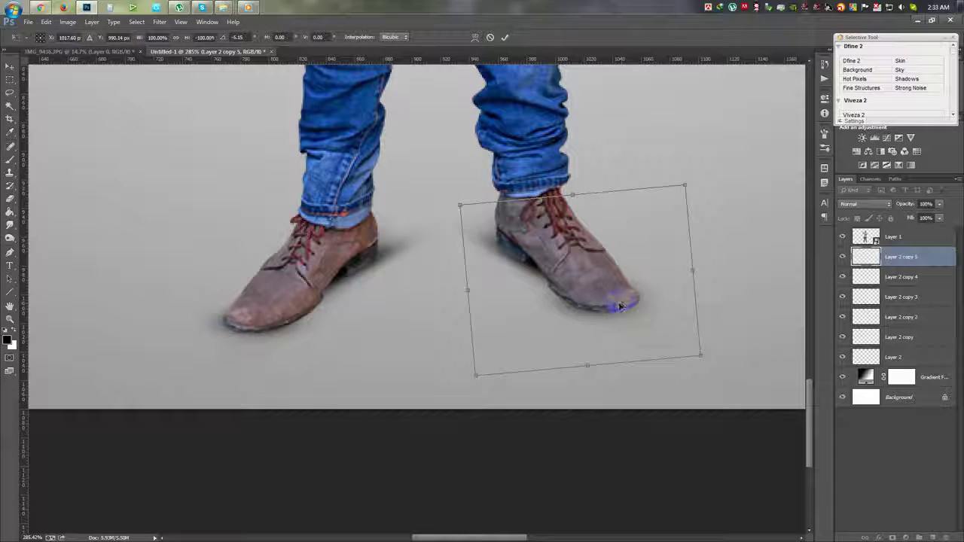
pyautogui.press('Return')
pyautogui.scroll(-3, 618, 309)
pyautogui.scroll(-4, 457, 340)
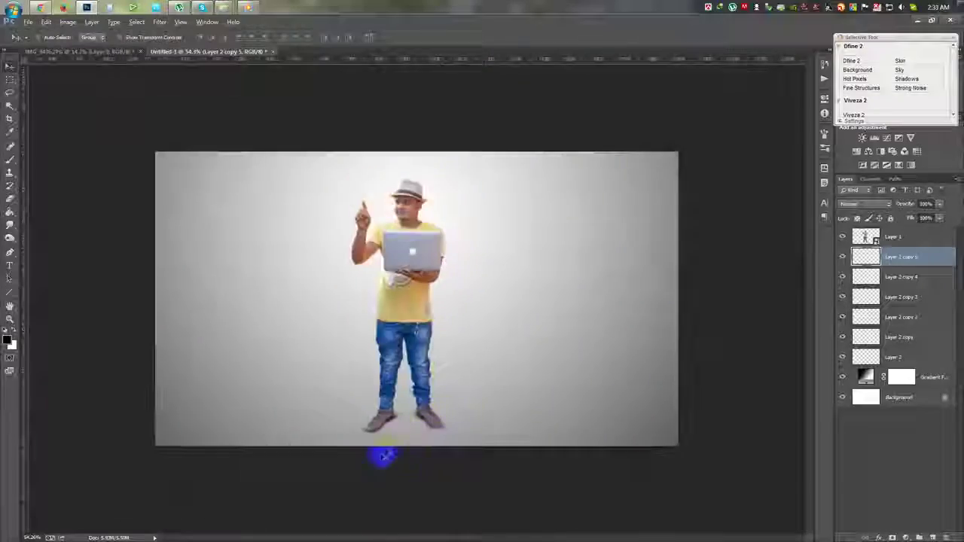
# - Merge Layer 2 through Layer 2 copy 5 into a single shadow layer
pyautogui.scroll(3, 383, 455)
pyautogui.scroll(2, 380, 456)
pyautogui.scroll(2, 392, 454)
pyautogui.scroll(2, 422, 385)
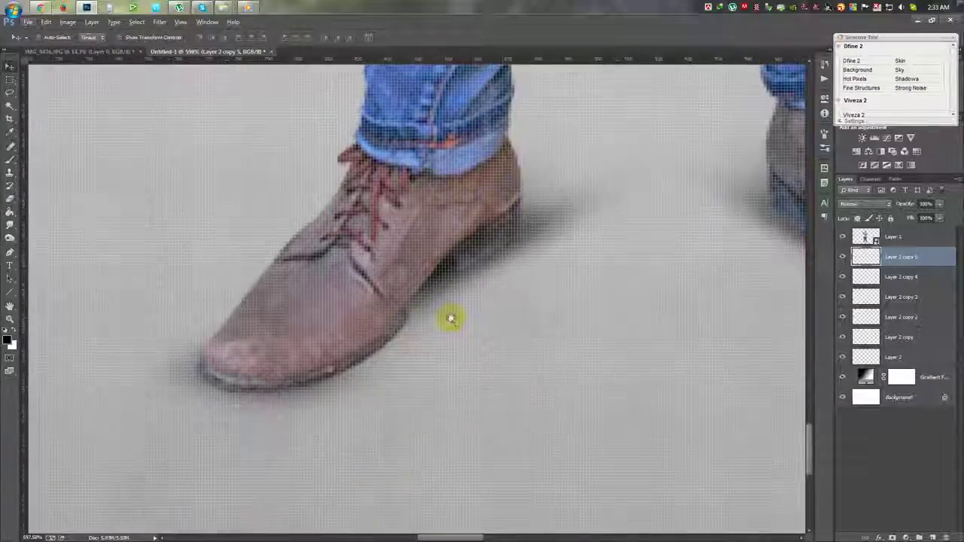
pyautogui.scroll(-3, 450, 319)
pyautogui.scroll(-2, 446, 327)
pyautogui.keyDown('shift'); pyautogui.click(925, 351); pyautogui.keyUp('shift')
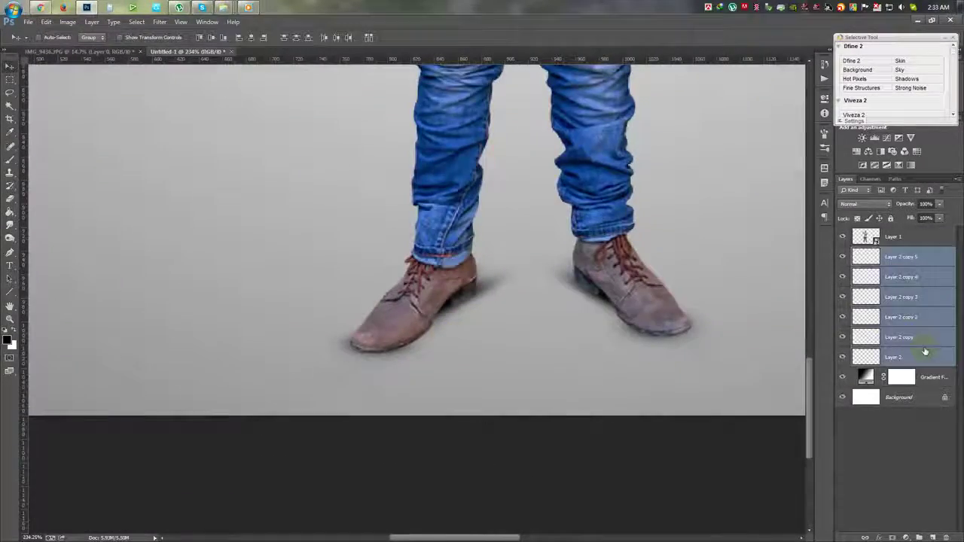
pyautogui.hotkey('ctrl', 'e')
pyautogui.click(925, 204)
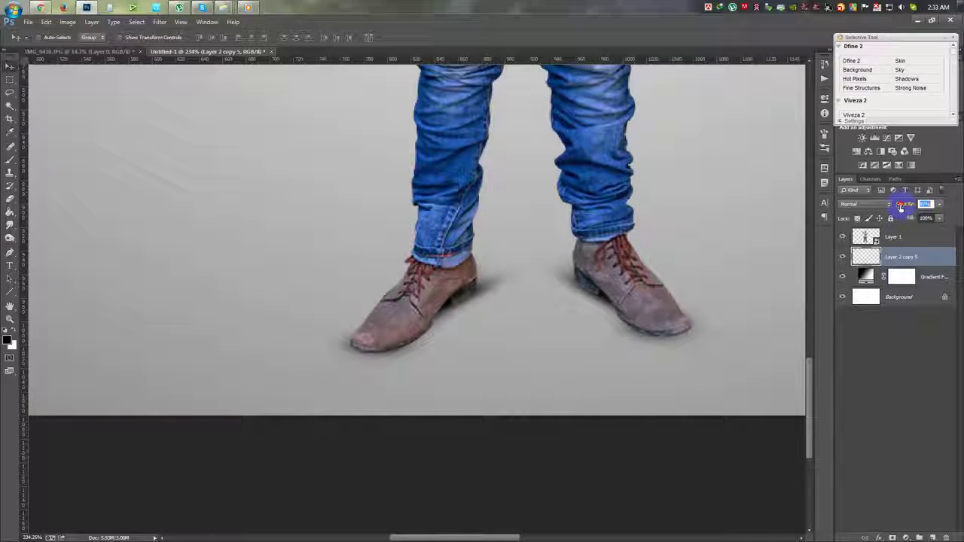
pyautogui.write('87')
# - On a new layer, brush dark soft contact shadows under both heels and the right sole
pyautogui.click(935, 529)
pyautogui.scroll(2, 510, 355)
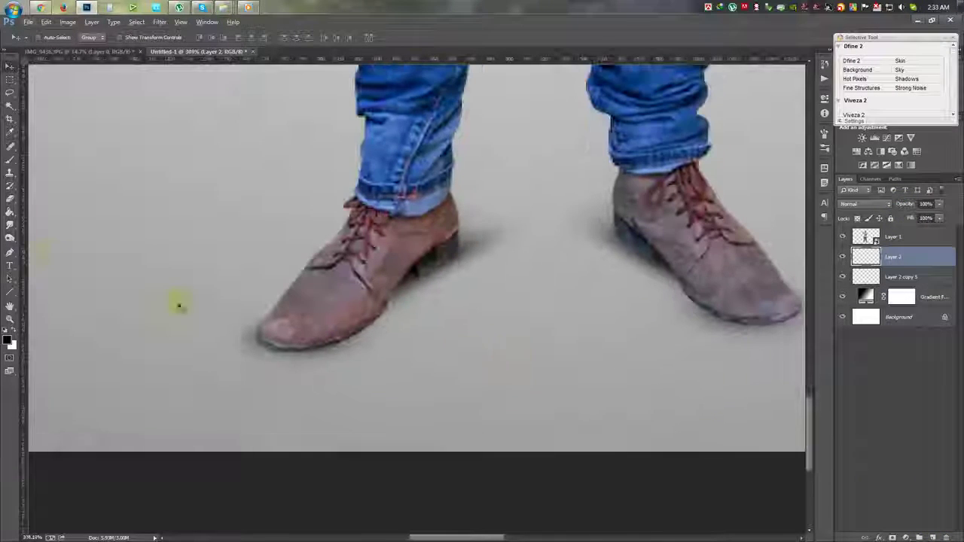
pyautogui.click(10, 160)
pyautogui.rightClick(305, 265)
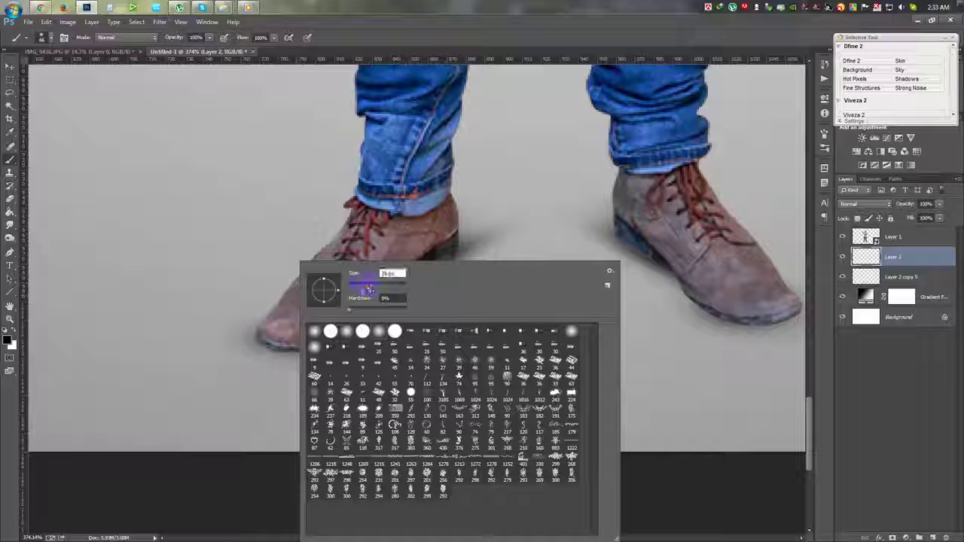
pyautogui.press('Return')
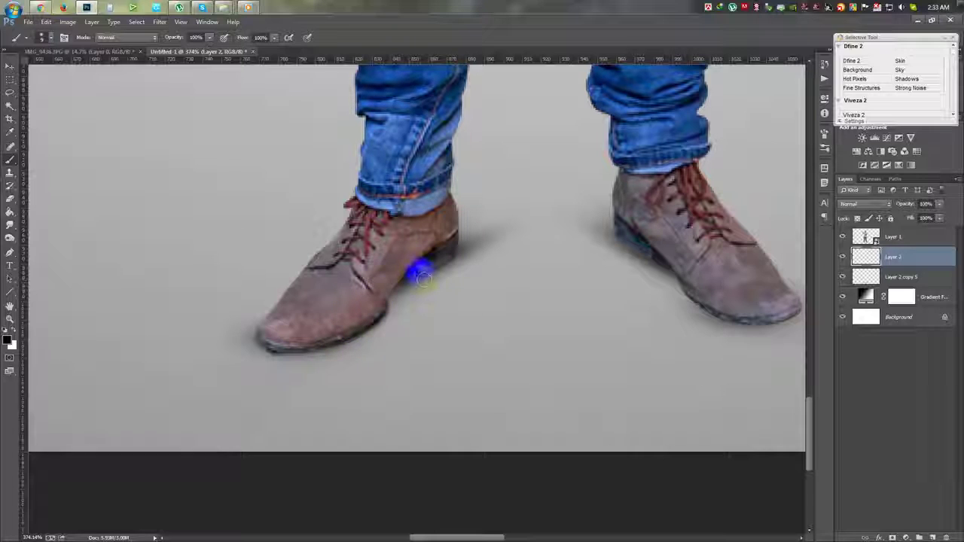
pyautogui.click(449, 254)
pyautogui.click(623, 233)
pyautogui.moveTo(624, 237); pyautogui.dragTo(659, 256)
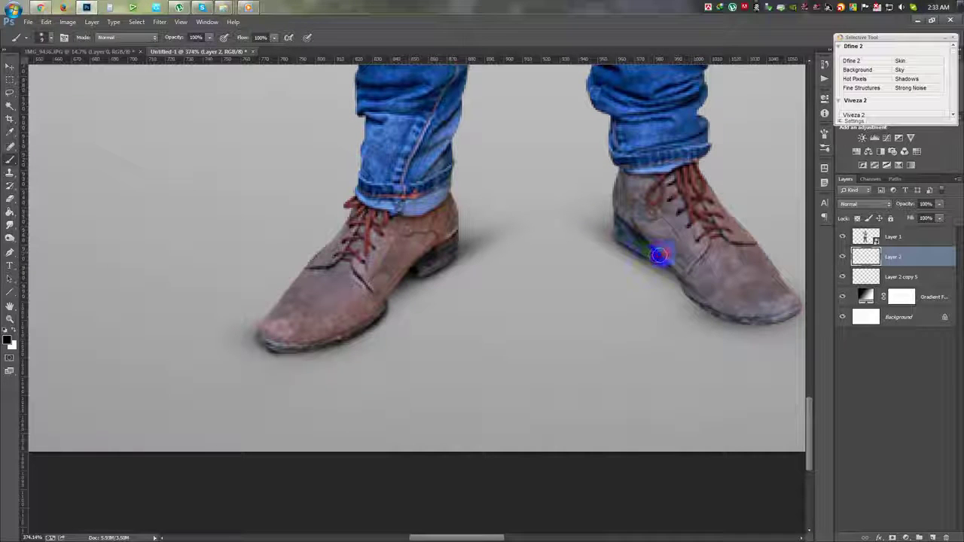
pyautogui.moveTo(692, 296); pyautogui.dragTo(709, 310)
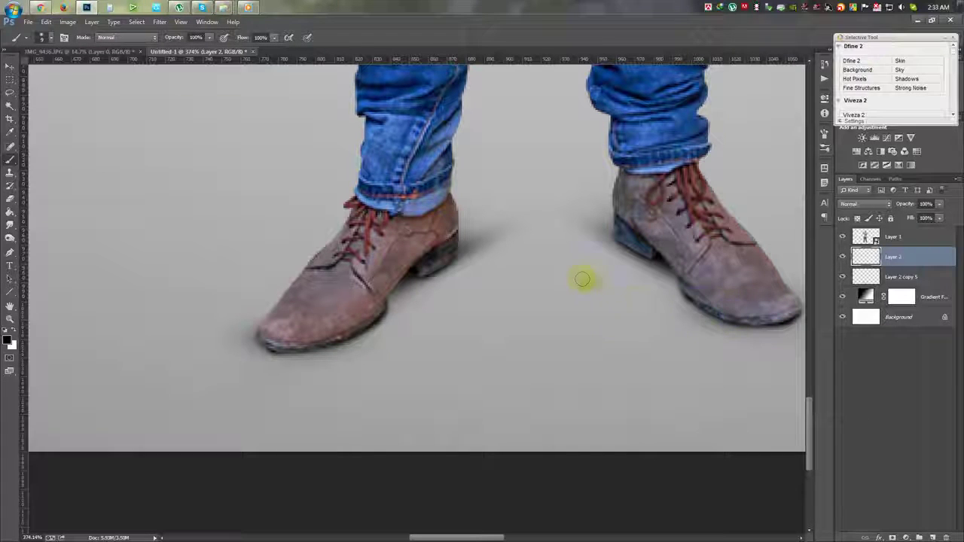
# - Lower the contact shadow layer to 86% opacity and add another empty layer
pyautogui.click(902, 205)
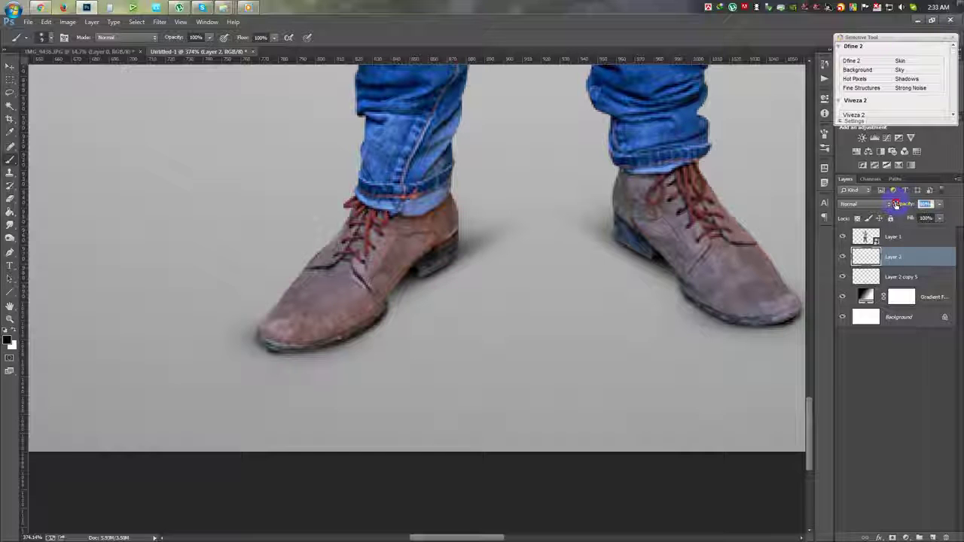
pyautogui.click(10, 67)
pyautogui.scroll(-3, 411, 273)
pyautogui.scroll(-2, 411, 273)
pyautogui.scroll(-2, 411, 273)
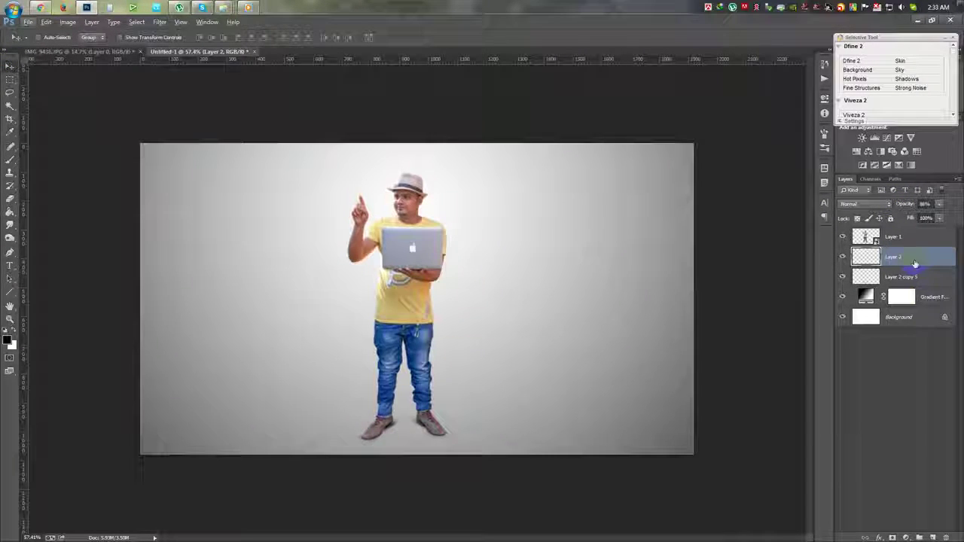
pyautogui.click(934, 537)
# - Paint a soft black dot and perspective-stretch it into a wide flat shadow beneath the feet
pyautogui.press('b')
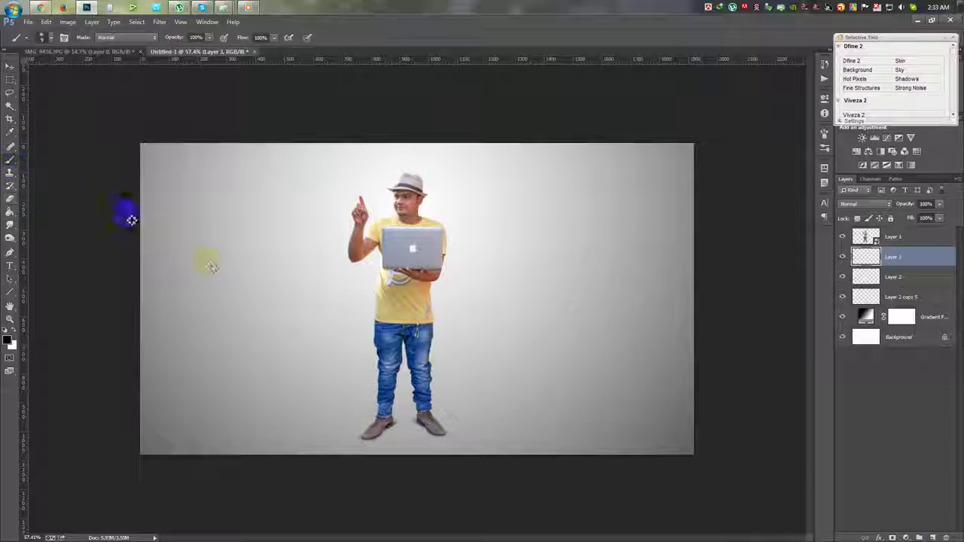
pyautogui.rightClick(226, 268)
pyautogui.click(278, 238)
pyautogui.hotkey('ctrl', 't')
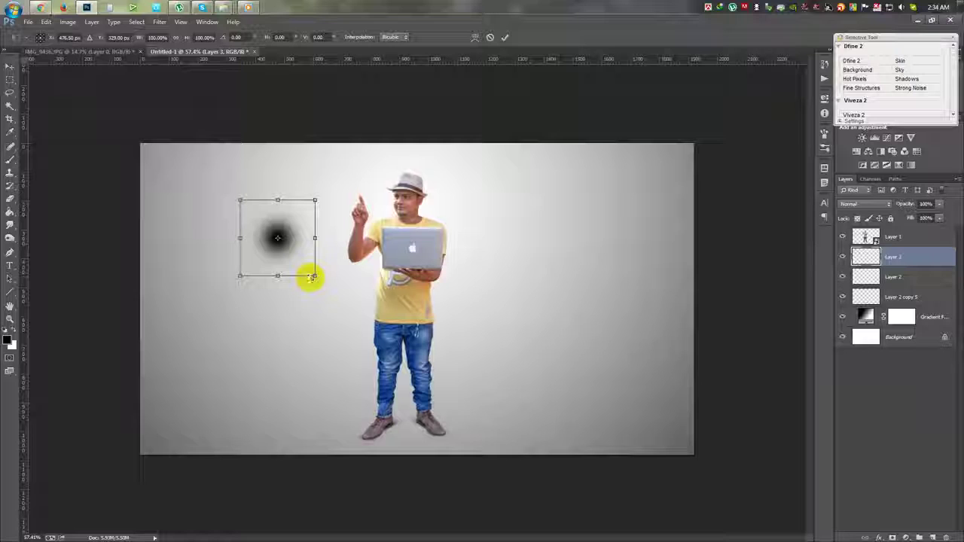
pyautogui.rightClick(315, 275)
pyautogui.click(345, 343)
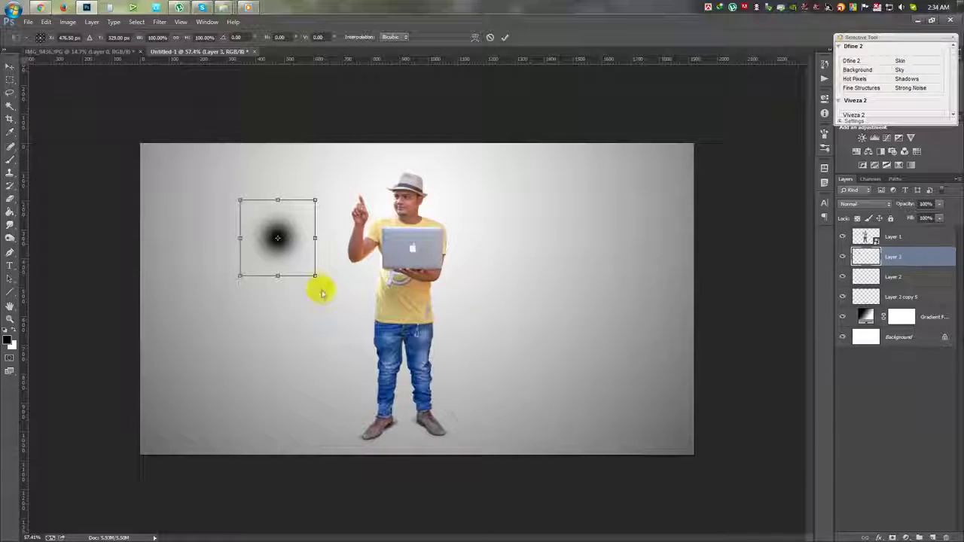
pyautogui.moveTo(315, 276); pyautogui.dragTo(569, 276)
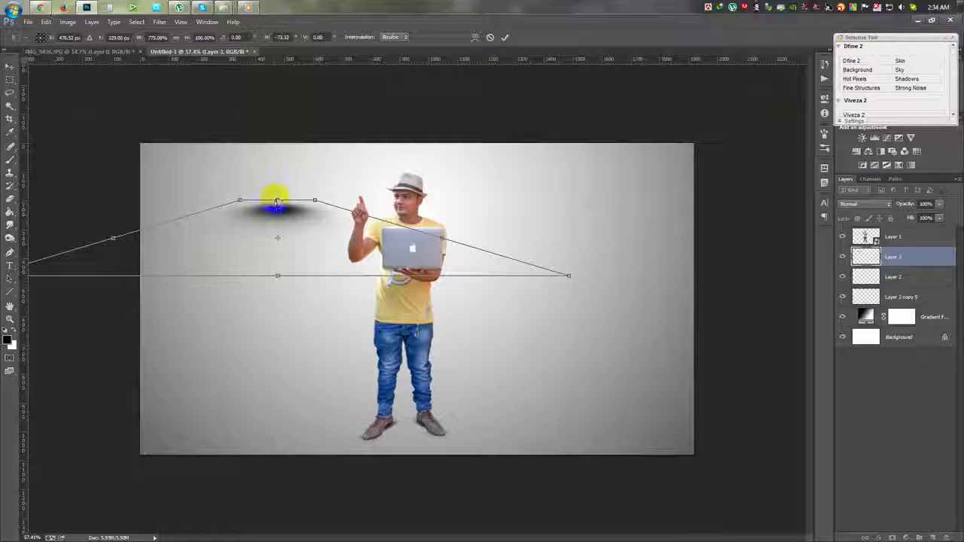
pyautogui.moveTo(277, 276)
pyautogui.mouseDown()
pyautogui.moveTo(271, 367)
pyautogui.moveTo(437, 495)
pyautogui.mouseUp()
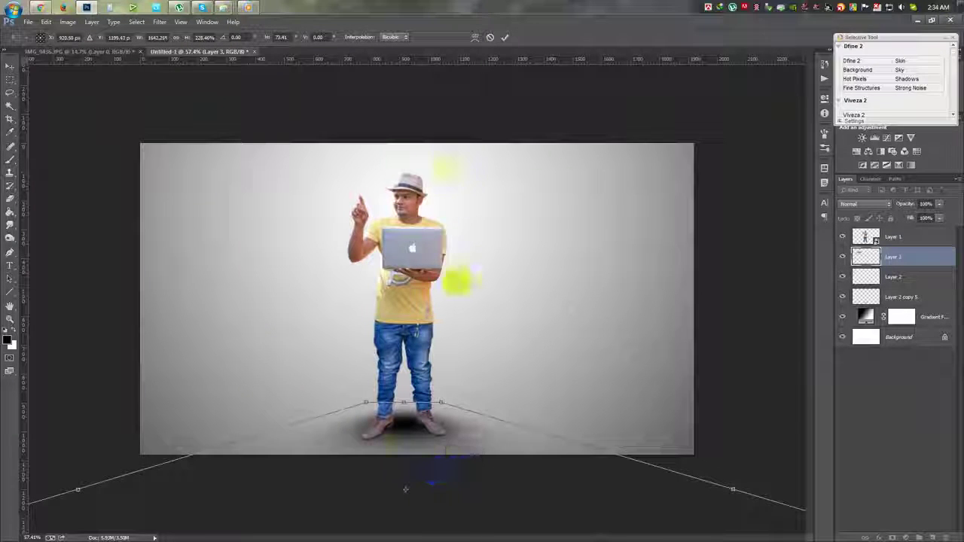
pyautogui.click(505, 37)
# - Set the ground shadow's opacity to 20%
pyautogui.press('b')
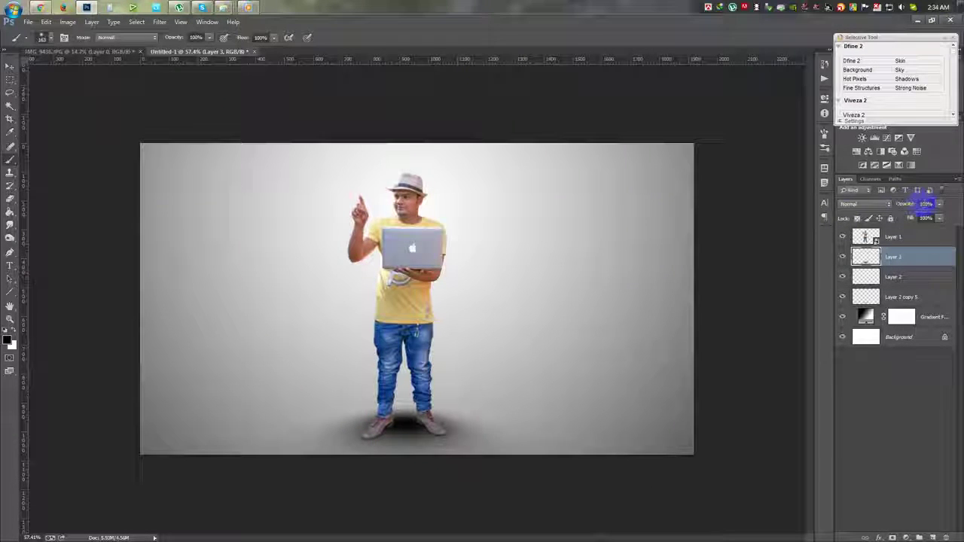
pyautogui.write('20')
pyautogui.press('Return')
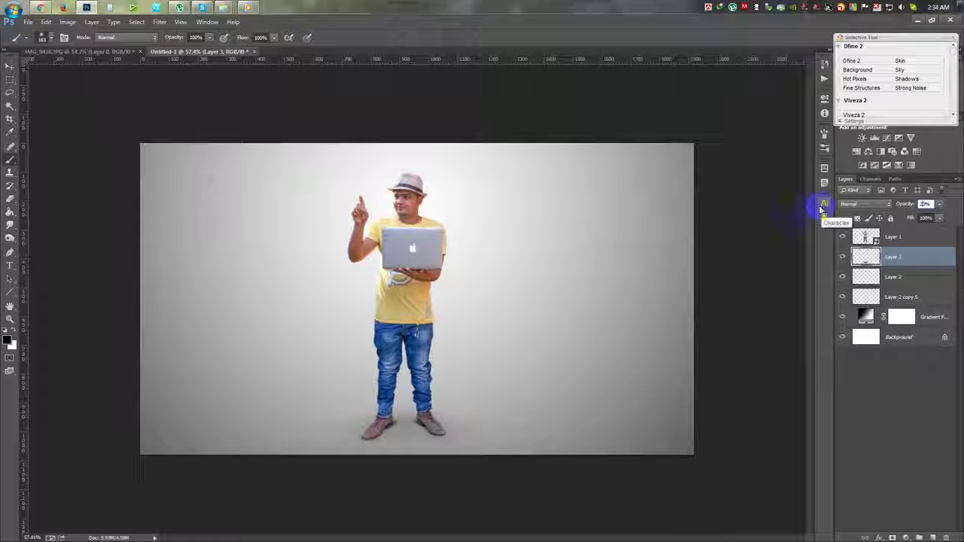
pyautogui.click(9, 66)
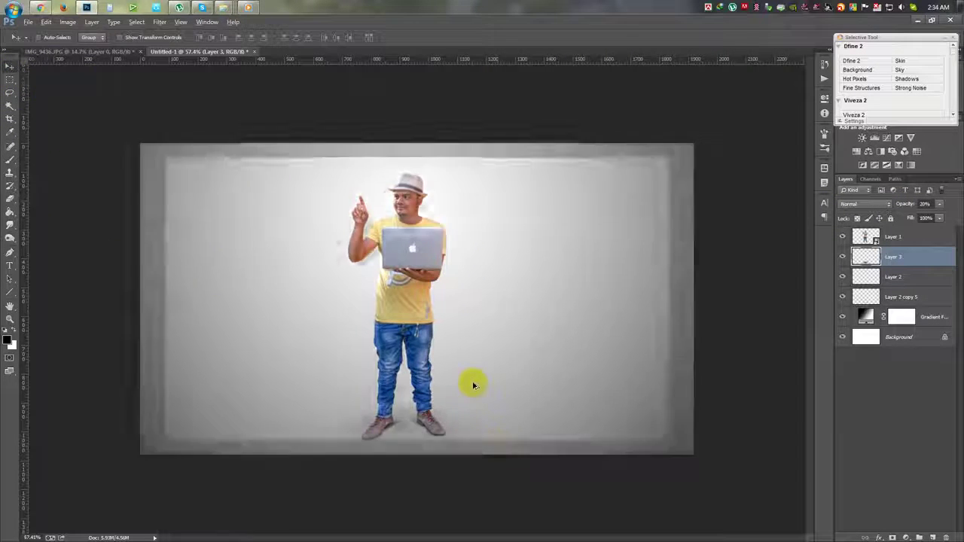
# - Nudge the ground shadow and group all shadow layers into a SHADOW group
pyautogui.hotkey('ctrl', '+')
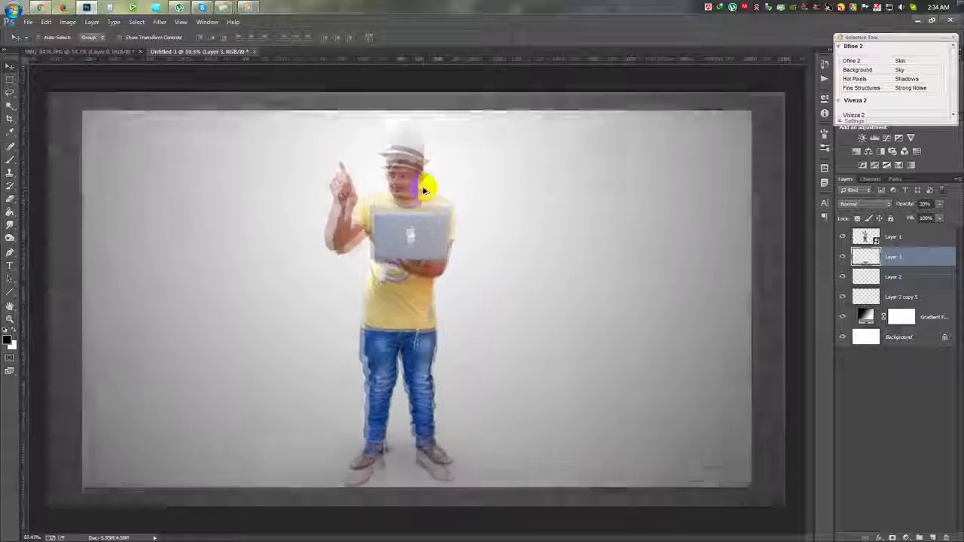
pyautogui.moveTo(427, 194); pyautogui.dragTo(444, 279)
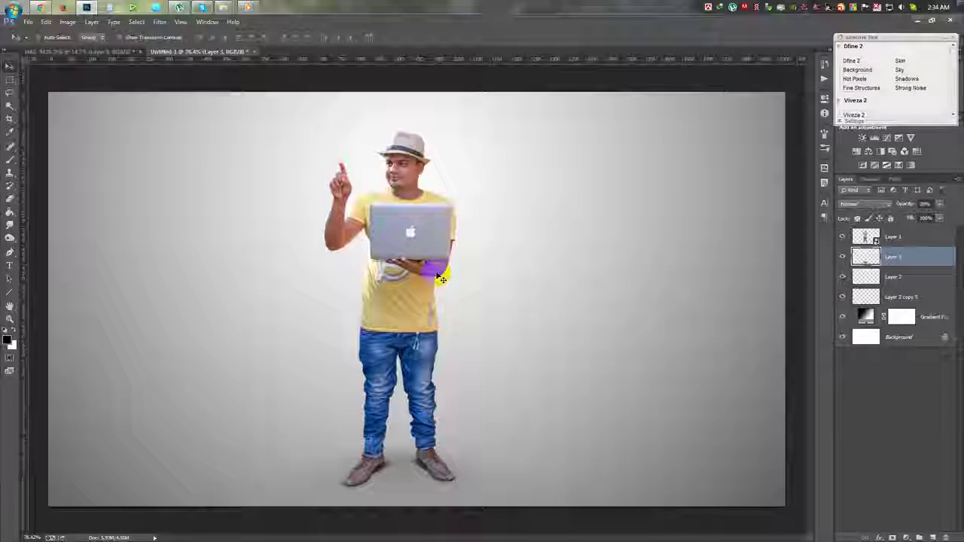
pyautogui.scroll(-3, 442, 280)
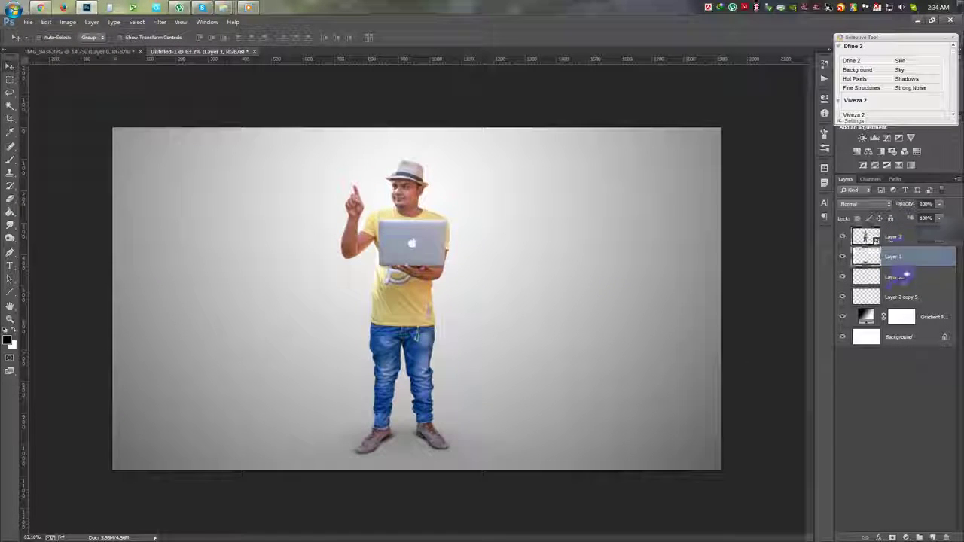
pyautogui.keyDown('shift'); pyautogui.click(904, 297); pyautogui.keyUp('shift')
pyautogui.hotkey('ctrl', 'g')
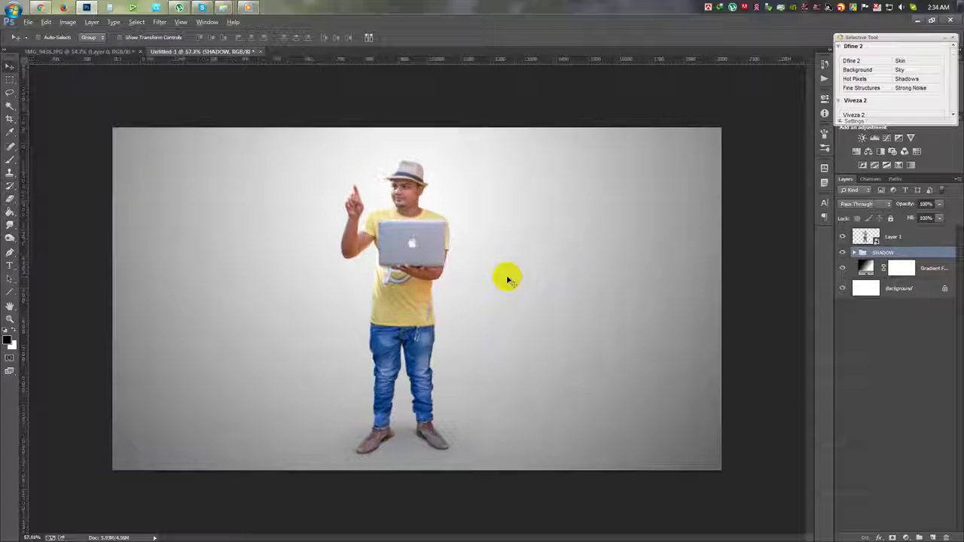
# - Nudge the cutout man layer slightly to the right and fit the view
pyautogui.click(874, 238)
pyautogui.moveTo(541, 291); pyautogui.dragTo(548, 293)
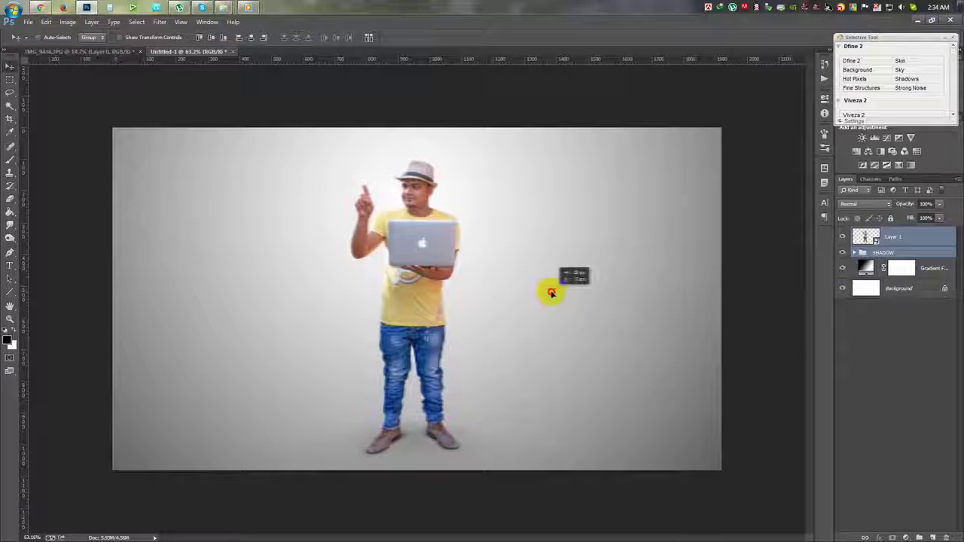
pyautogui.hotkey('ctrl', '0')
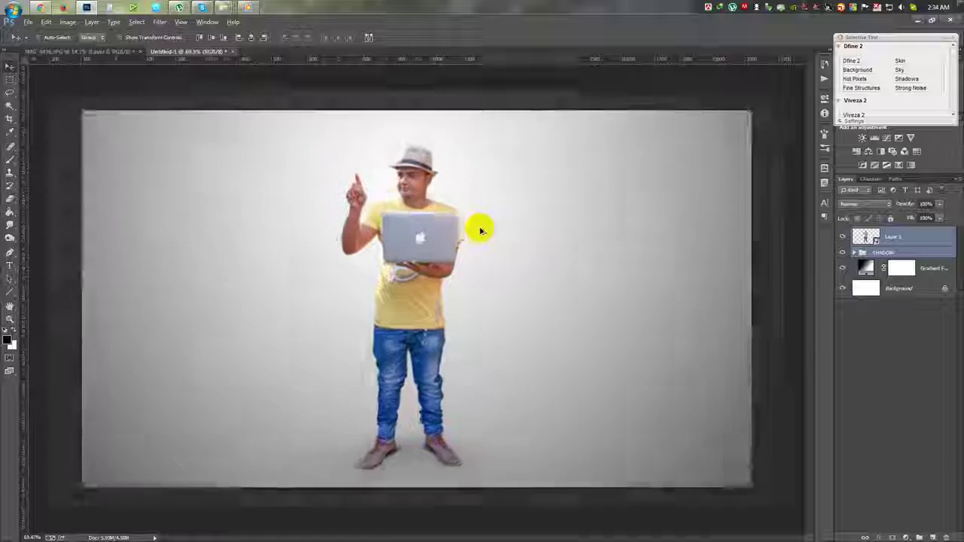
pyautogui.click(41, 9)
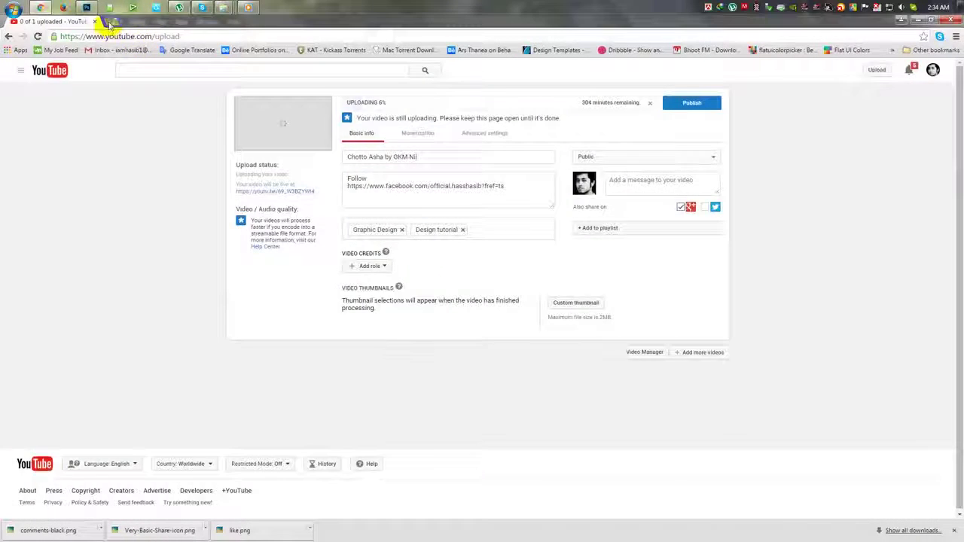
# - Search 'facebook icon' in a new Chrome tab, browse the image results, then minimize Chrome
pyautogui.click(107, 20)
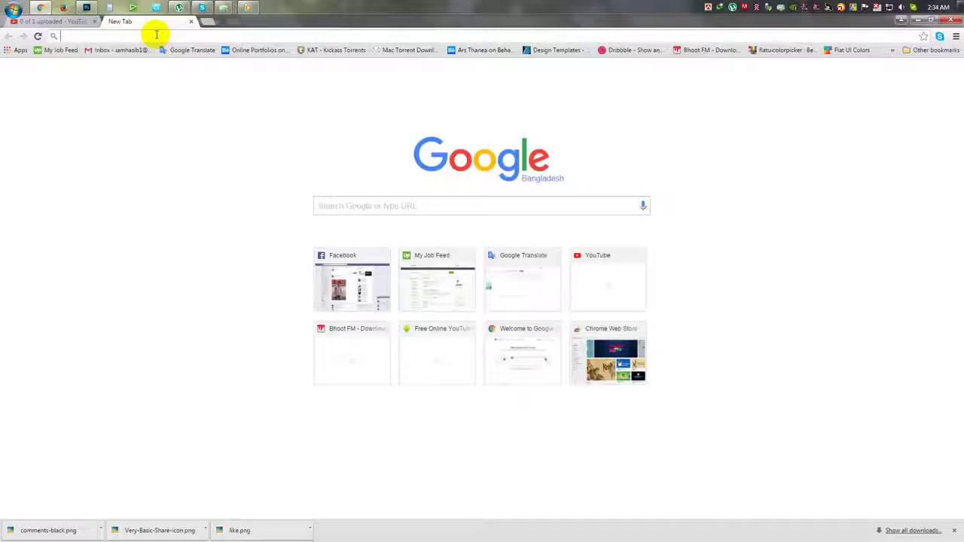
pyautogui.write('facebook ')
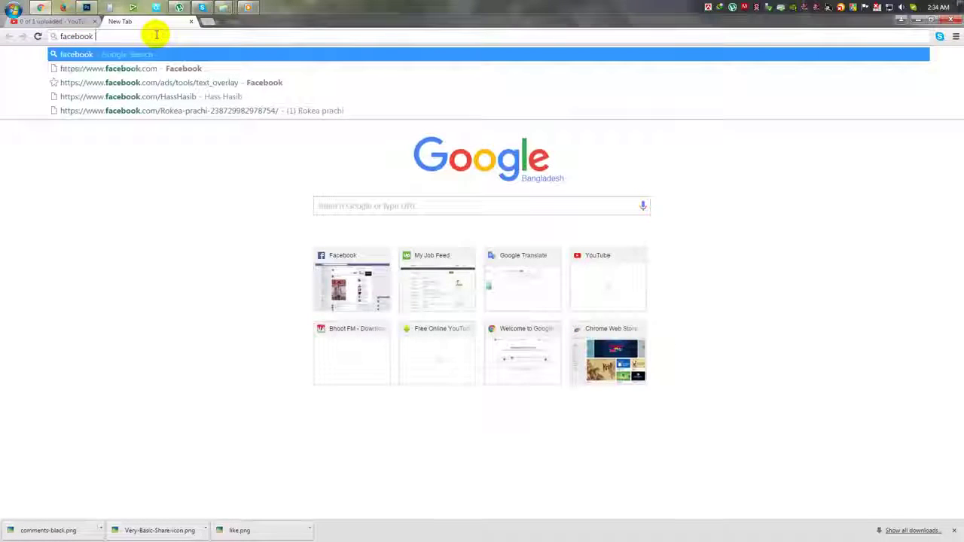
pyautogui.write('ico')
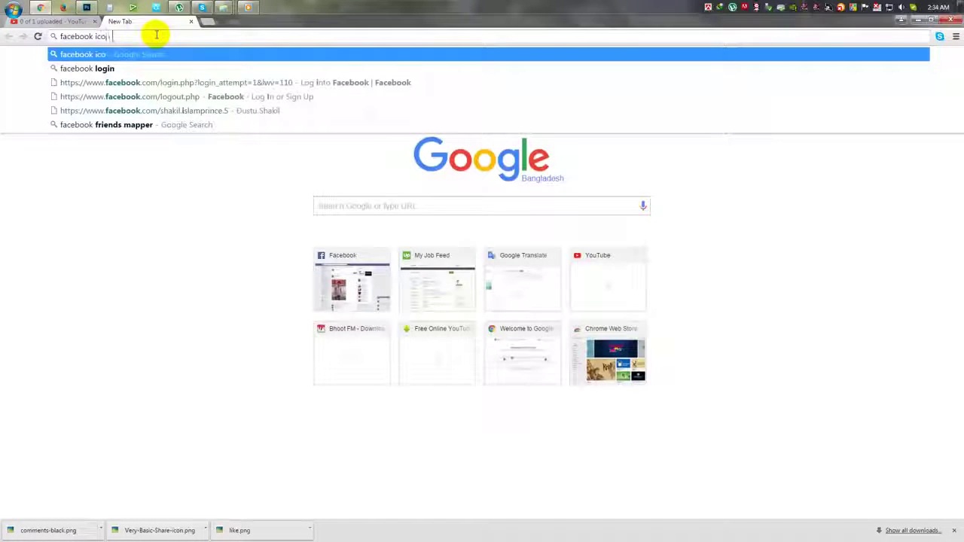
pyautogui.write('n png')
pyautogui.press('Return')
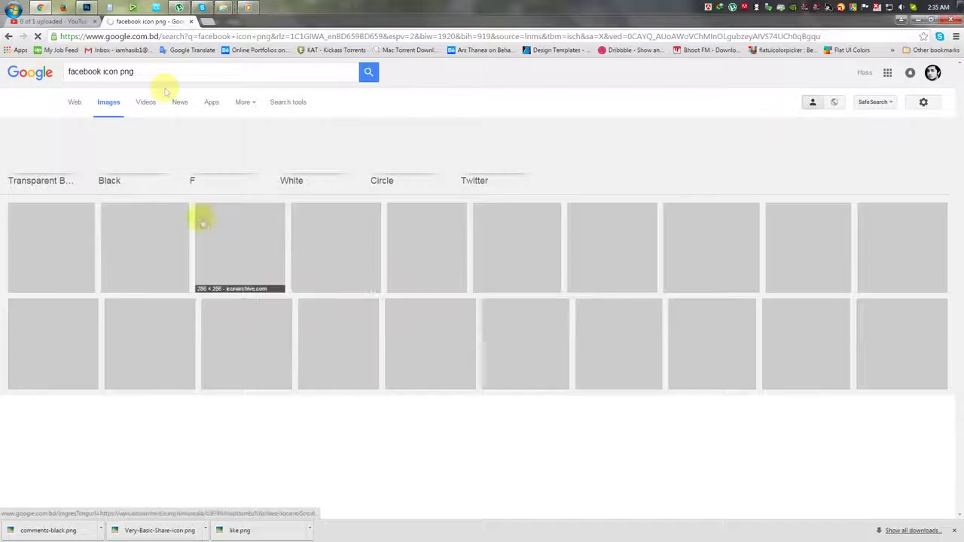
pyautogui.scroll(-1, 371, 322)
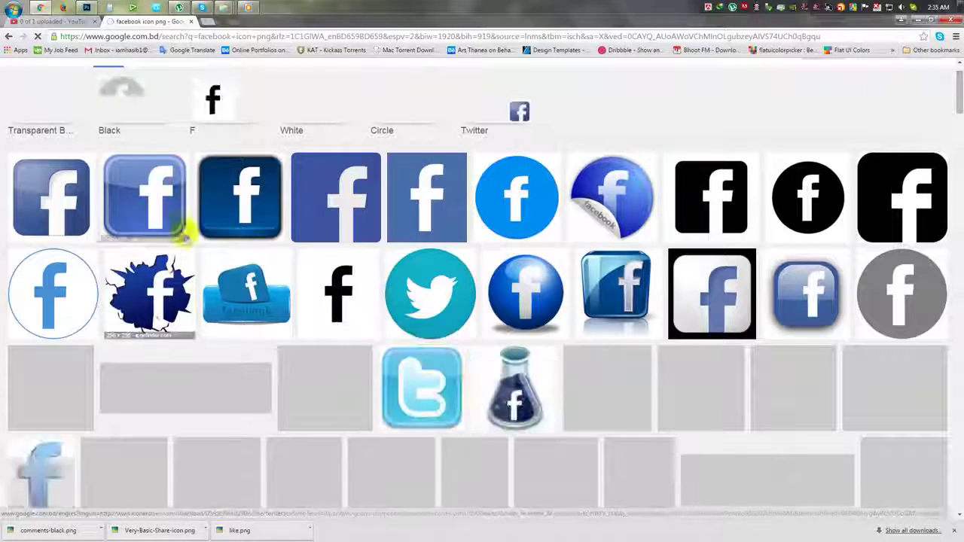
pyautogui.scroll(-1, 517, 279)
pyautogui.scroll(-2, 517, 279)
pyautogui.scroll(-2, 517, 279)
pyautogui.scroll(-1, 517, 279)
pyautogui.scroll(3, 389, 275)
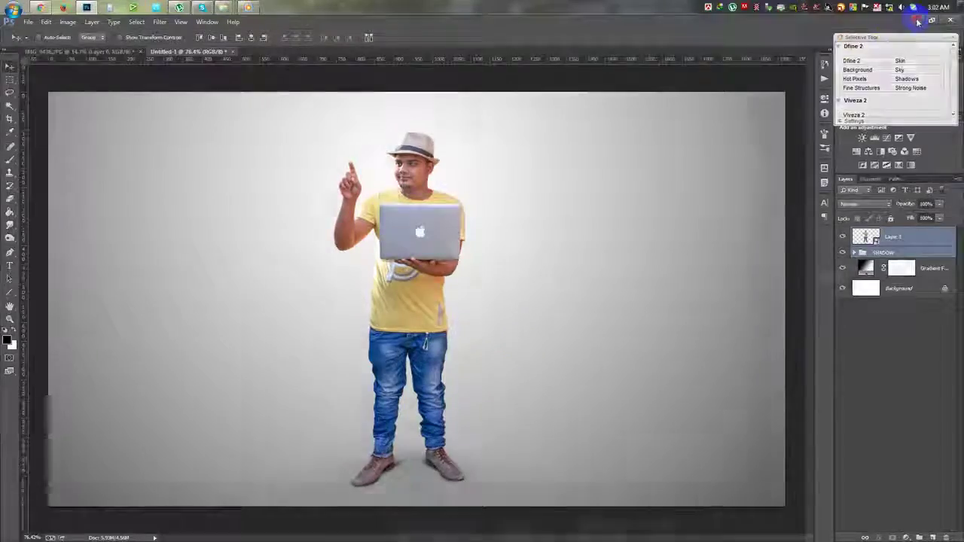
pyautogui.click(918, 21)
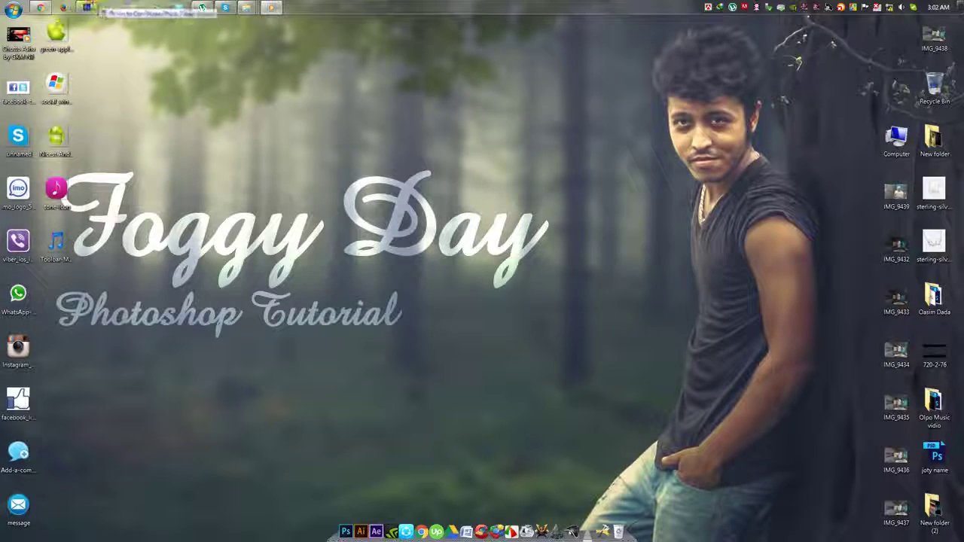
# - In facebook-twitter.png, trace the Facebook icon with the Pen tool and load it as a selection
pyautogui.click(88, 6)
pyautogui.click(310, 49)
pyautogui.hotkey('ctrl', '+')
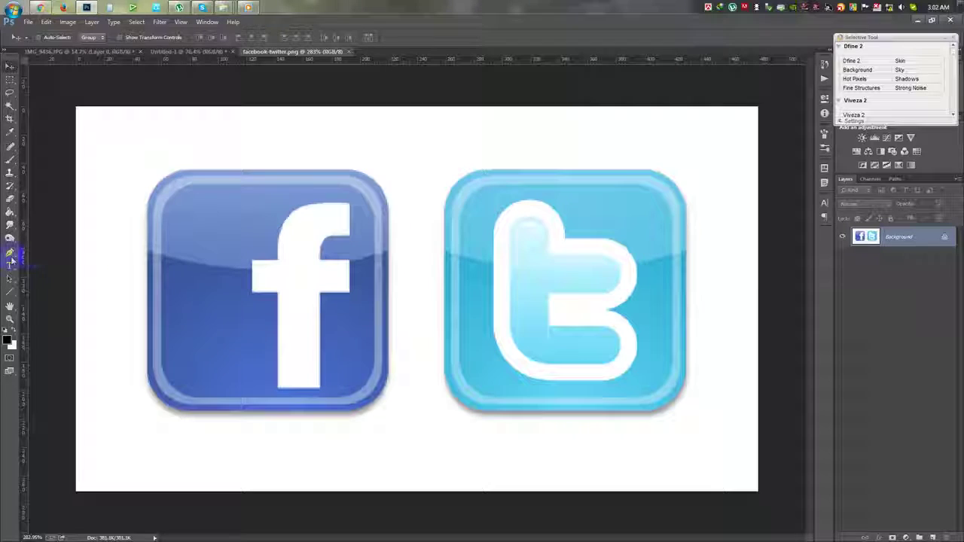
pyautogui.click(10, 252)
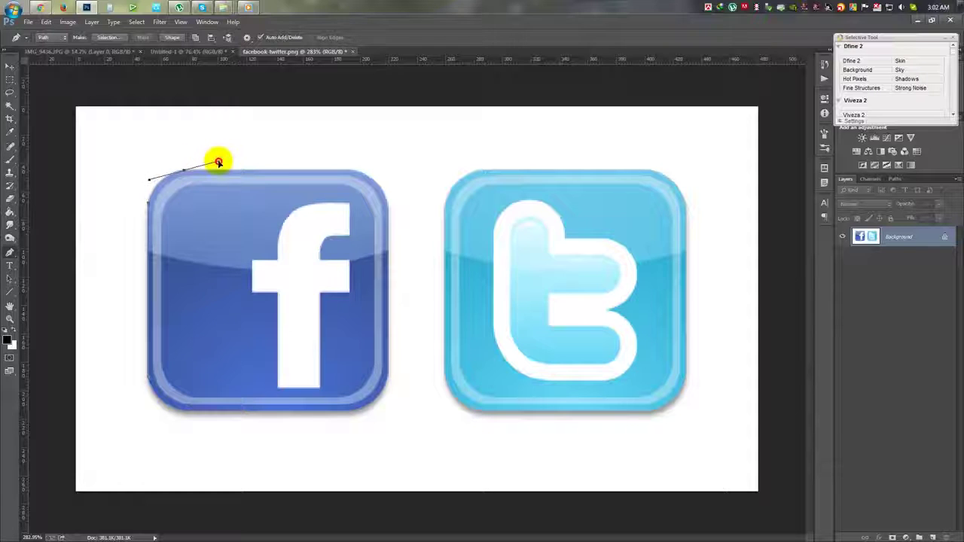
pyautogui.click(213, 160)
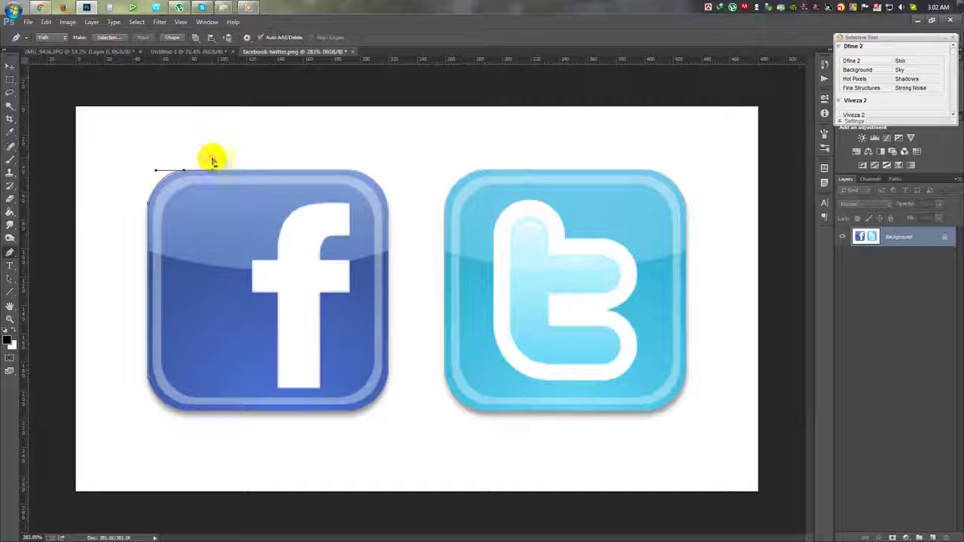
pyautogui.click(355, 172)
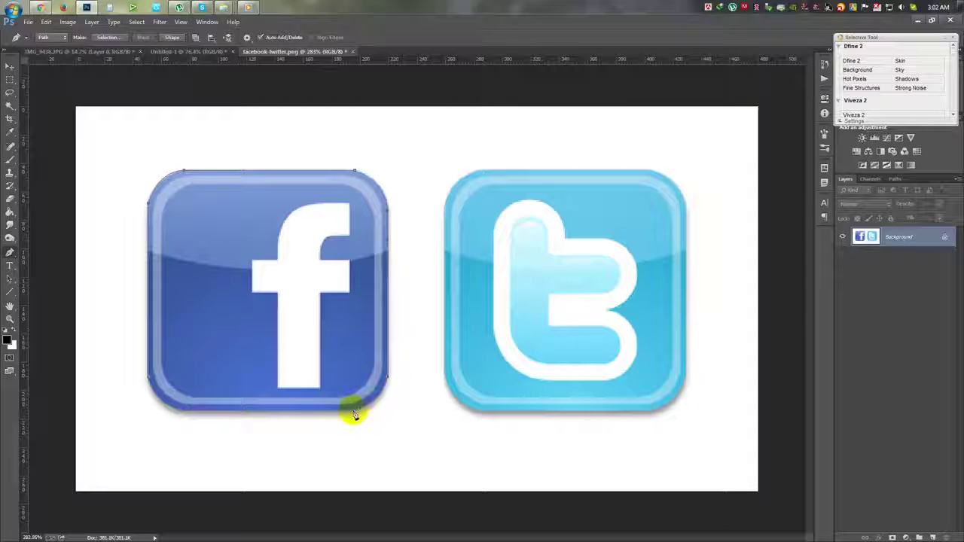
pyautogui.moveTo(343, 413); pyautogui.dragTo(327, 420)
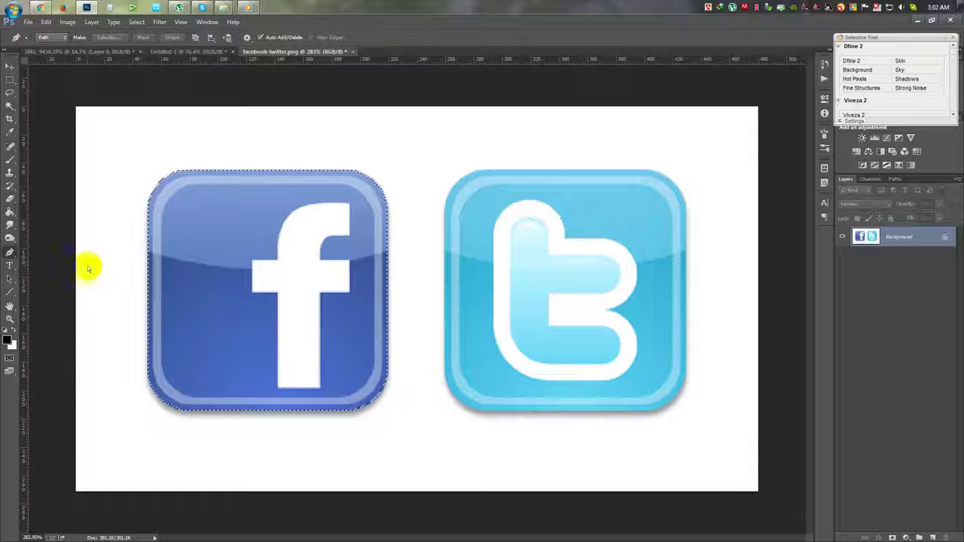
pyautogui.hotkey('ctrl', 'Return')
pyautogui.rightClick(225, 223)
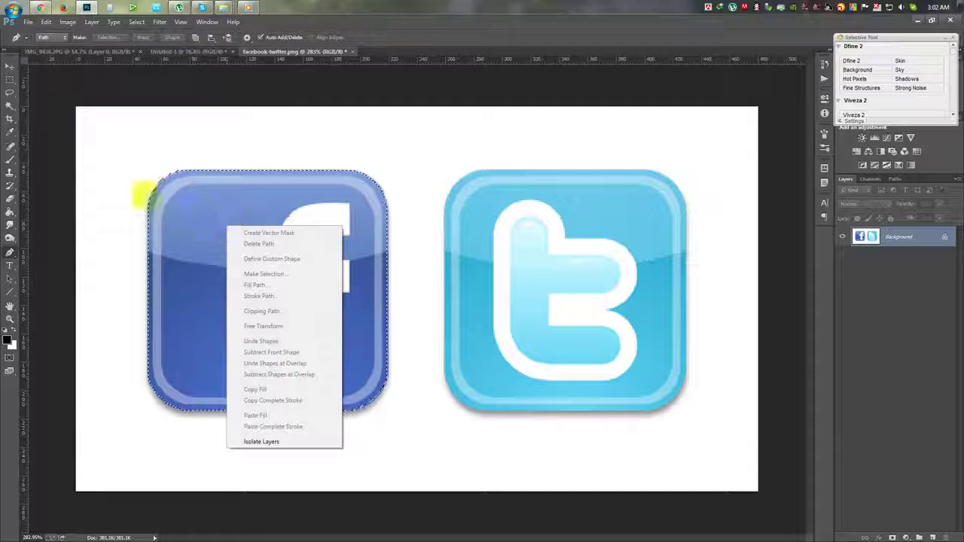
pyautogui.click(50, 28)
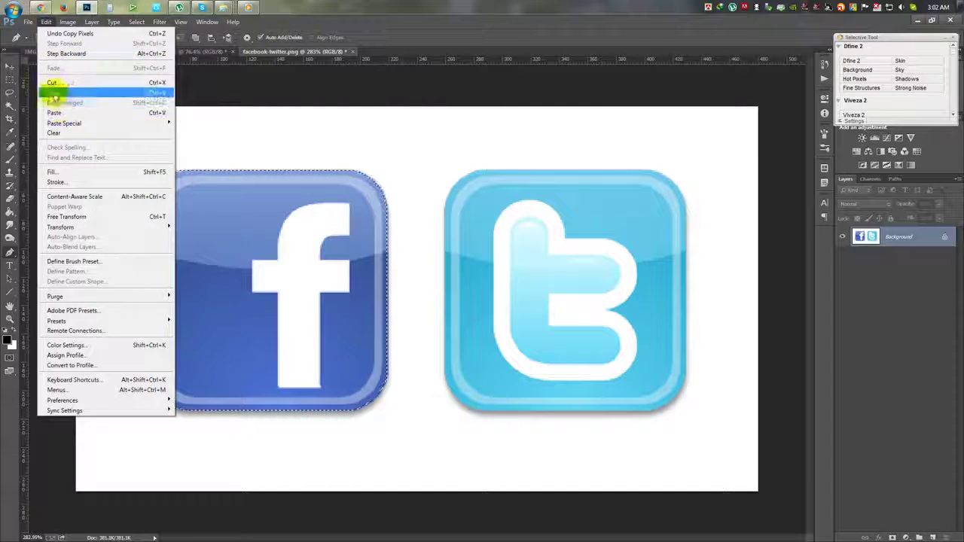
# - Paste the Facebook icon into Untitled-1, place it upper-left of the man, and convert it to a smart object
pyautogui.click(52, 94)
pyautogui.click(169, 51)
pyautogui.hotkey('ctrl', 'v')
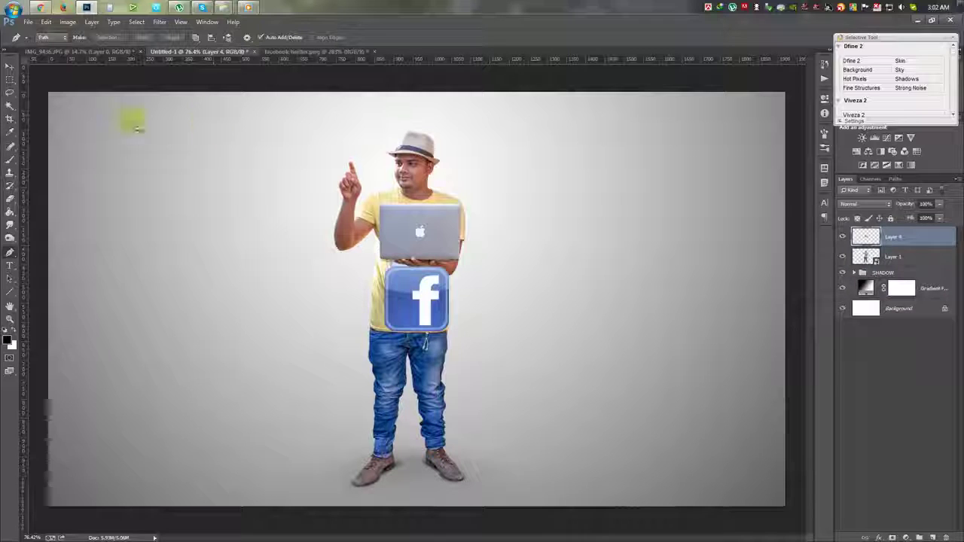
pyautogui.press('v')
pyautogui.moveTo(474, 323); pyautogui.dragTo(340, 215)
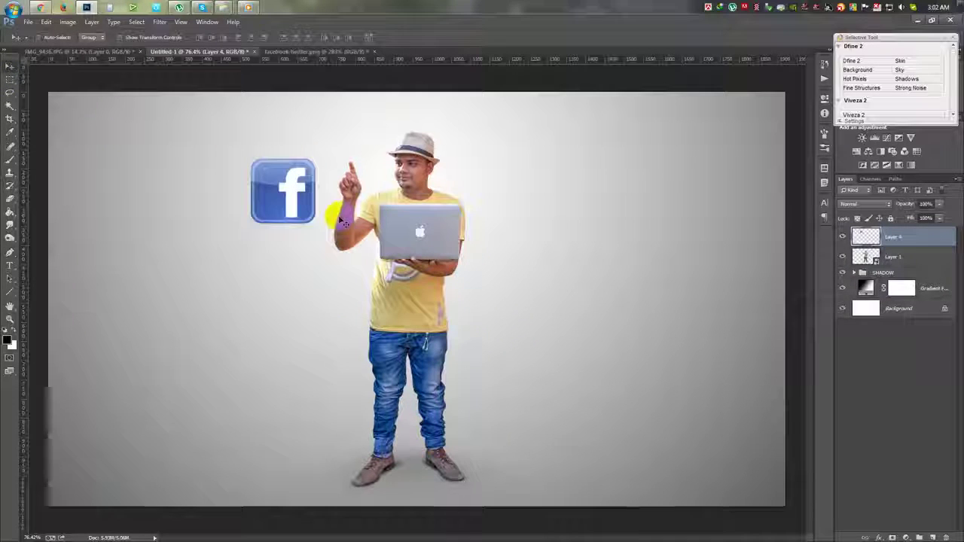
pyautogui.hotkey('ctrl', 't')
pyautogui.click(505, 37)
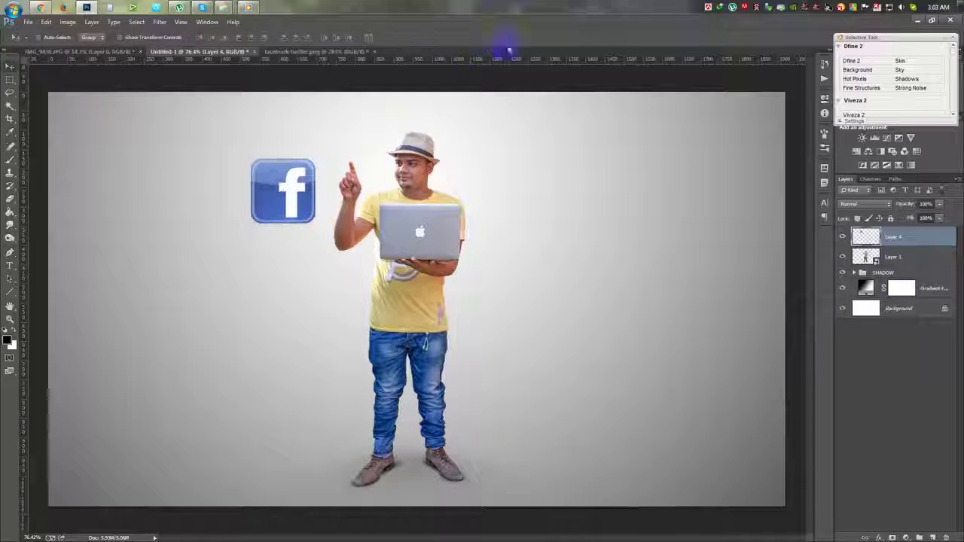
pyautogui.rightClick(893, 236)
pyautogui.click(825, 238)
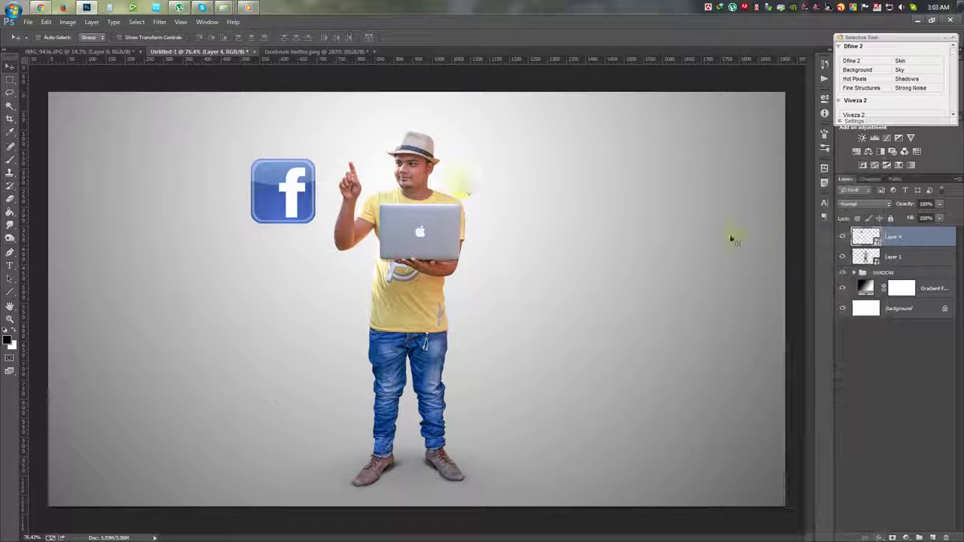
# - Paste the Twitter icon into Untitled-1 right of the man and convert it to a smart object
pyautogui.click(300, 51)
pyautogui.click(9, 79)
pyautogui.moveTo(209, 226); pyautogui.dragTo(471, 243)
pyautogui.click(512, 240)
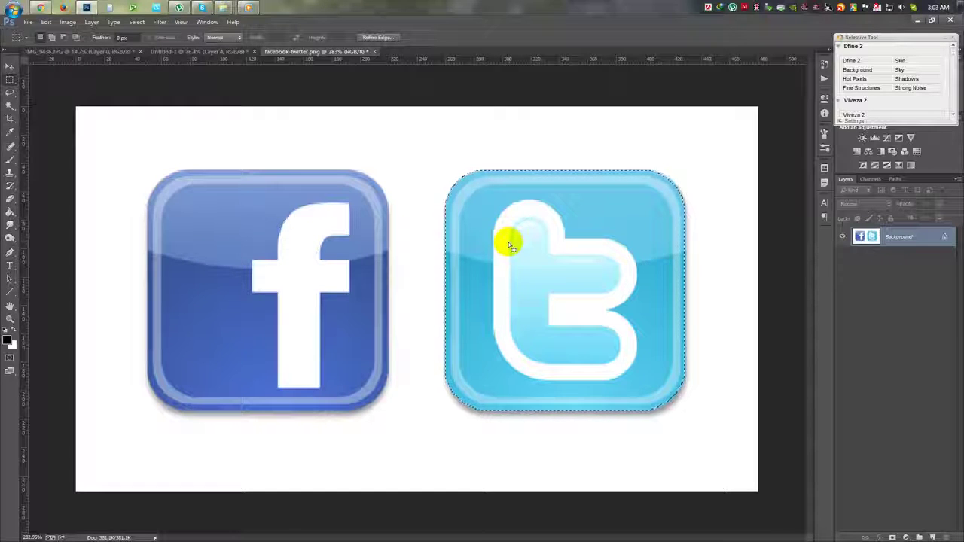
pyautogui.click(374, 52)
pyautogui.click(486, 217)
pyautogui.hotkey('ctrl', 'v')
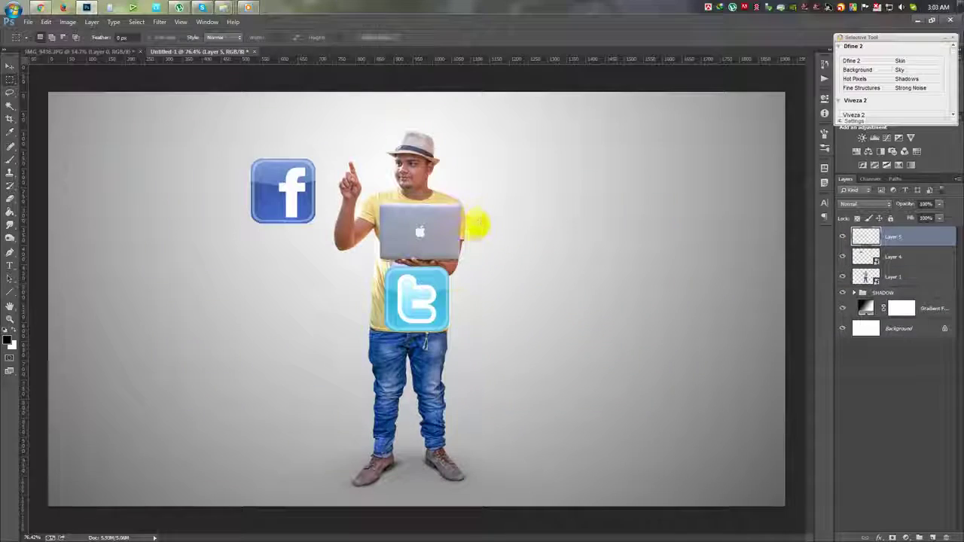
pyautogui.click(10, 66)
pyautogui.moveTo(538, 276); pyautogui.dragTo(670, 219)
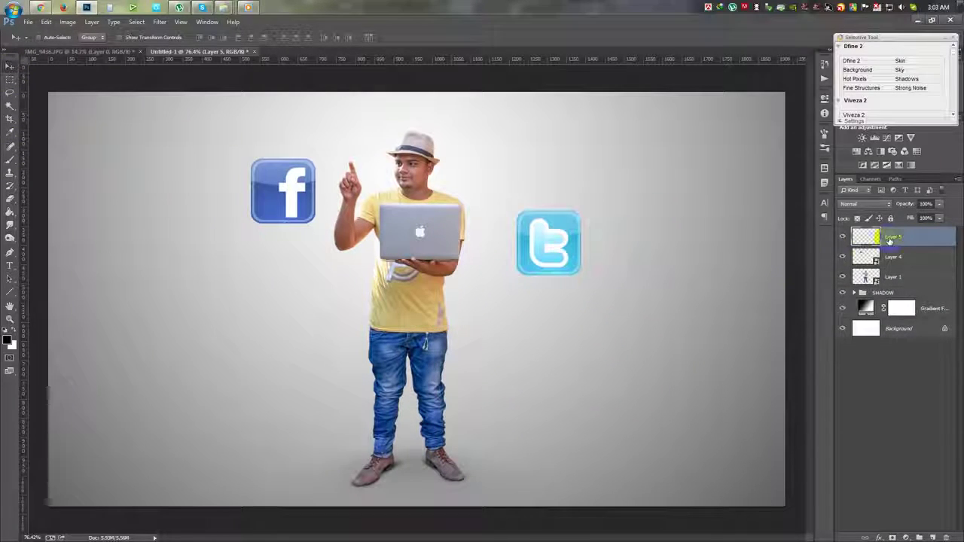
pyautogui.rightClick(889, 237)
pyautogui.click(826, 239)
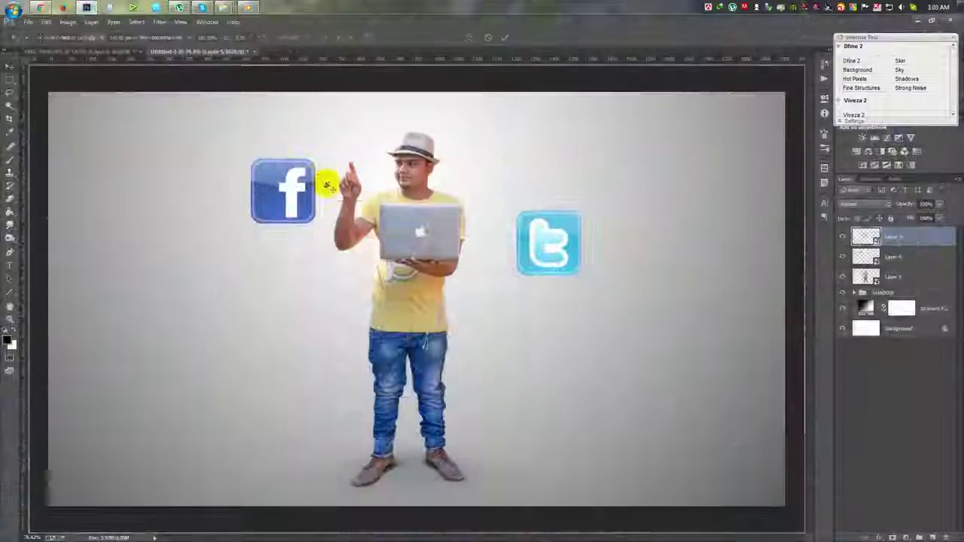
# - Scale the Windows logo to about 47% and position it above the Twitter icon
pyautogui.moveTo(506, 208); pyautogui.dragTo(464, 253)
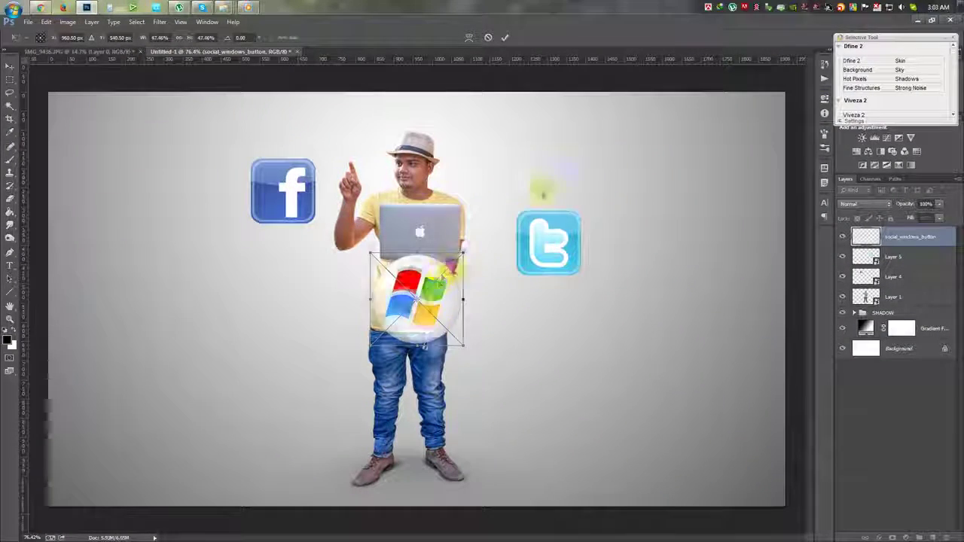
pyautogui.moveTo(426, 302); pyautogui.dragTo(581, 185)
pyautogui.click(505, 38)
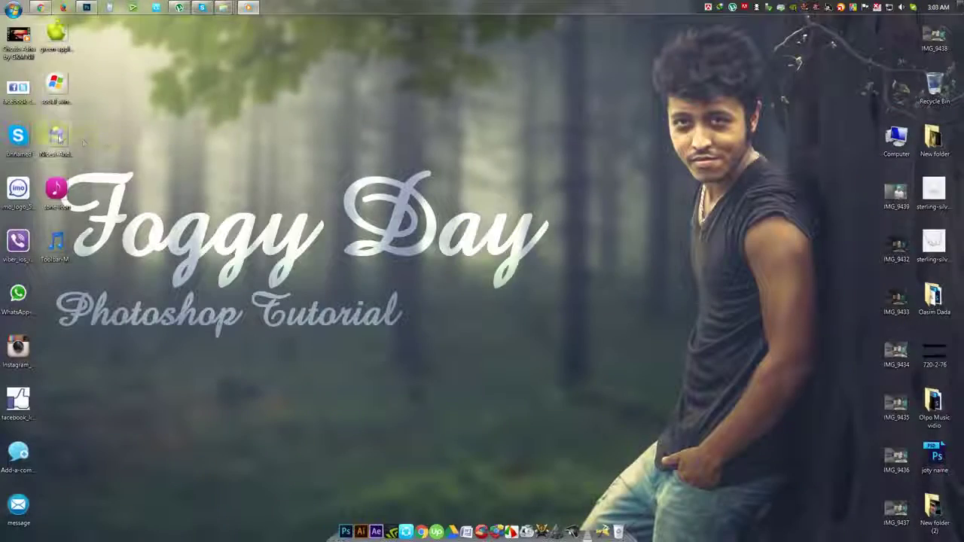
# - Place the Android robot at about 72% size to the left of the man
pyautogui.moveTo(57, 138); pyautogui.dragTo(417, 299)
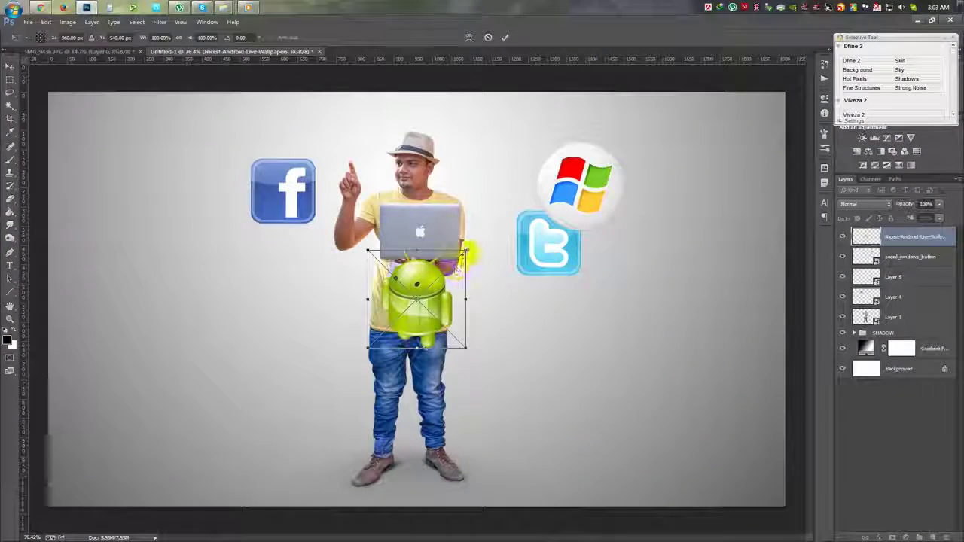
pyautogui.moveTo(466, 250); pyautogui.dragTo(438, 278)
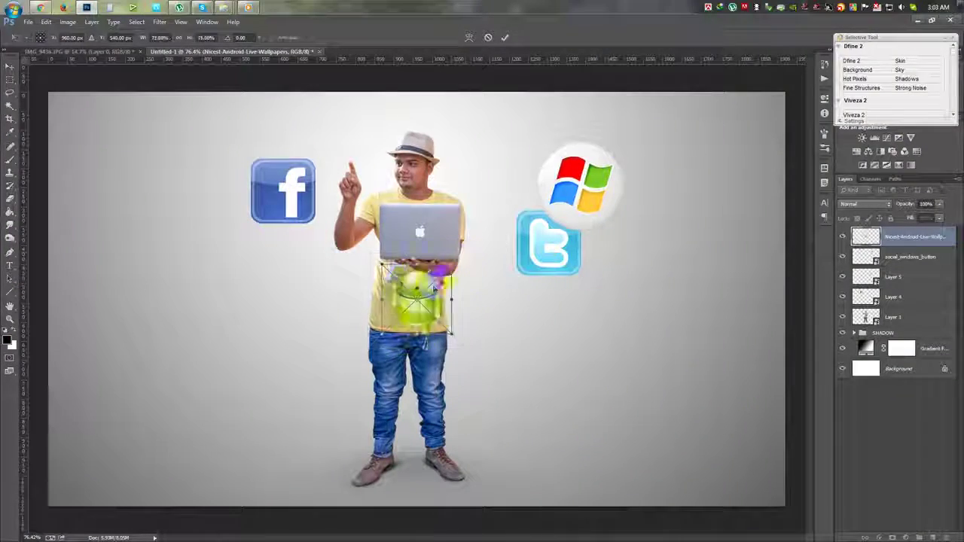
pyautogui.moveTo(407, 309); pyautogui.dragTo(330, 300)
pyautogui.press('Return')
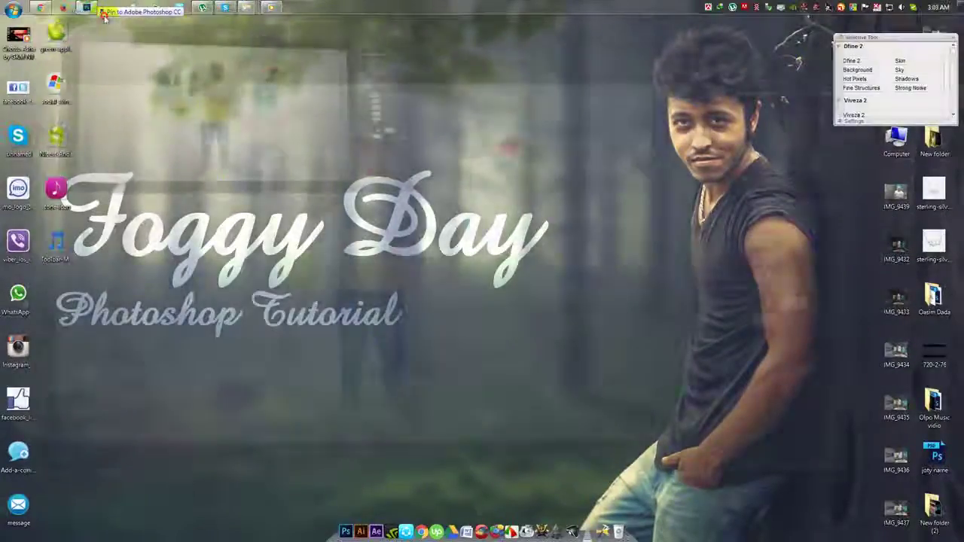
# - Place the green Apple logo and move it to the left
pyautogui.moveTo(65, 54)
pyautogui.mouseDown()
pyautogui.moveTo(414, 301)
pyautogui.moveTo(110, 247)
pyautogui.moveTo(143, 252)
pyautogui.mouseUp()
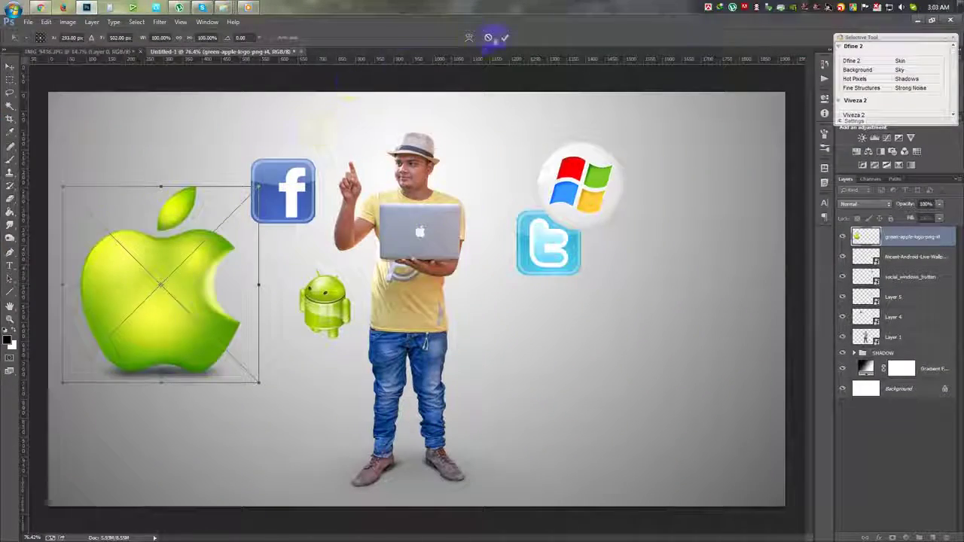
pyautogui.press('Return')
pyautogui.scroll(3, 71, 368)
# - Pen-trace the gray shadow under the green apple and hide it with a layer mask
pyautogui.click(9, 252)
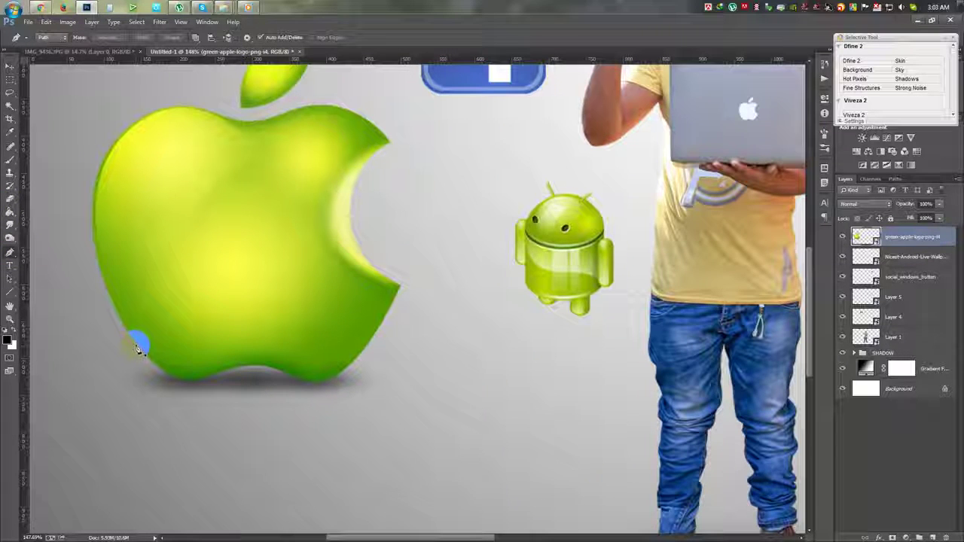
pyautogui.click(205, 380)
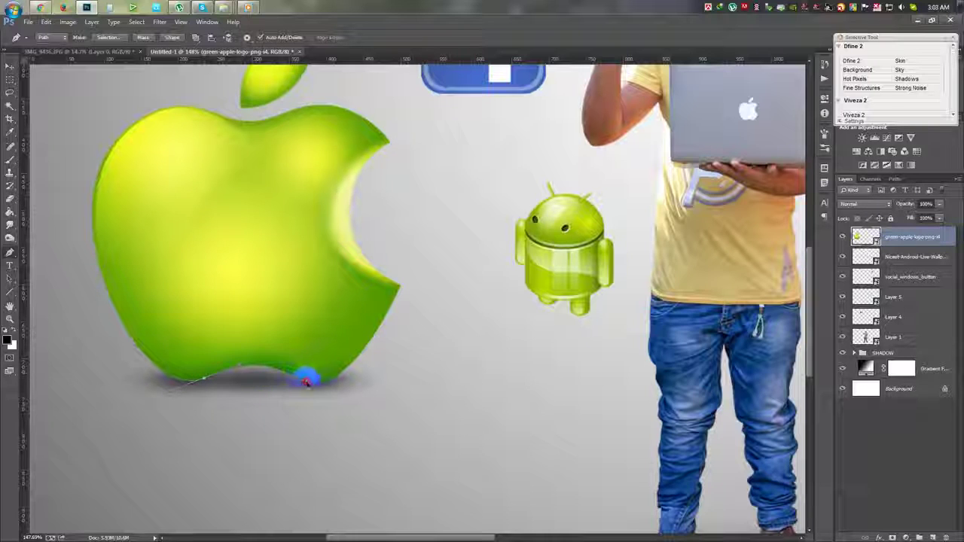
pyautogui.click(347, 369)
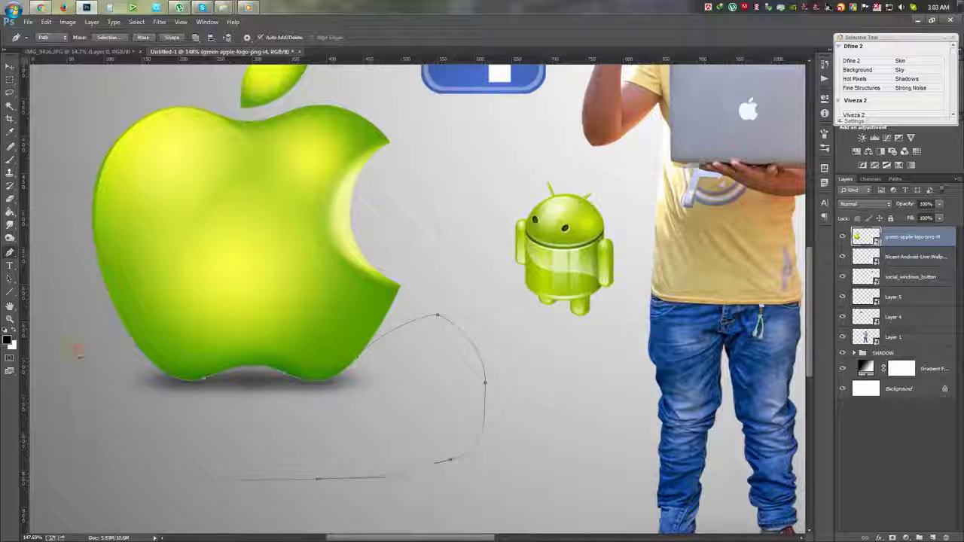
pyautogui.moveTo(136, 344); pyautogui.dragTo(138, 348)
pyautogui.hotkey('ctrl', 'Return')
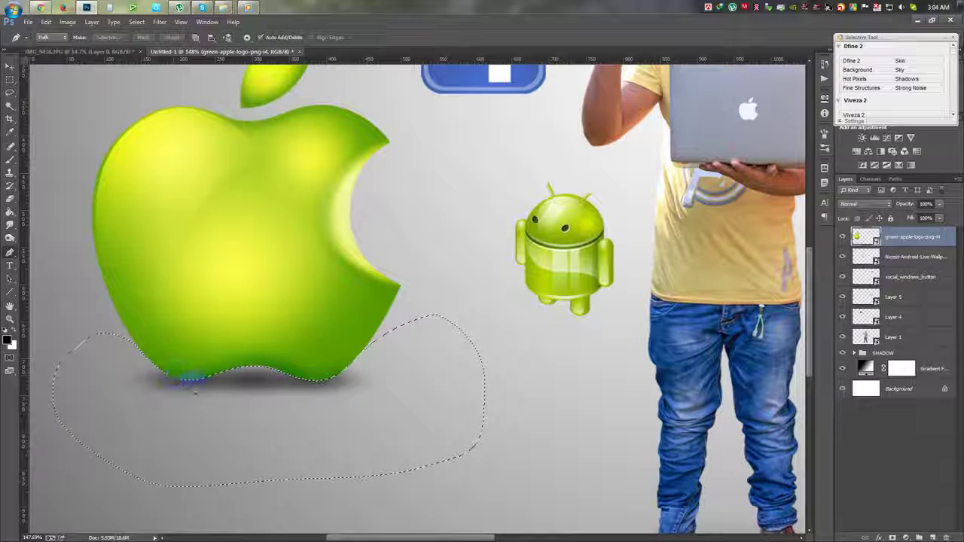
pyautogui.keyDown('alt'); pyautogui.click(892, 537); pyautogui.keyUp('alt')
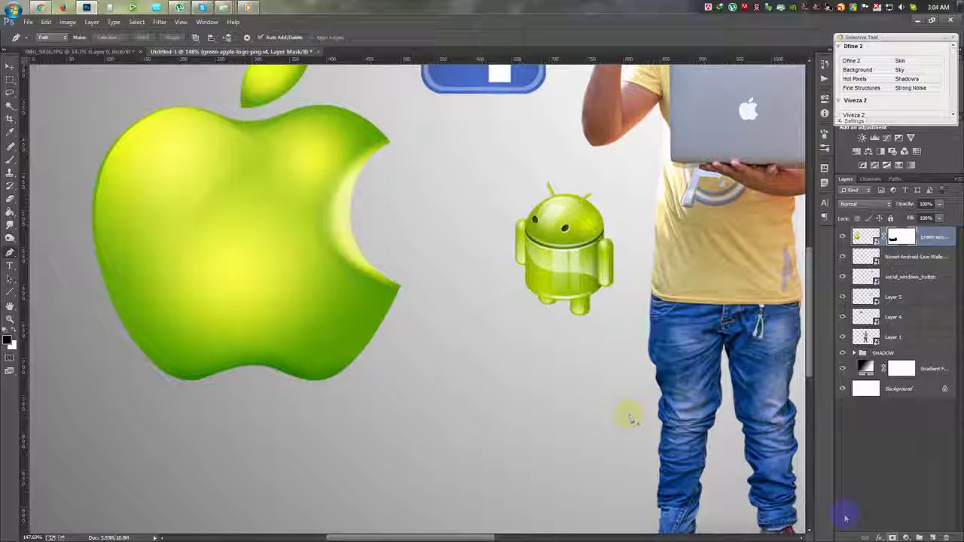
pyautogui.scroll(-3, 129, 205)
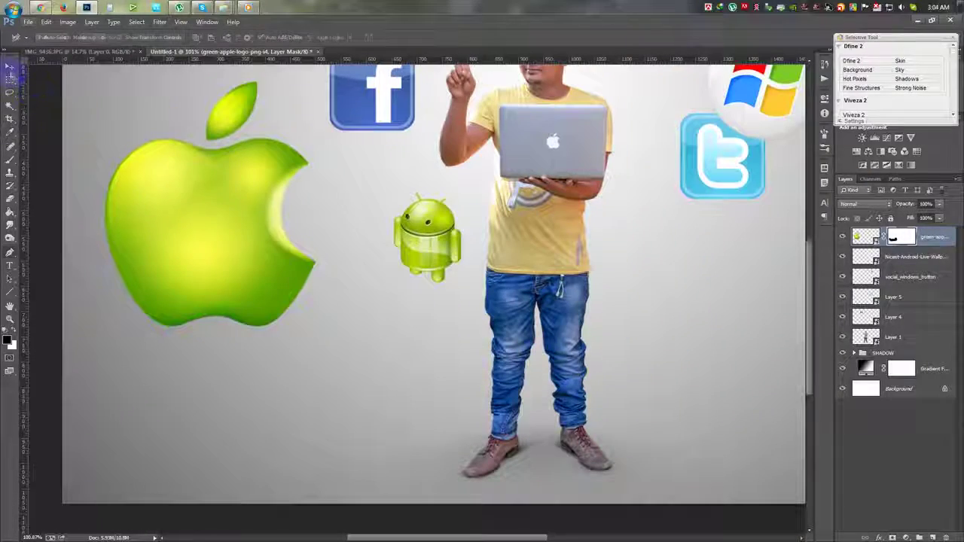
# - Move the green apple to the centre over the Android and add the pink music tone icon
pyautogui.press('v')
pyautogui.moveTo(233, 245); pyautogui.dragTo(471, 332)
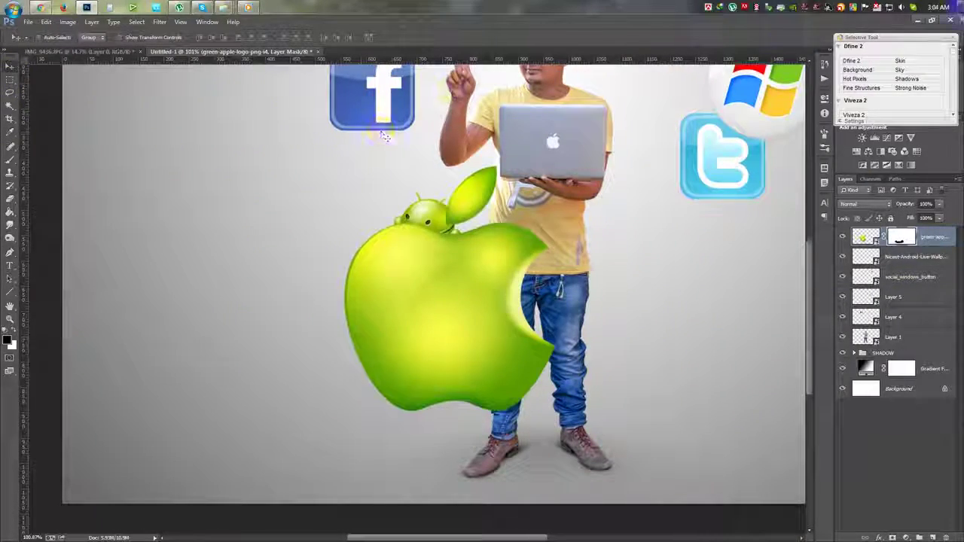
pyautogui.click(916, 21)
pyautogui.moveTo(56, 192)
pyautogui.mouseDown()
pyautogui.moveTo(427, 300)
pyautogui.moveTo(260, 162)
pyautogui.mouseUp()
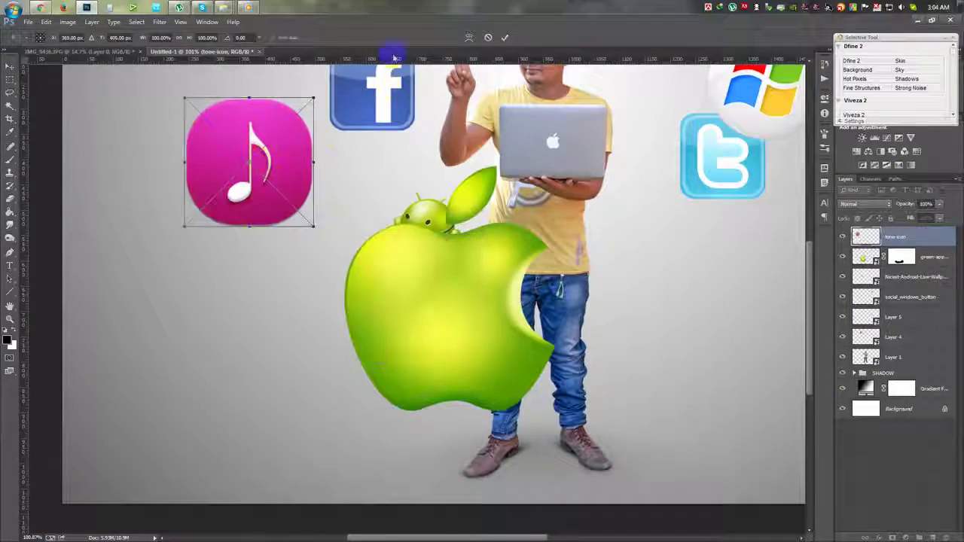
pyautogui.click(504, 40)
# - Add the blue music-note icon and the envelope message icon to the composition
pyautogui.click(916, 20)
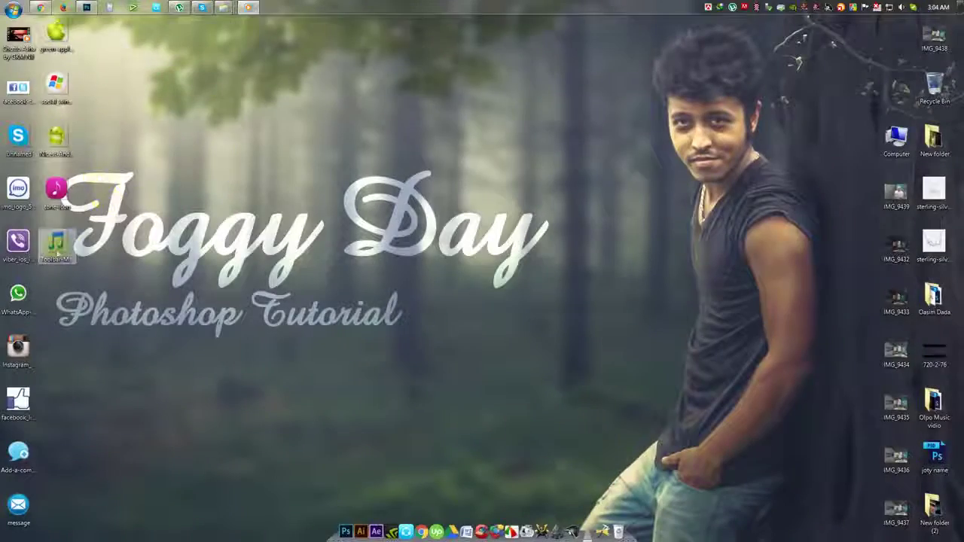
pyautogui.moveTo(57, 241); pyautogui.dragTo(291, 297)
pyautogui.moveTo(422, 309)
pyautogui.mouseDown()
pyautogui.moveTo(365, 321)
pyautogui.moveTo(431, 263)
pyautogui.mouseUp()
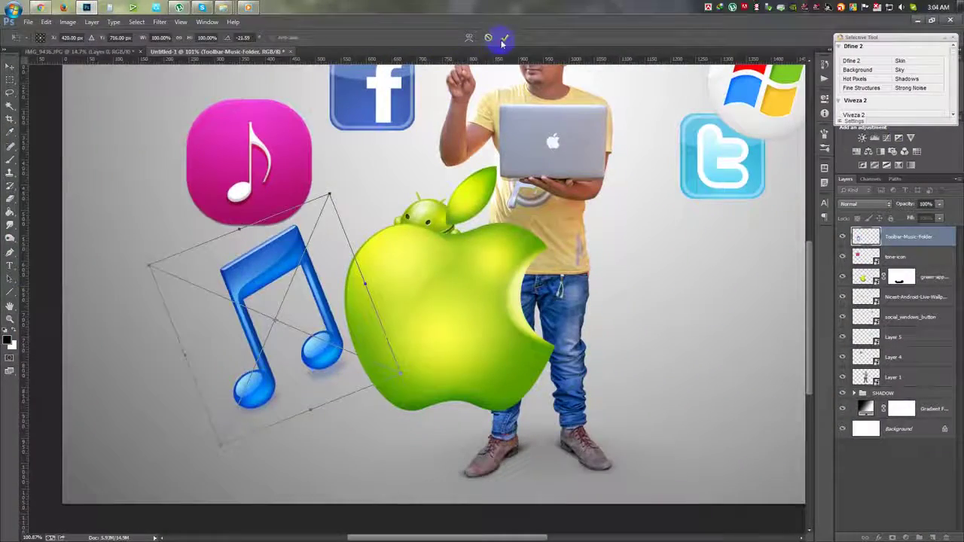
pyautogui.click(504, 39)
pyautogui.click(917, 20)
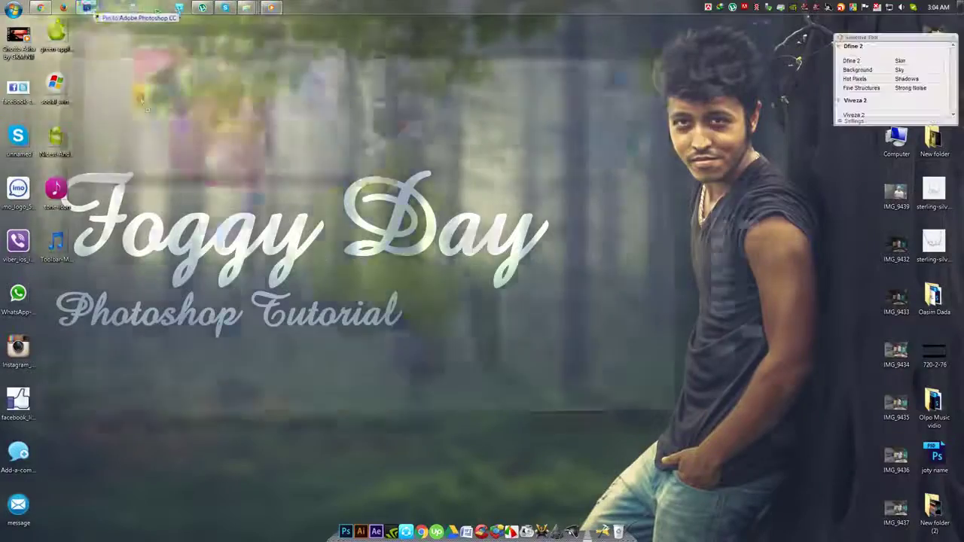
pyautogui.moveTo(54, 467); pyautogui.dragTo(416, 300)
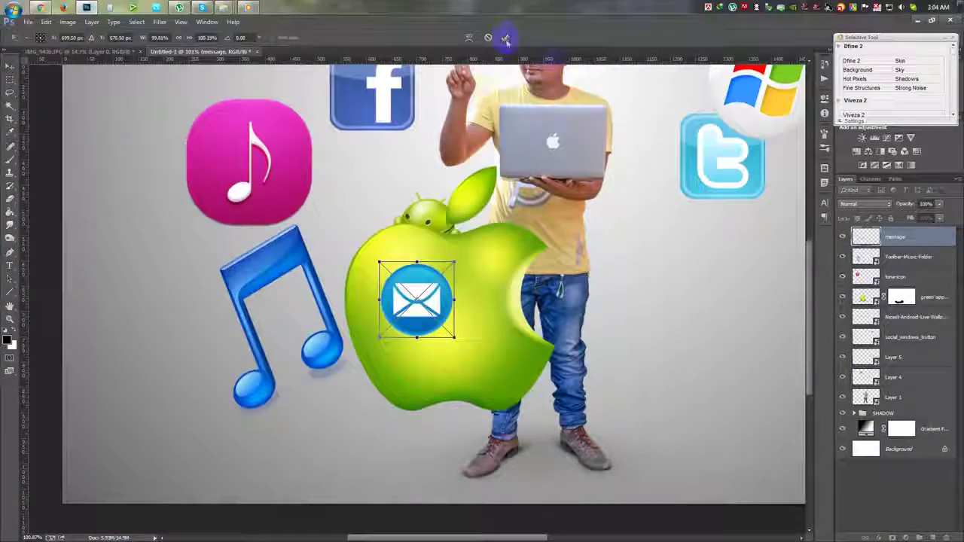
pyautogui.click(504, 39)
# - Add the comment bubble, Skype, imo, Viber, WhatsApp and Instagram icons
pyautogui.click(916, 21)
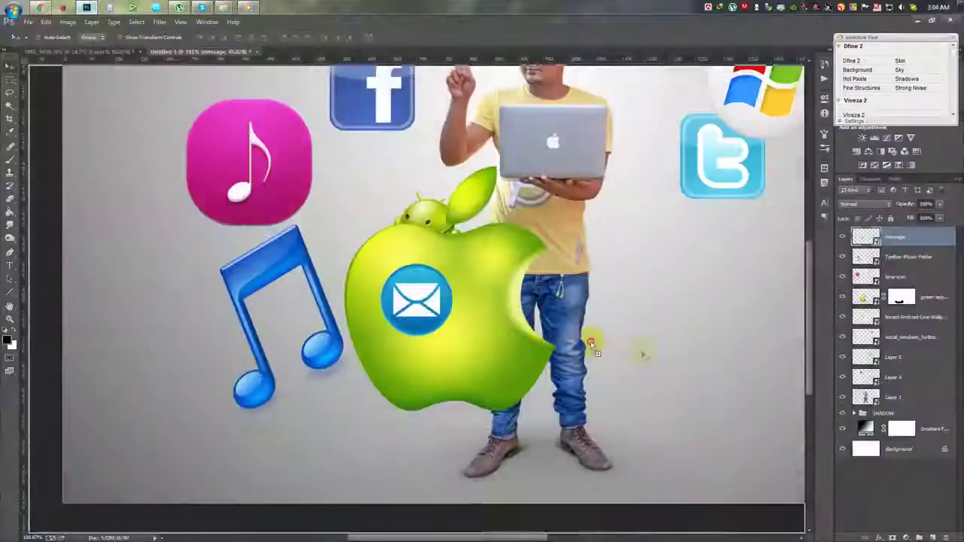
pyautogui.moveTo(89, 9); pyautogui.dragTo(591, 341)
pyautogui.click(505, 38)
pyautogui.click(916, 20)
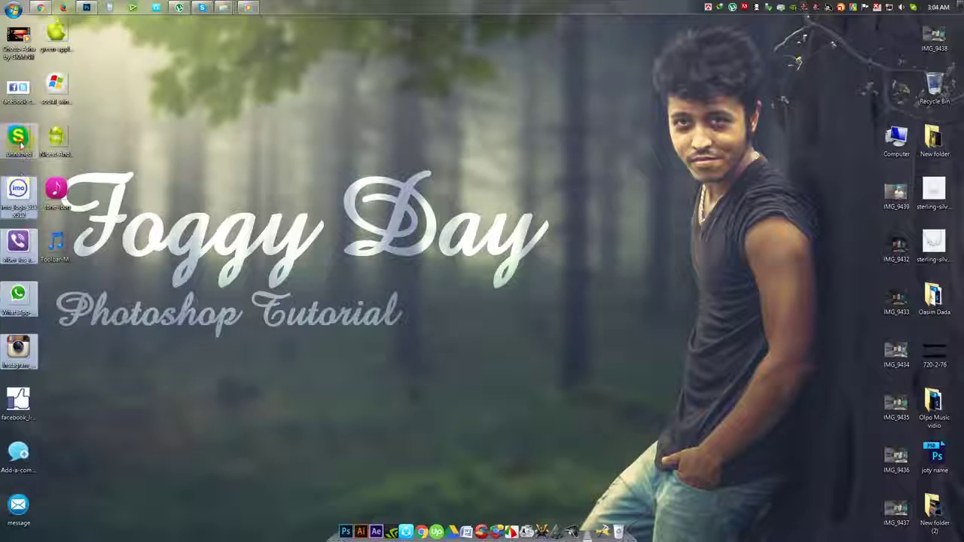
pyautogui.moveTo(19, 137); pyautogui.dragTo(400, 199)
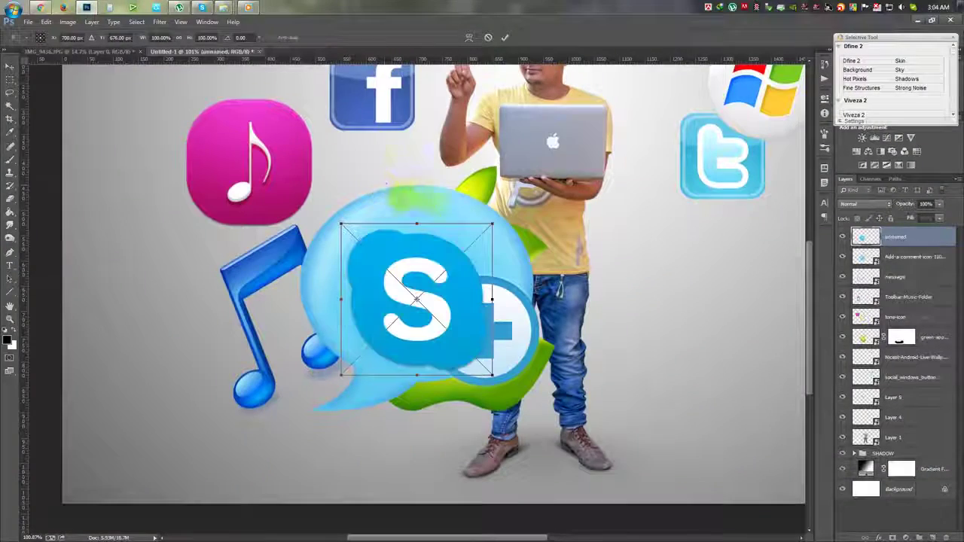
pyautogui.click(503, 38)
pyautogui.click(504, 37)
pyautogui.click(503, 37)
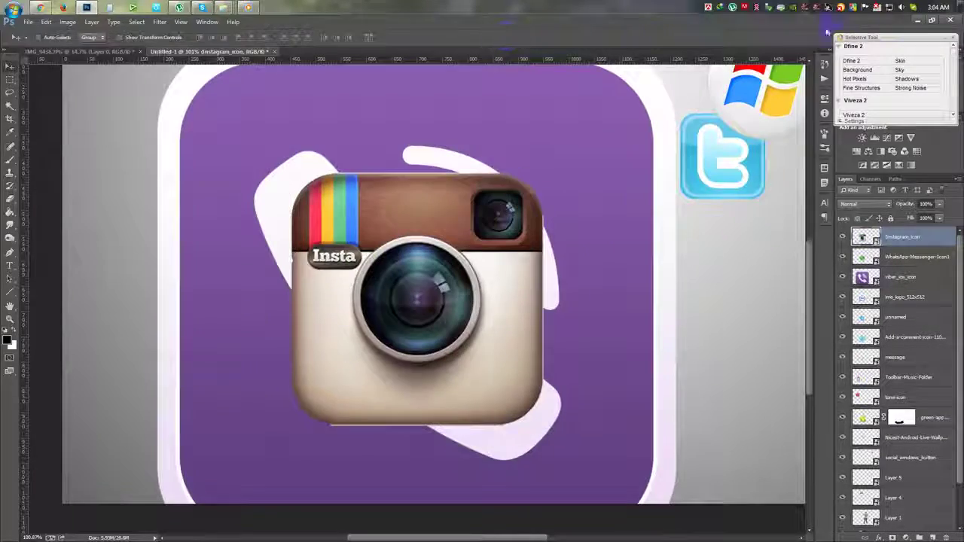
# - Open the facebook_like_button.png thumbs-up image
pyautogui.click(920, 23)
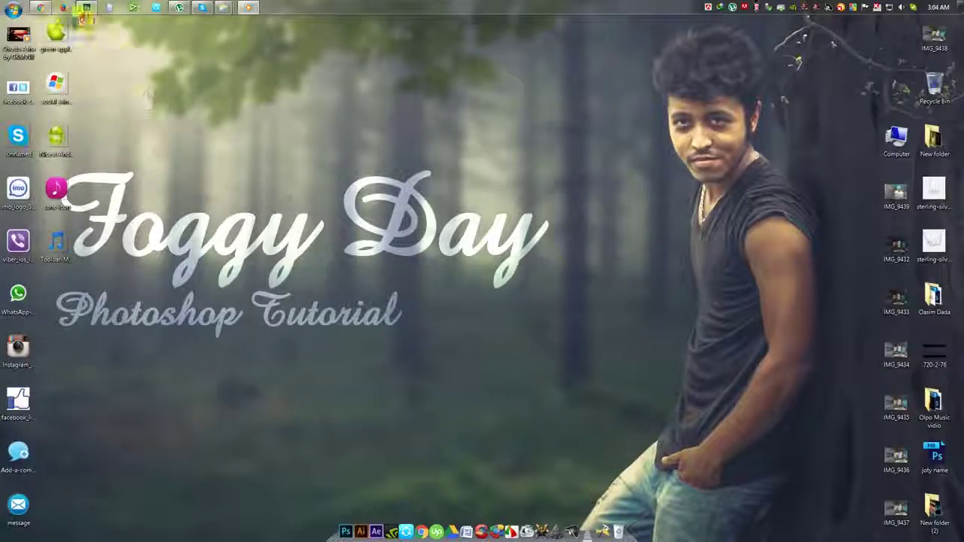
pyautogui.click(87, 13)
pyautogui.click(362, 50)
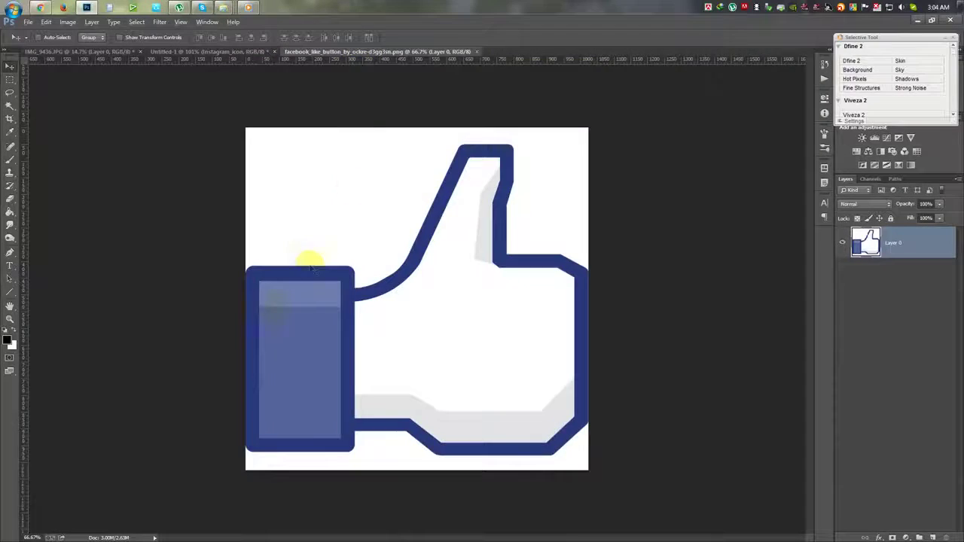
# - Magic Wand the white areas around the thumbs-up and mask them out
pyautogui.hotkey('ctrl', '0')
pyautogui.hotkey('ctrl', '-')
pyautogui.click(10, 106)
pyautogui.click(263, 172)
pyautogui.keyDown('shift'); pyautogui.click(512, 279); pyautogui.keyUp('shift')
pyautogui.keyDown('shift'); pyautogui.click(450, 465); pyautogui.keyUp('shift')
pyautogui.keyDown('alt'); pyautogui.click(892, 538); pyautogui.keyUp('alt')
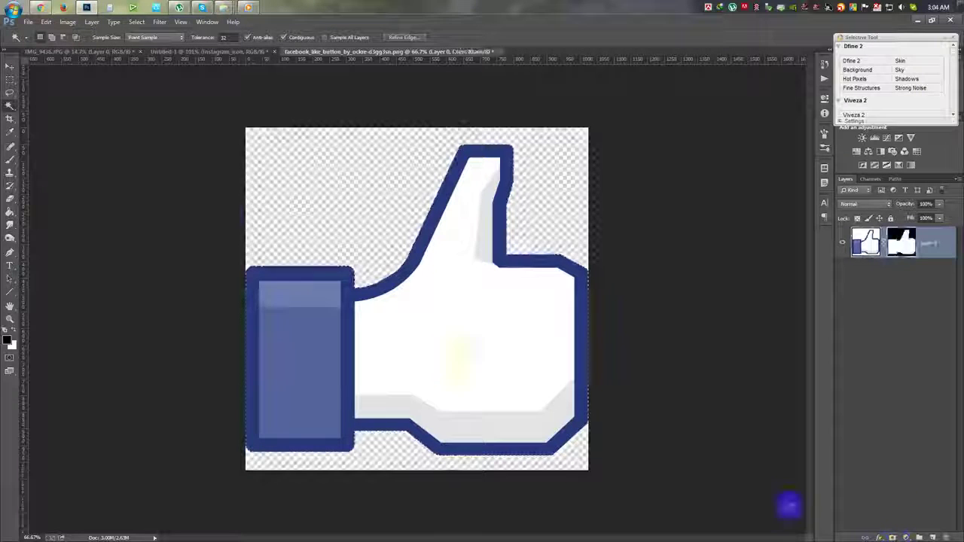
# - Apply the mask, drag the thumbs-up into Untitled-1, and close the source without saving
pyautogui.press('v')
pyautogui.rightClick(935, 244)
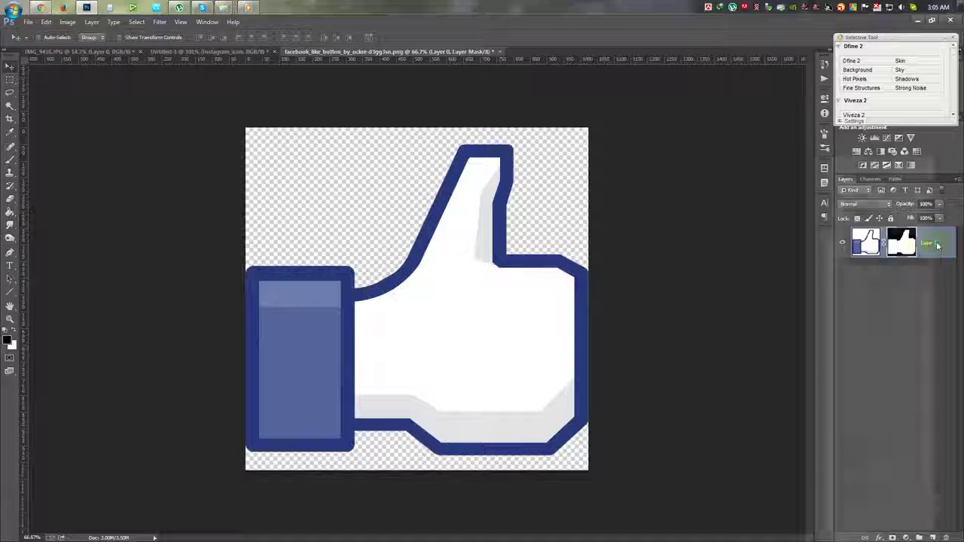
pyautogui.click(874, 253)
pyautogui.moveTo(452, 249)
pyautogui.mouseDown()
pyautogui.moveTo(224, 50)
pyautogui.moveTo(430, 75)
pyautogui.mouseUp()
pyautogui.click(461, 51)
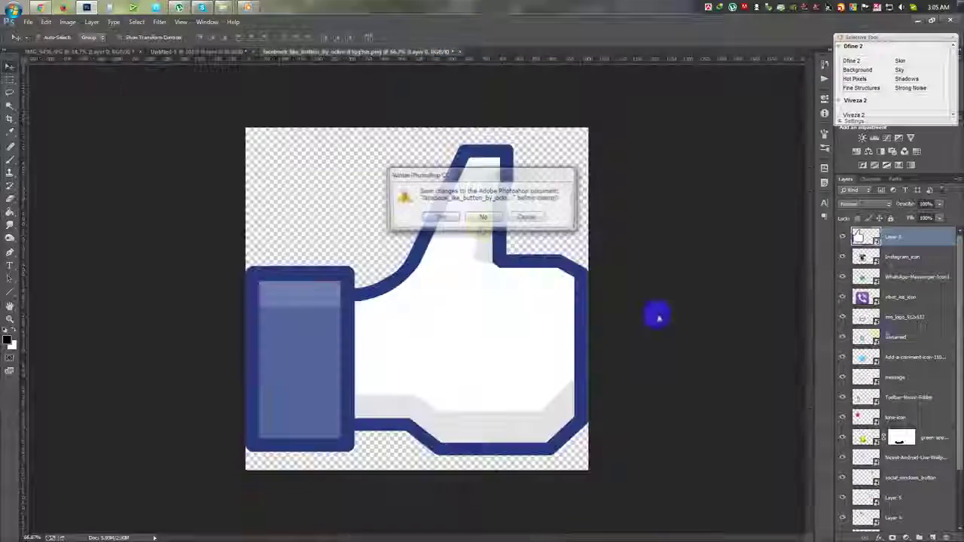
pyautogui.click(483, 217)
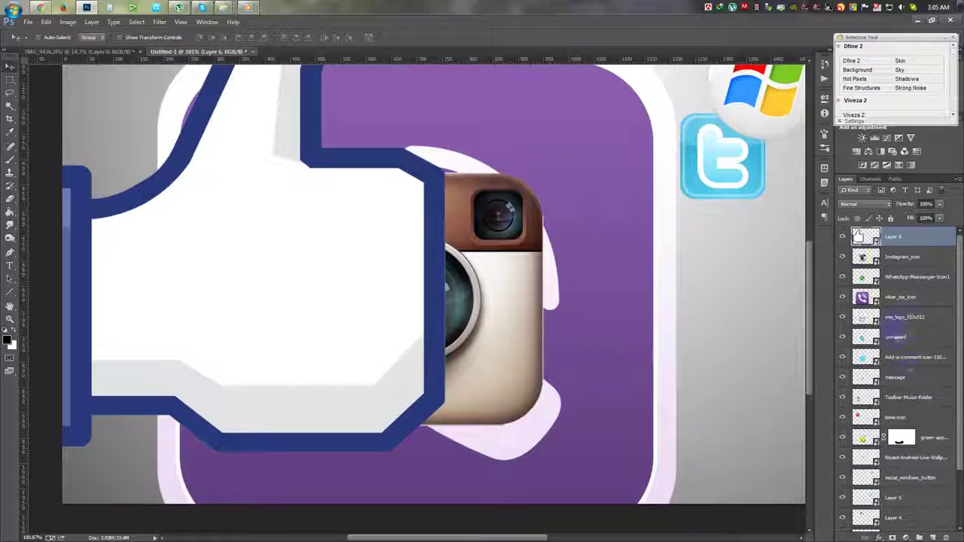
# - Hide the Twitter and Skype icon layers and select Layer 4 with the Facebook icon
pyautogui.moveTo(842, 458); pyautogui.dragTo(852, 490)
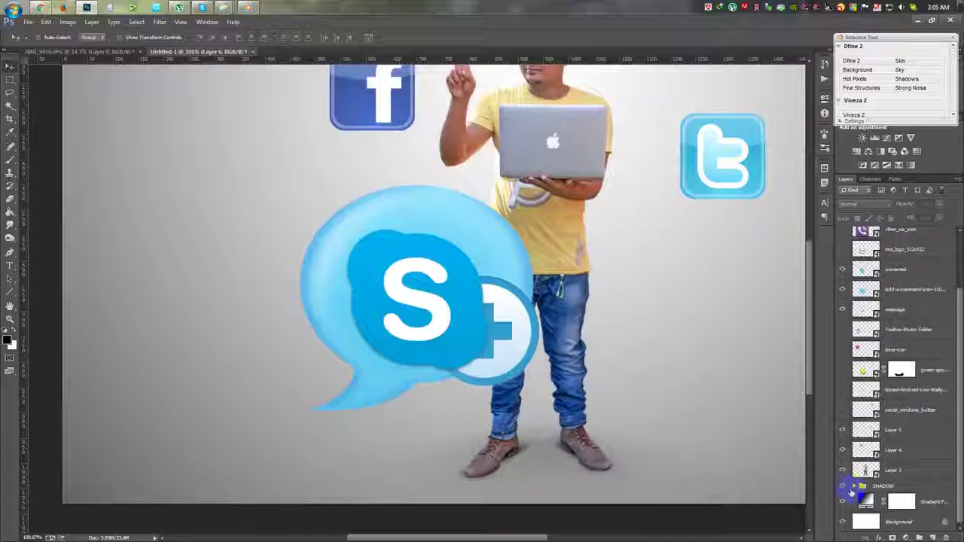
pyautogui.moveTo(843, 429)
pyautogui.mouseDown()
pyautogui.moveTo(845, 470)
pyautogui.moveTo(843, 451)
pyautogui.mouseUp()
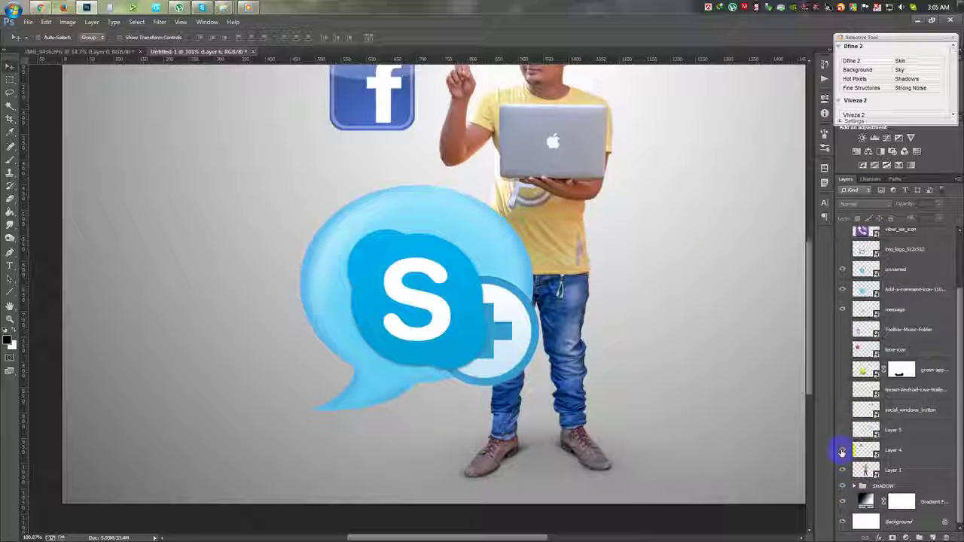
pyautogui.moveTo(843, 269); pyautogui.dragTo(843, 309)
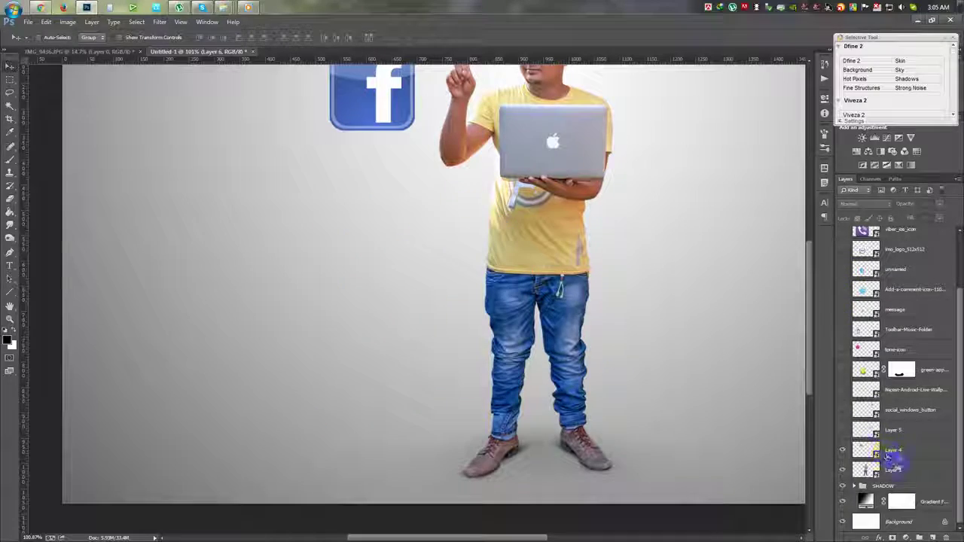
pyautogui.click(897, 449)
pyautogui.scroll(-2, 384, 292)
pyautogui.scroll(2, 384, 284)
pyautogui.scroll(2, 383, 279)
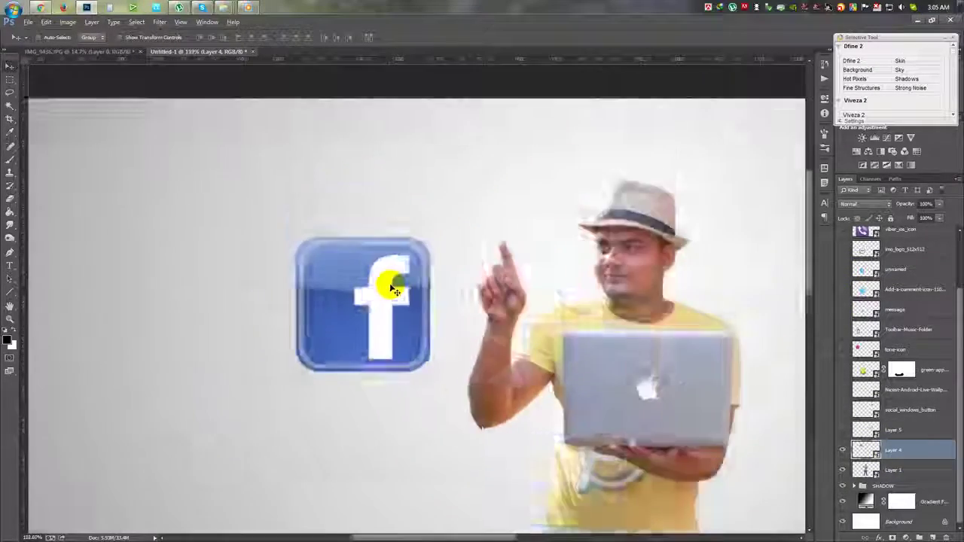
pyautogui.scroll(2, 390, 282)
# - Scale the Facebook icon to 25%, rotate it -32°, and set it on the fingertip
pyautogui.hotkey('ctrl', 't')
pyautogui.moveTo(455, 348)
pyautogui.mouseDown()
pyautogui.moveTo(490, 344)
pyautogui.moveTo(471, 351)
pyautogui.moveTo(474, 339)
pyautogui.moveTo(410, 337)
pyautogui.moveTo(523, 214)
pyautogui.moveTo(570, 203)
pyautogui.moveTo(559, 199)
pyautogui.moveTo(592, 209)
pyautogui.moveTo(558, 199)
pyautogui.moveTo(555, 215)
pyautogui.mouseUp()
pyautogui.scroll(3, 556, 218)
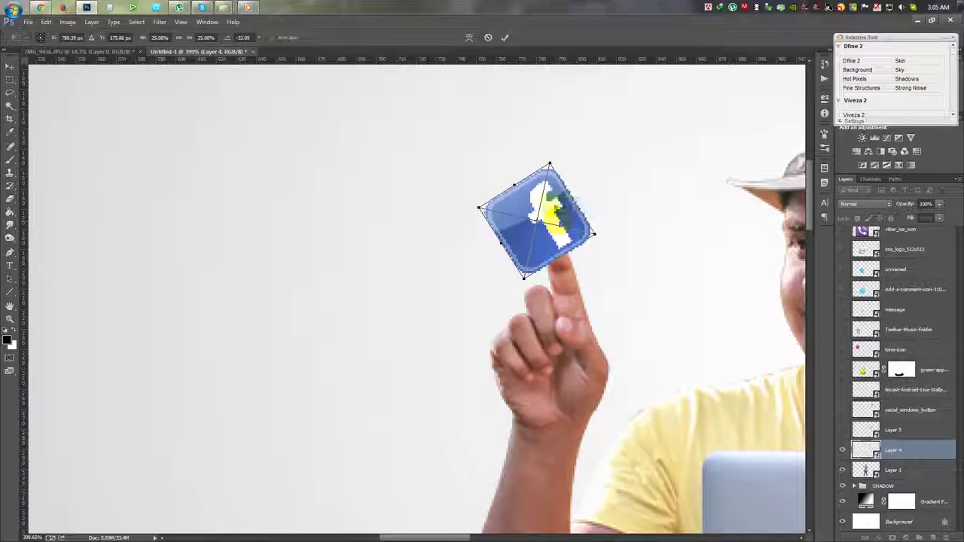
pyautogui.click(505, 37)
pyautogui.hscroll(5, 607, 168)
pyautogui.moveTo(435, 248); pyautogui.dragTo(420, 234)
# - Open the HELP FILE folder on the WORK (E:) drive and scroll its thumbnails
pyautogui.moveTo(224, 8)
pyautogui.click(371, 68)
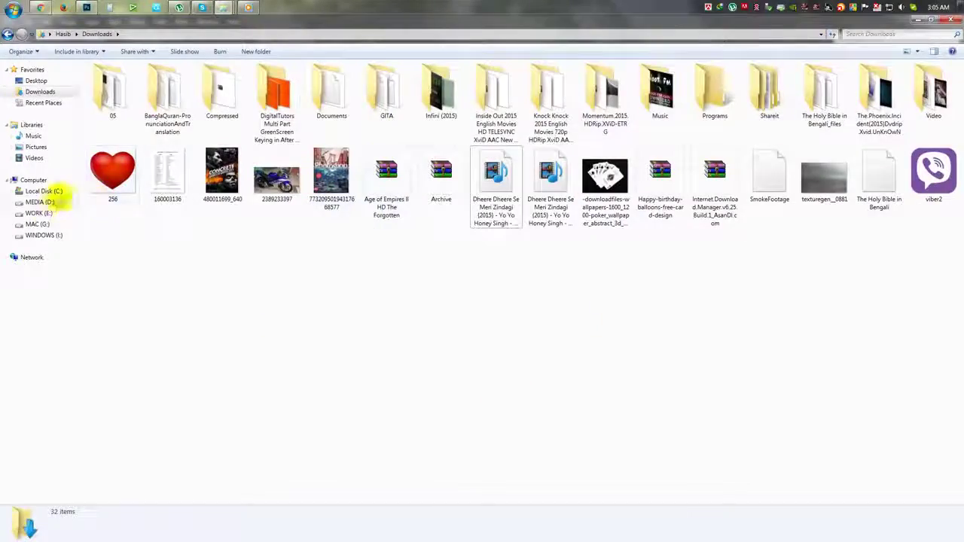
pyautogui.click(38, 214)
pyautogui.doubleClick(276, 91)
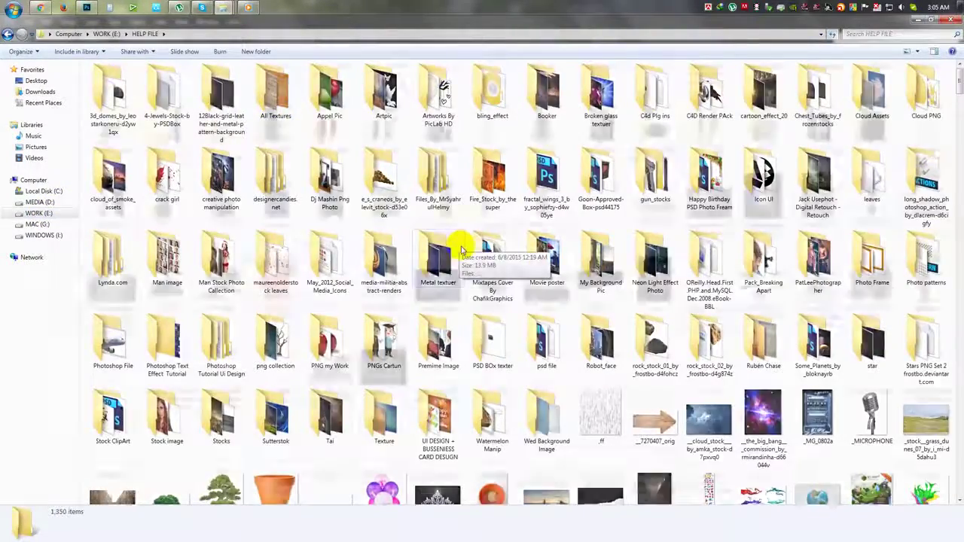
pyautogui.scroll(-10, 460, 247)
pyautogui.scroll(-3, 460, 249)
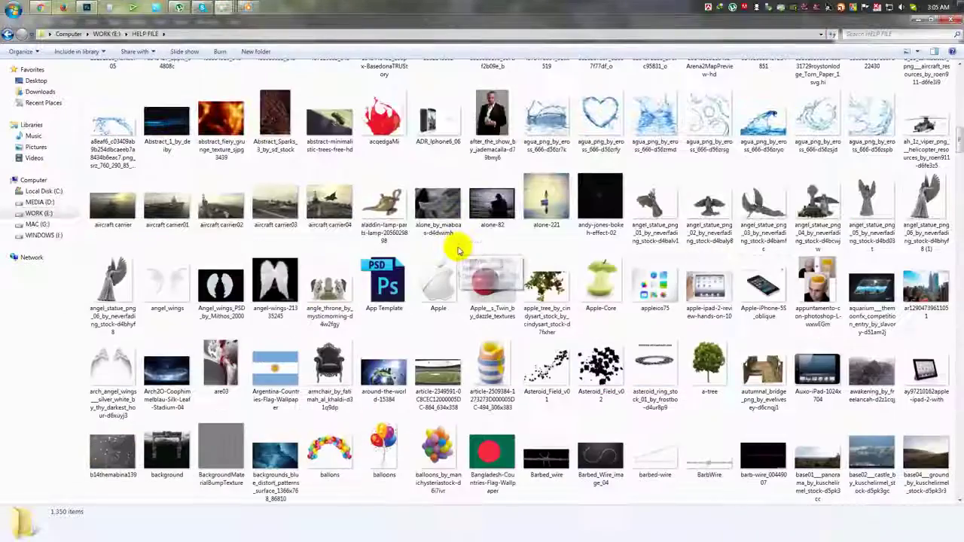
pyautogui.scroll(-3, 457, 251)
pyautogui.scroll(-2, 456, 251)
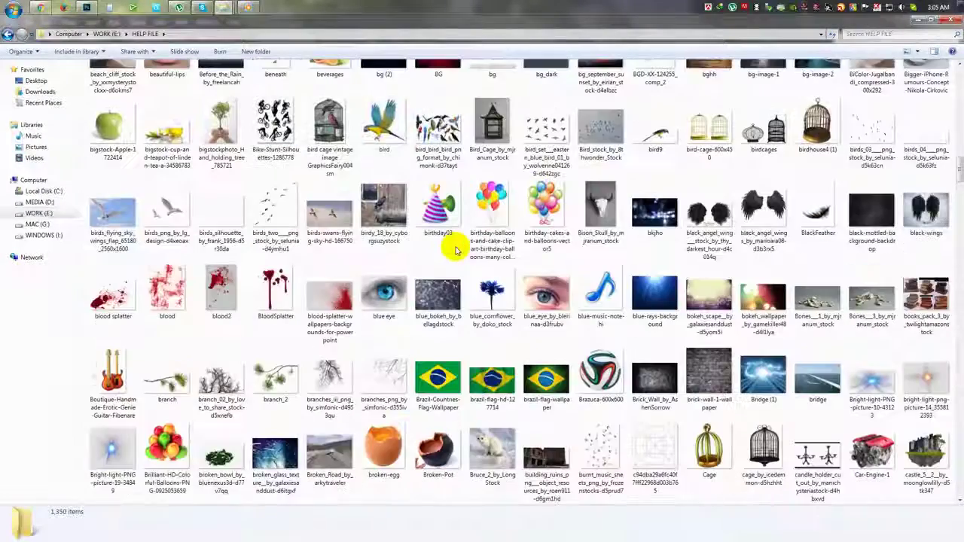
# - Step through and scroll the HELP FILE images looking for a glow image
pyautogui.press('b')
pyautogui.press('b')
pyautogui.press('b')
pyautogui.press('b')
pyautogui.press('b')
pyautogui.press('b')
pyautogui.press('b')
pyautogui.press('b')
pyautogui.press('b')
pyautogui.press('b')
pyautogui.press('Right')
pyautogui.press('Right')
pyautogui.press('Right')
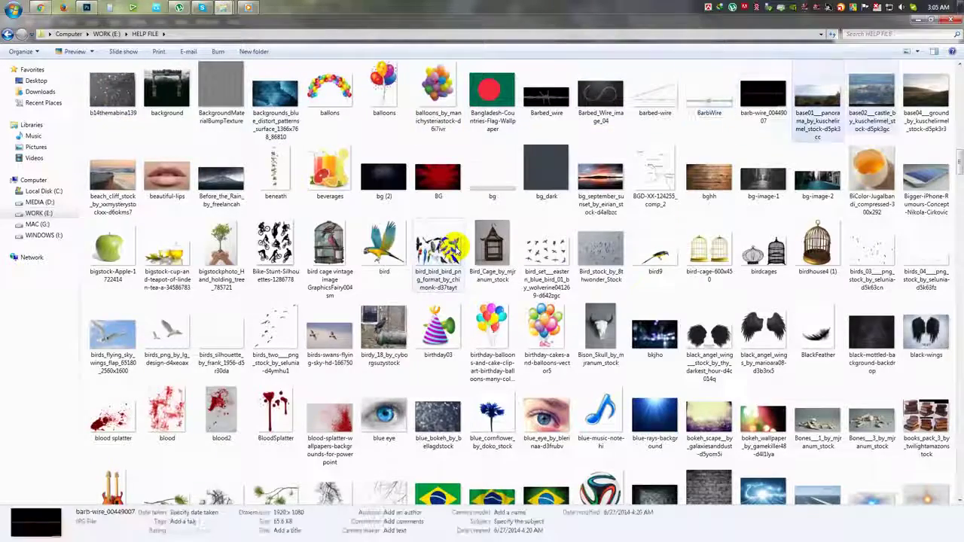
pyautogui.press('Right')
pyautogui.press('Right')
pyautogui.scroll(-2, 455, 249)
pyautogui.scroll(-3, 455, 248)
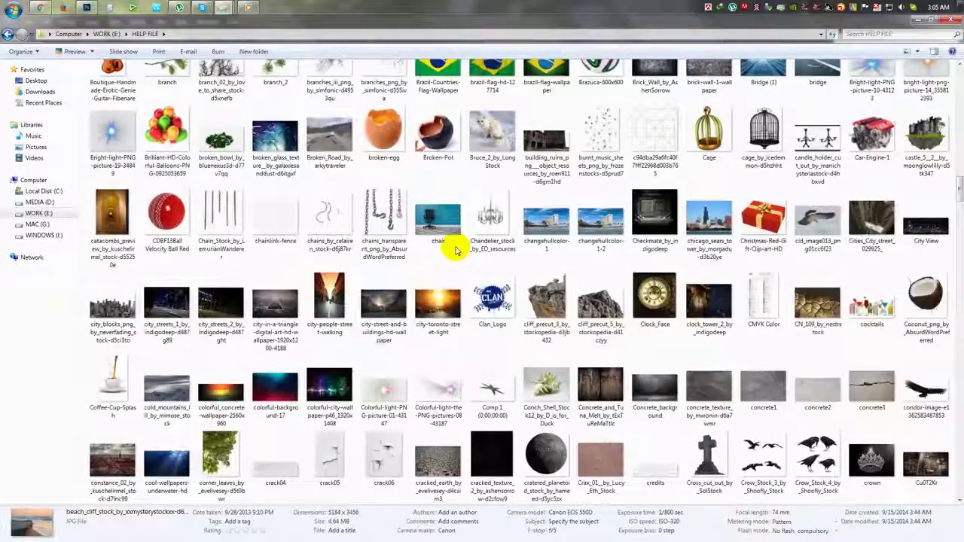
pyautogui.scroll(-3, 455, 249)
pyautogui.scroll(-3, 455, 249)
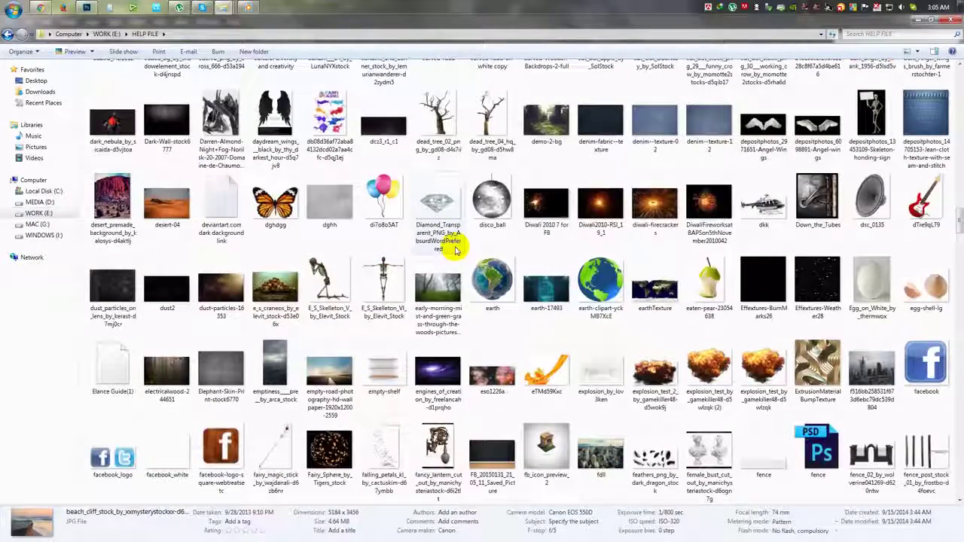
pyautogui.scroll(-3, 455, 250)
pyautogui.scroll(-3, 455, 250)
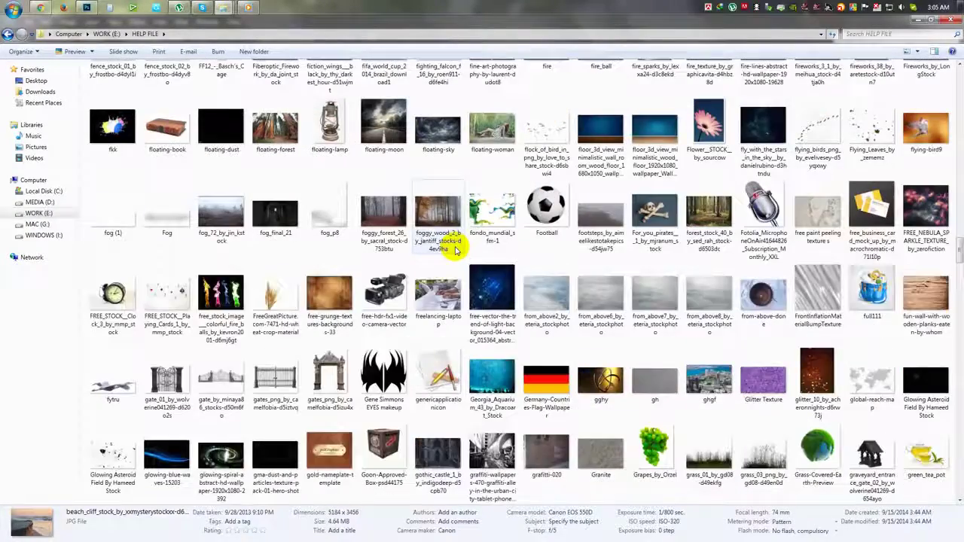
pyautogui.scroll(-3, 455, 250)
pyautogui.scroll(-3, 456, 250)
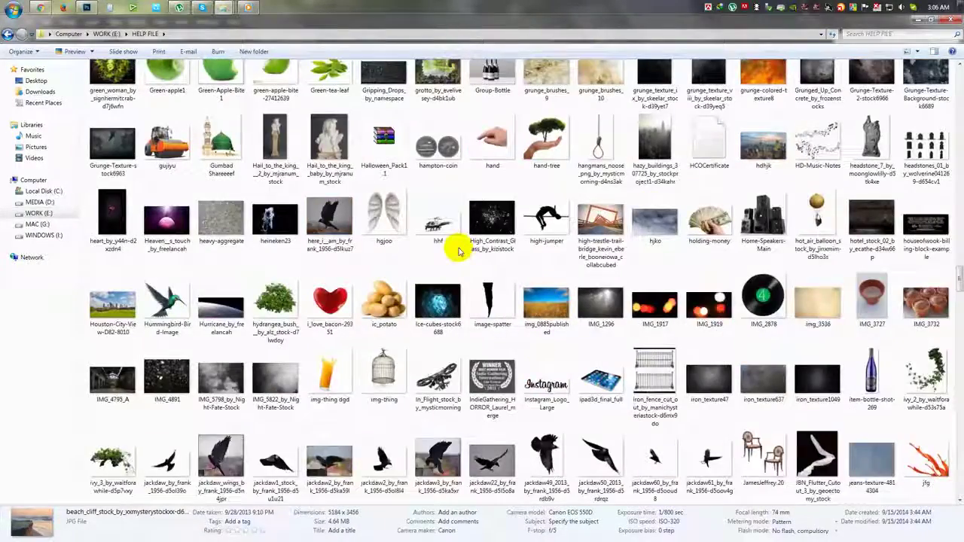
pyautogui.scroll(-3, 457, 251)
# - Place the glow image at about 11% behind the Facebook icon
pyautogui.moveTo(599, 282)
pyautogui.mouseDown()
pyautogui.moveTo(88, 8)
pyautogui.moveTo(358, 253)
pyautogui.mouseUp()
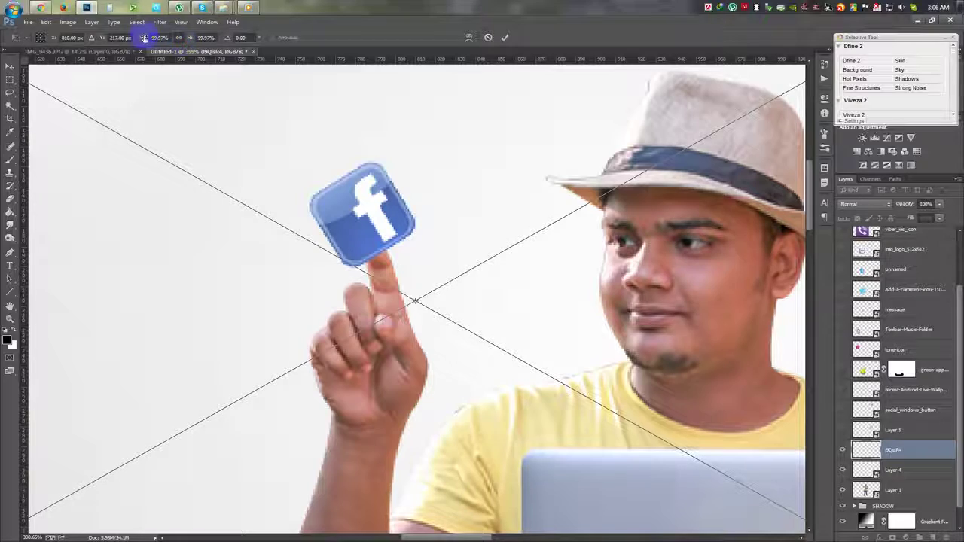
pyautogui.moveTo(346, 241); pyautogui.dragTo(276, 151)
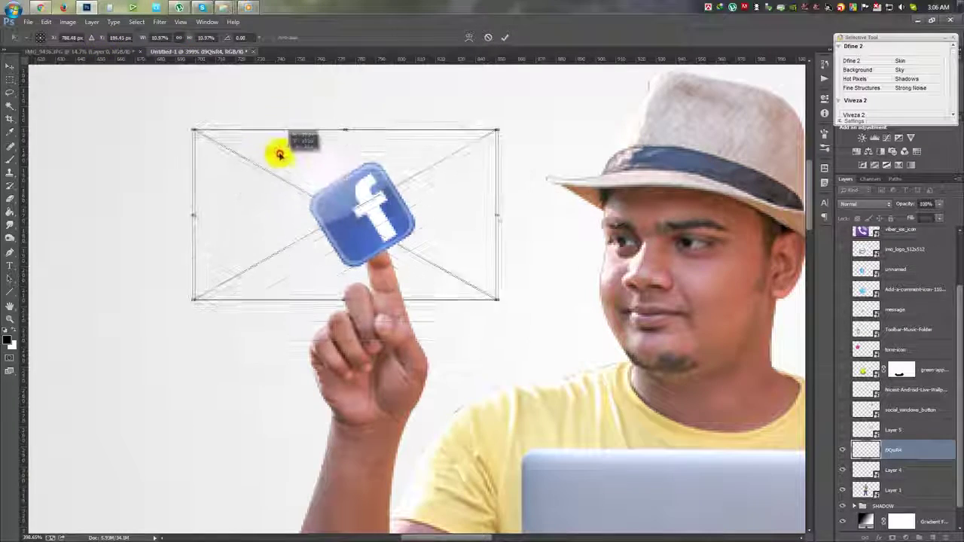
pyautogui.click(503, 38)
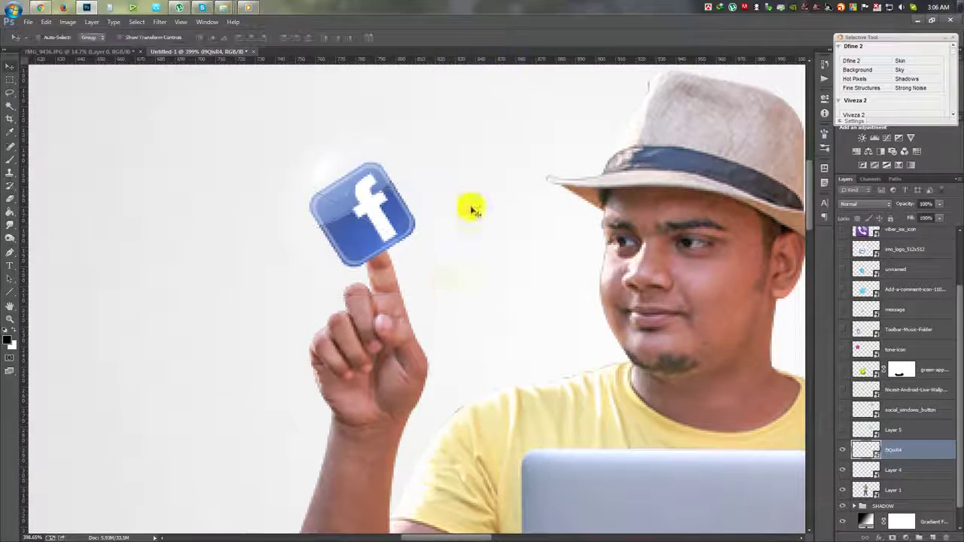
pyautogui.scroll(-1, 452, 264)
pyautogui.scroll(2, 441, 288)
pyautogui.moveTo(437, 286); pyautogui.dragTo(430, 279)
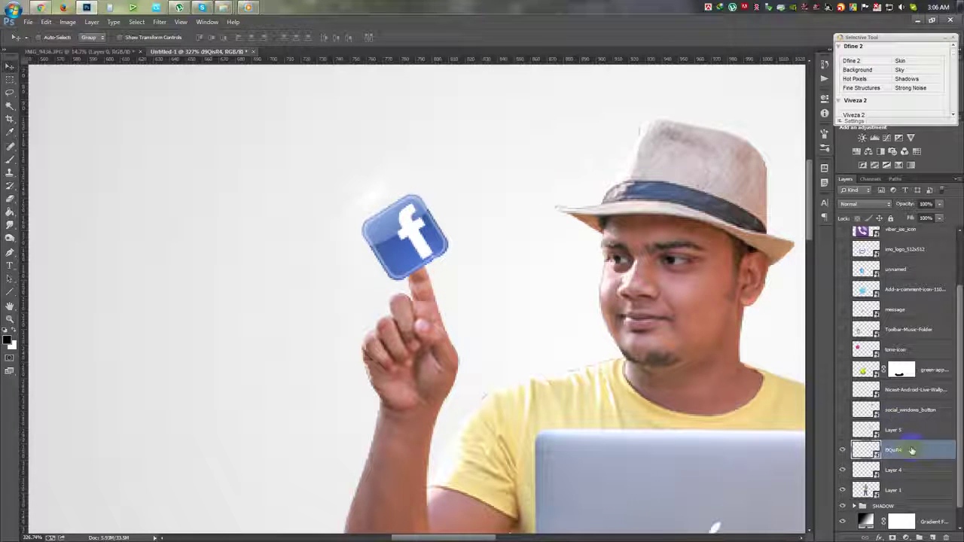
# - Duplicate the glow layer and convert the copy to a smart object
pyautogui.hotkey('ctrl', 'j')
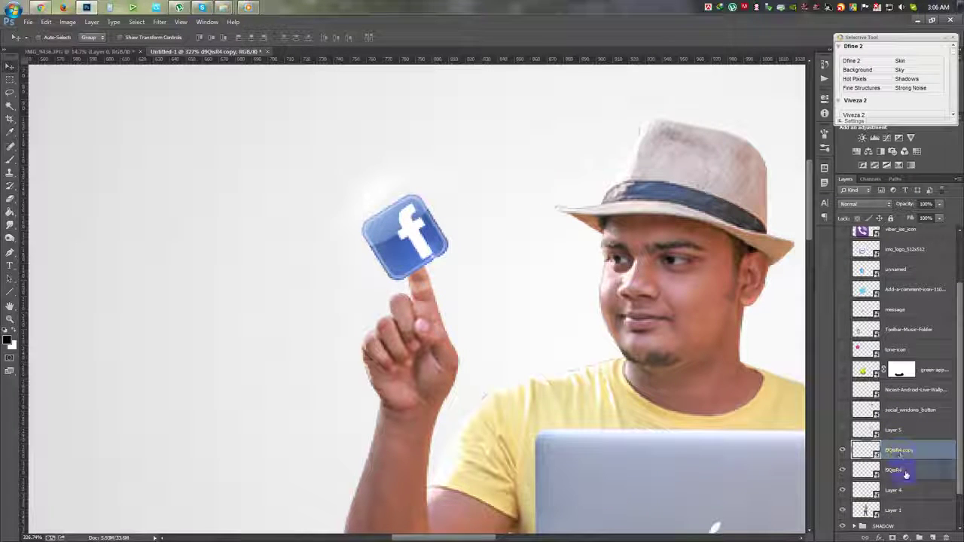
pyautogui.scroll(-1, 907, 474)
pyautogui.rightClick(897, 450)
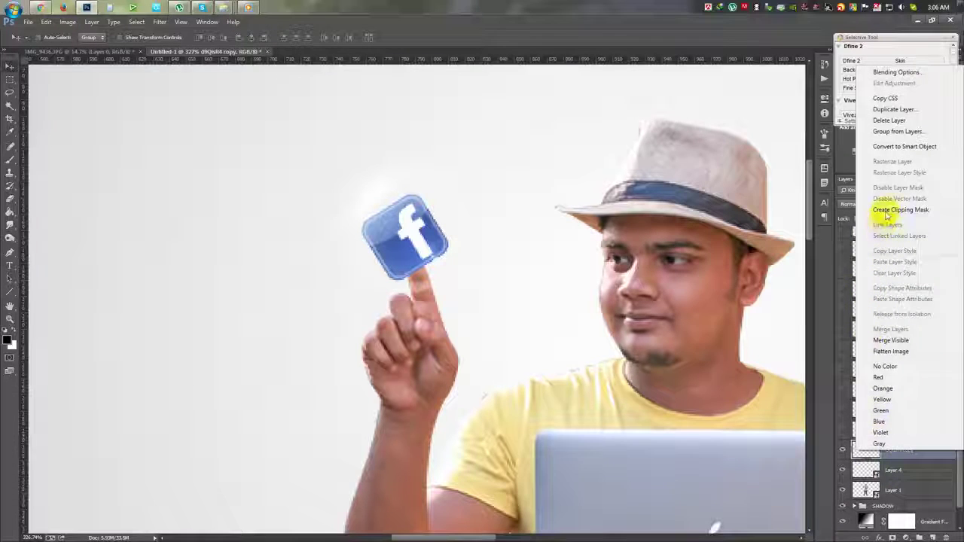
pyautogui.click(895, 148)
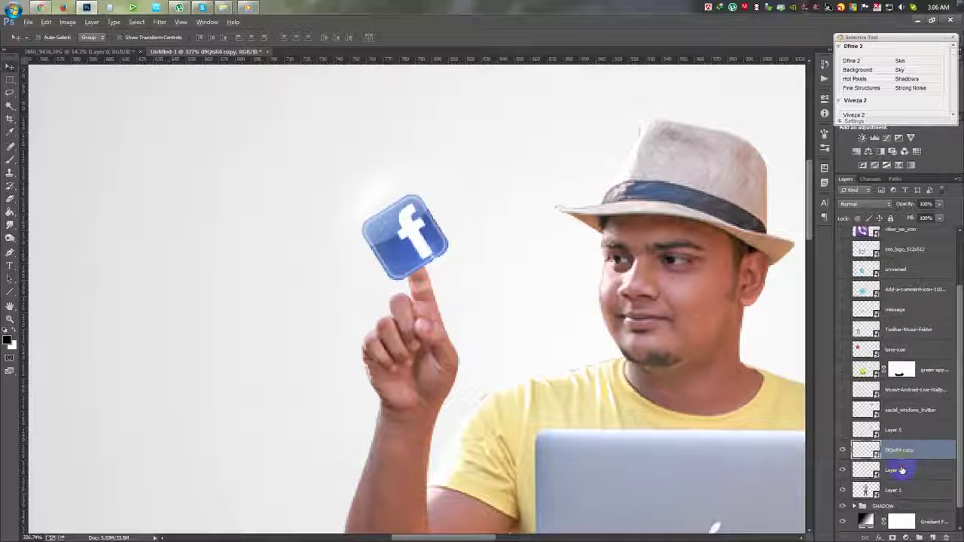
# - Group the glow with the Facebook icon layer and name the group FB
pyautogui.click(902, 470)
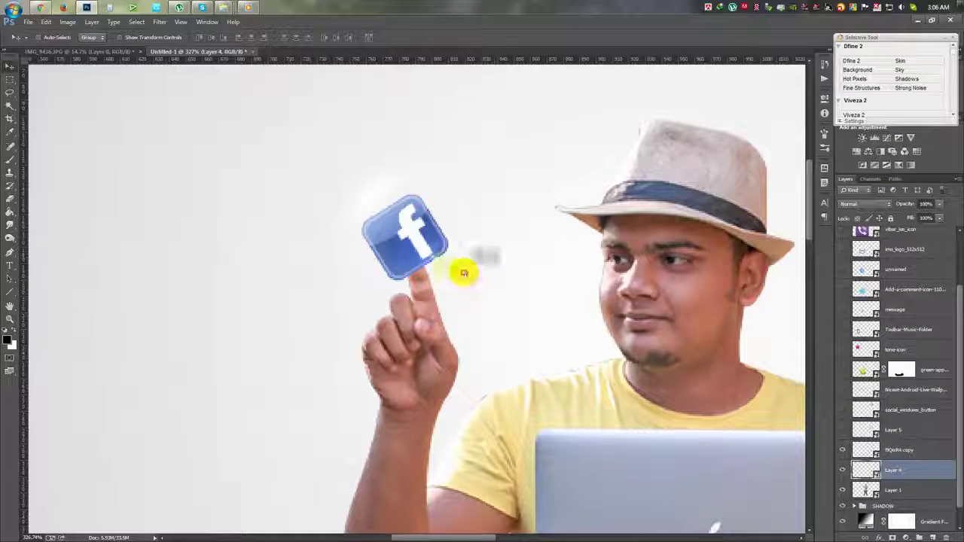
pyautogui.hotkey('ctrl', 'g')
pyautogui.doubleClick(883, 455)
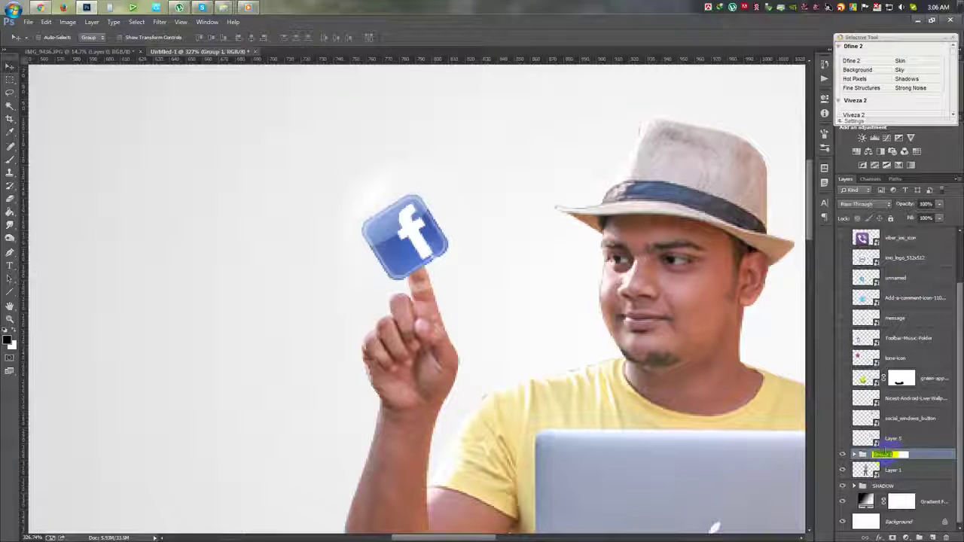
pyautogui.click(843, 455)
pyautogui.click(914, 471)
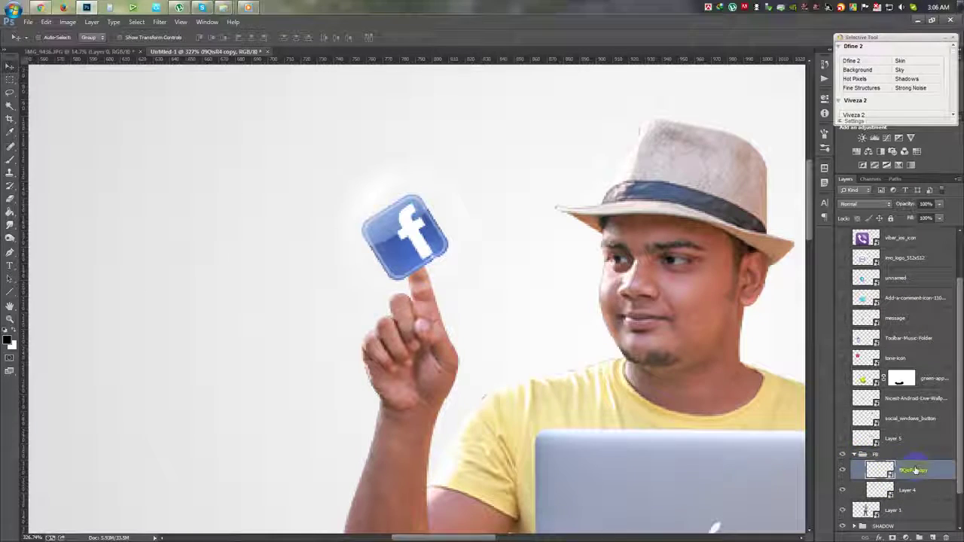
pyautogui.scroll(-2, 735, 431)
pyautogui.scroll(-2, 551, 340)
pyautogui.scroll(-2, 592, 392)
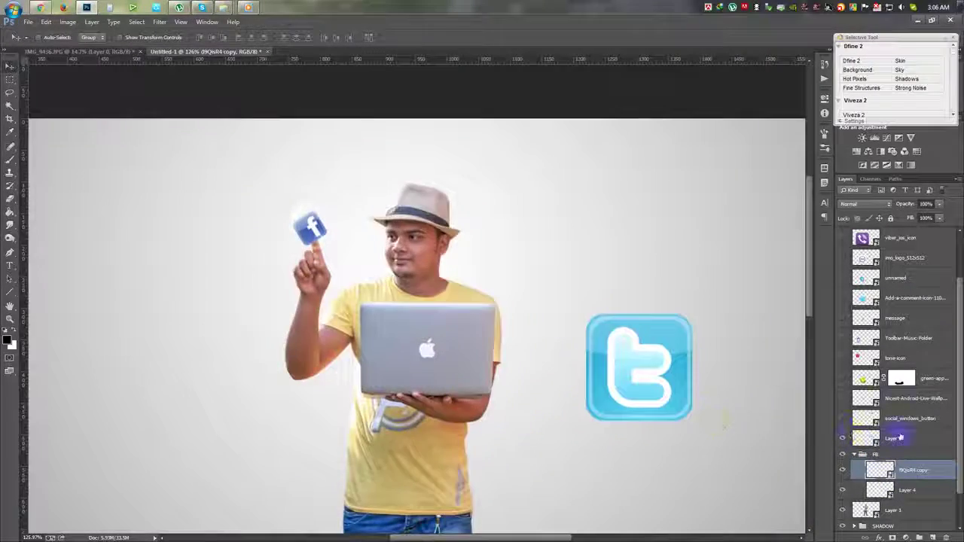
# - Rotate and shrink the Twitter icon on Layer 5 beside the man's head
pyautogui.click(897, 439)
pyautogui.hotkey('ctrl', 't')
pyautogui.moveTo(666, 381)
pyautogui.mouseDown()
pyautogui.moveTo(671, 441)
pyautogui.moveTo(704, 387)
pyautogui.moveTo(648, 380)
pyautogui.moveTo(676, 381)
pyautogui.moveTo(523, 274)
pyautogui.mouseUp()
pyautogui.press('Return')
pyautogui.scroll(3, 523, 274)
pyautogui.scroll(1, 536, 281)
# - Copy the glow behind the Twitter icon, resize it to fit, and group them
pyautogui.click(908, 471)
pyautogui.moveTo(908, 477)
pyautogui.mouseDown()
pyautogui.moveTo(874, 436)
pyautogui.moveTo(489, 249)
pyautogui.mouseUp()
pyautogui.scroll(2, 488, 249)
pyautogui.hotkey('ctrl', 't')
pyautogui.moveTo(496, 295)
pyautogui.mouseDown()
pyautogui.moveTo(472, 287)
pyautogui.moveTo(506, 303)
pyautogui.mouseUp()
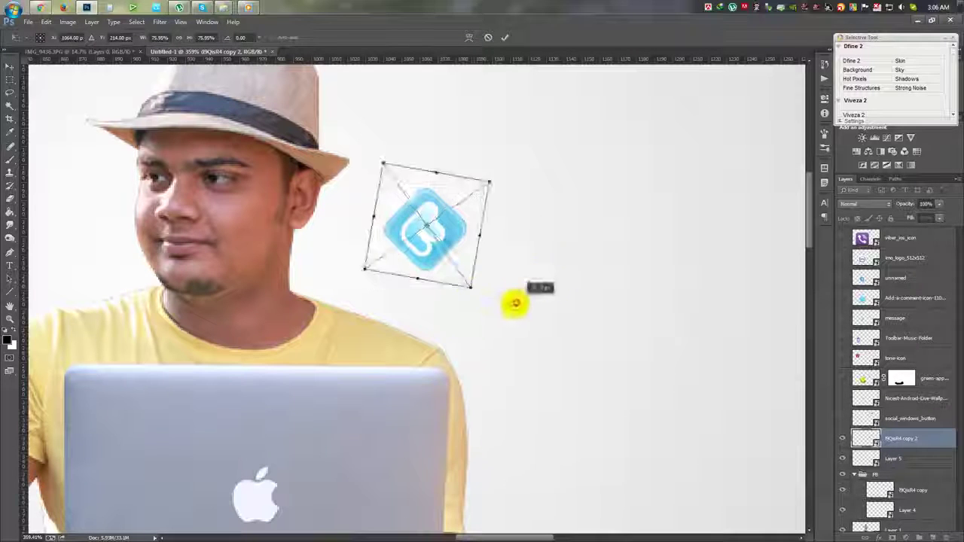
pyautogui.press('Return')
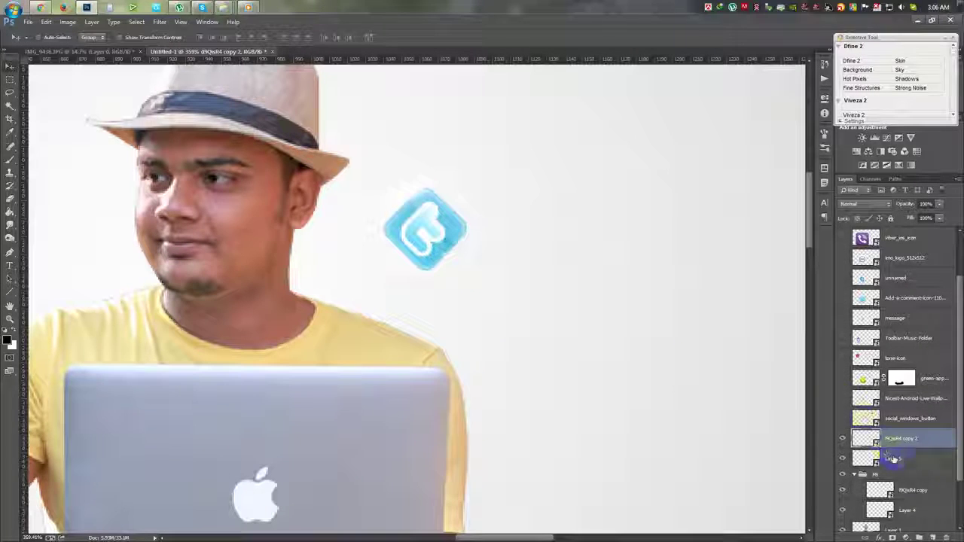
pyautogui.keyDown('shift'); pyautogui.click(893, 460); pyautogui.keyUp('shift')
pyautogui.hotkey('ctrl', 'g')
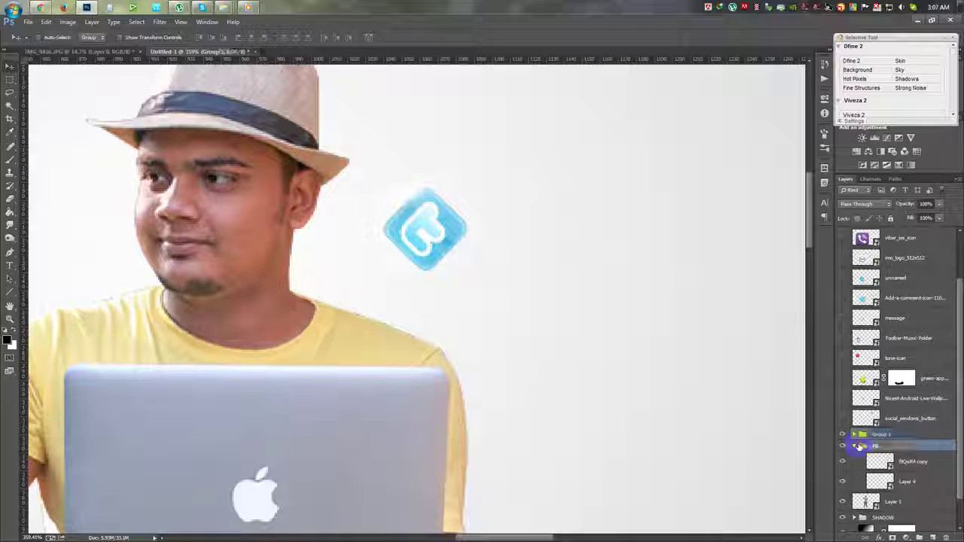
# - Rotate and shrink the Windows logo, then move it beside the man's waist
pyautogui.click(891, 420)
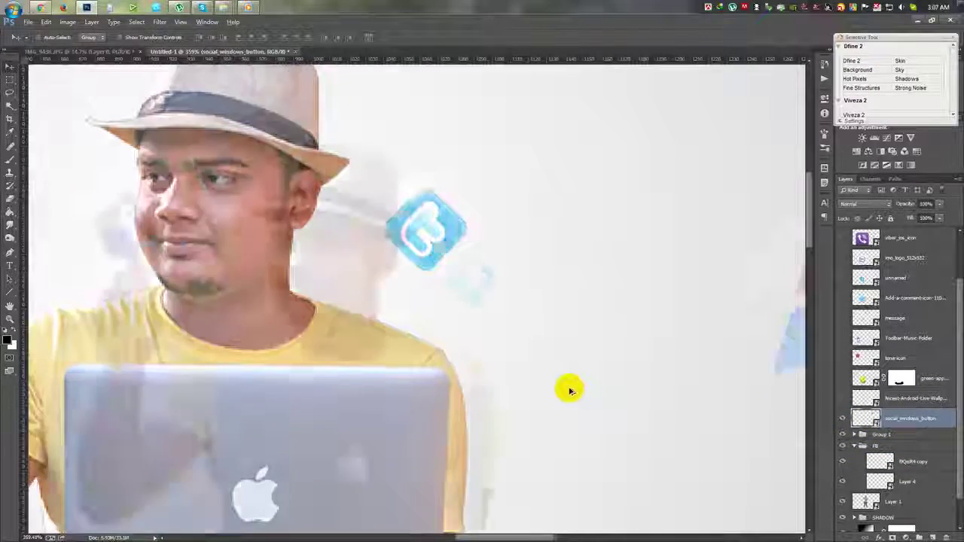
pyautogui.hotkey('ctrl', '0')
pyautogui.scroll(5, 555, 246)
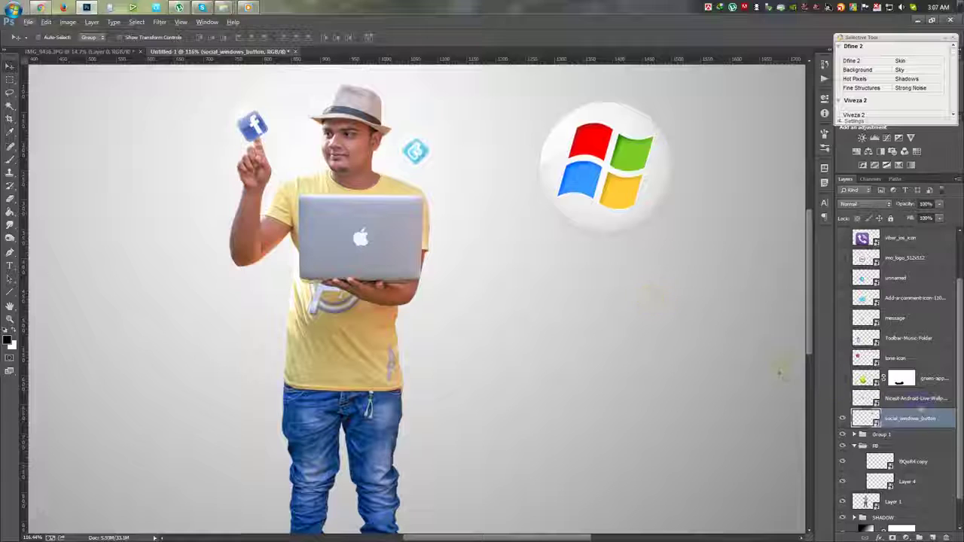
pyautogui.hotkey('ctrl', 't')
pyautogui.moveTo(640, 295)
pyautogui.mouseDown()
pyautogui.moveTo(695, 243)
pyautogui.moveTo(691, 209)
pyautogui.moveTo(628, 177)
pyautogui.mouseUp()
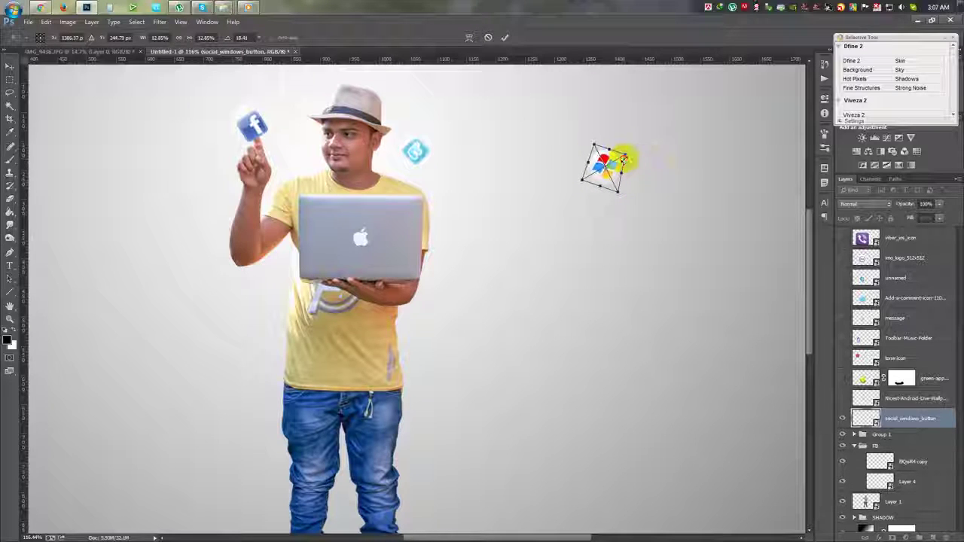
pyautogui.moveTo(624, 166)
pyautogui.mouseDown()
pyautogui.moveTo(629, 194)
pyautogui.moveTo(623, 180)
pyautogui.mouseUp()
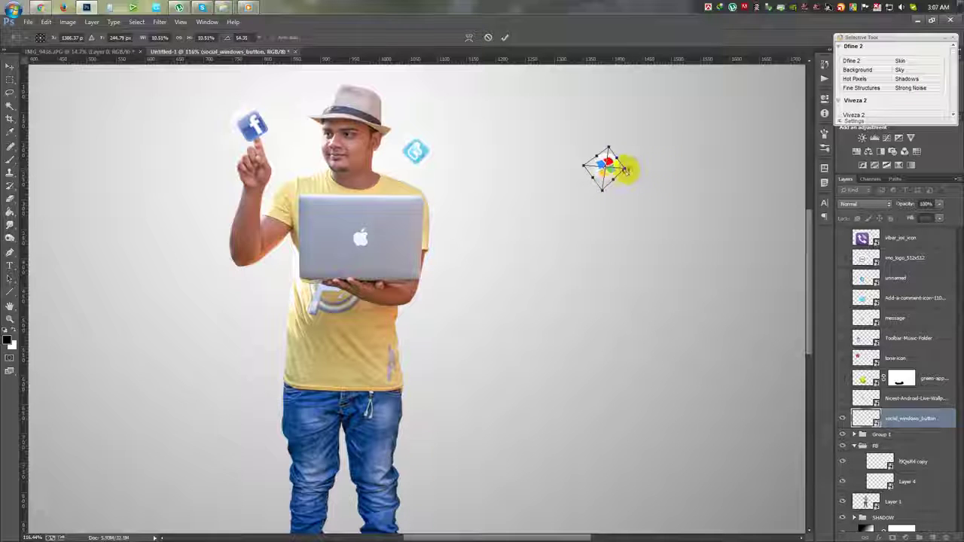
pyautogui.press('Return')
pyautogui.moveTo(619, 174)
pyautogui.mouseDown()
pyautogui.moveTo(276, 380)
pyautogui.moveTo(303, 372)
pyautogui.mouseUp()
pyautogui.hotkey('ctrl', 't')
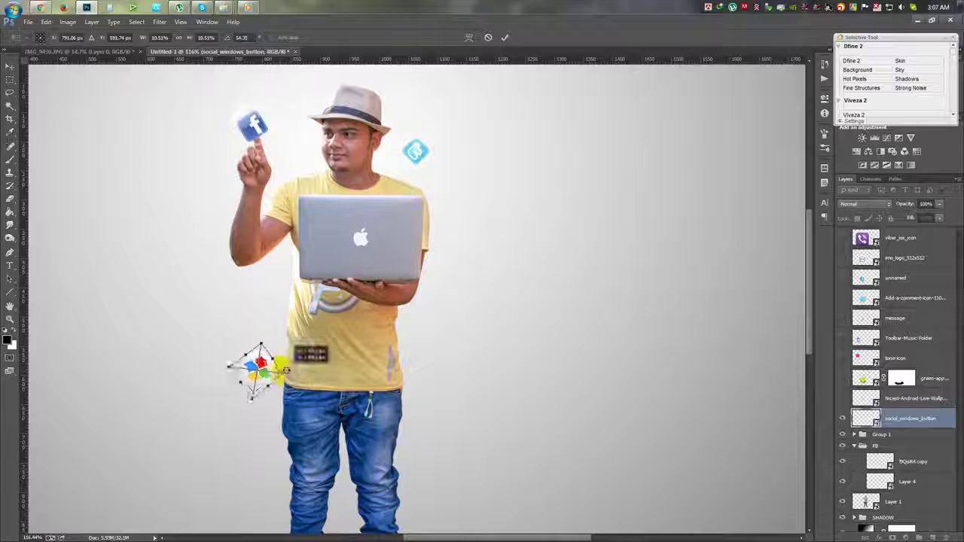
pyautogui.press('Return')
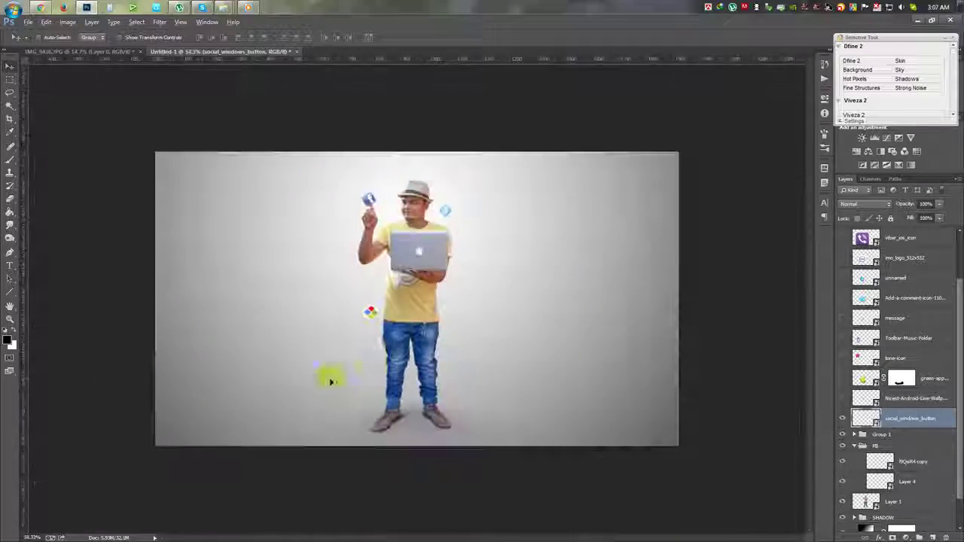
# - Zoom in near the Windows logo and shrink it further
pyautogui.moveTo(329, 379); pyautogui.dragTo(388, 352)
pyautogui.scroll(3, 375, 336)
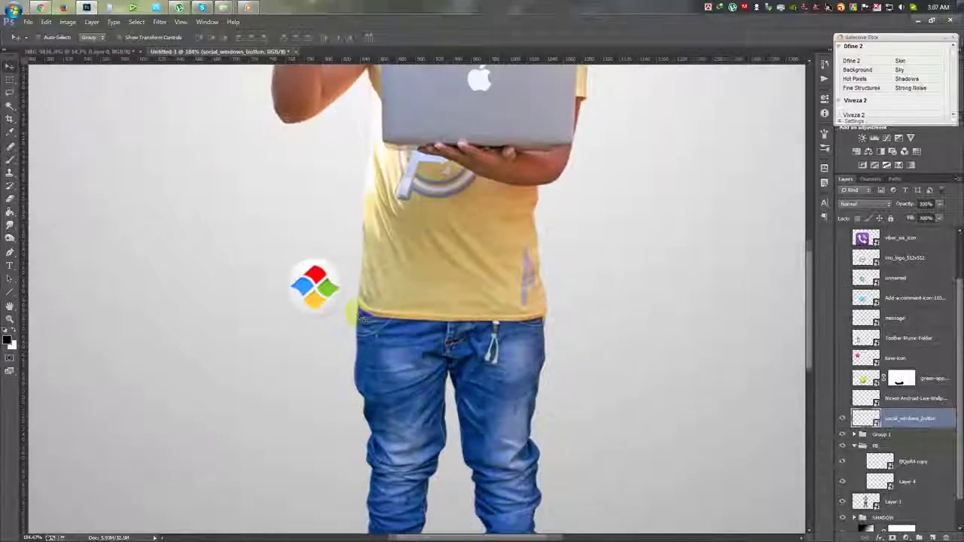
pyautogui.hotkey('ctrl', 't')
pyautogui.moveTo(354, 280); pyautogui.dragTo(336, 288)
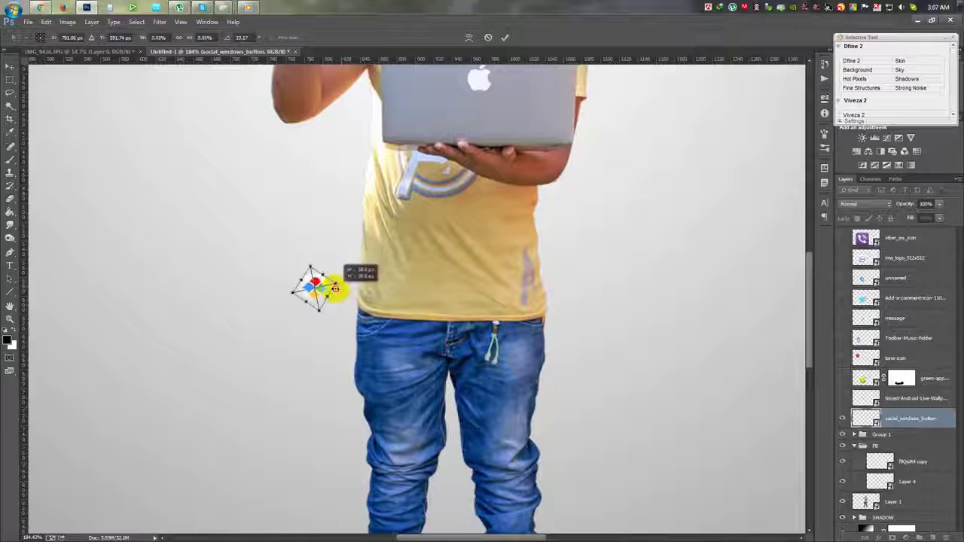
pyautogui.press('Return')
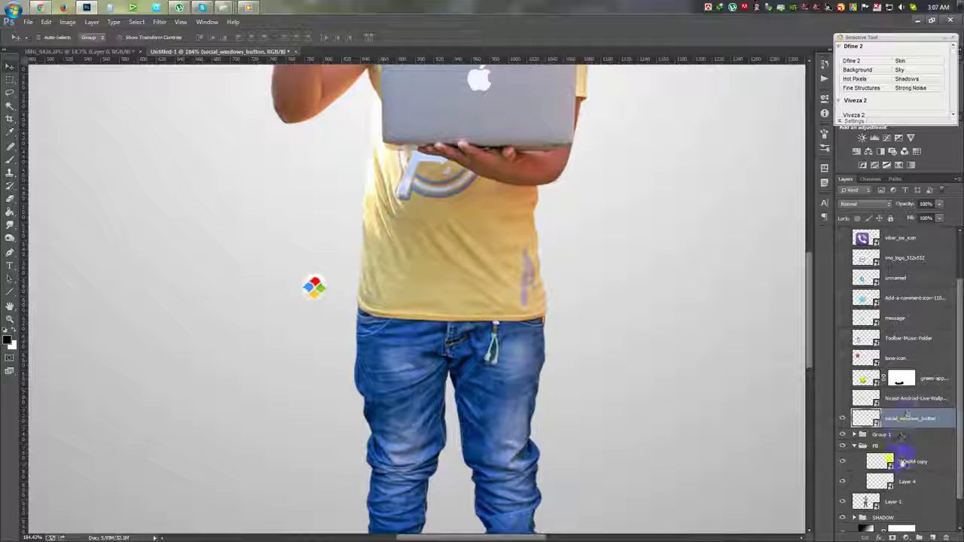
# - Duplicate the glow, shrink it snugly around the Windows logo, and group both as Group 2
pyautogui.moveTo(903, 461); pyautogui.dragTo(904, 419)
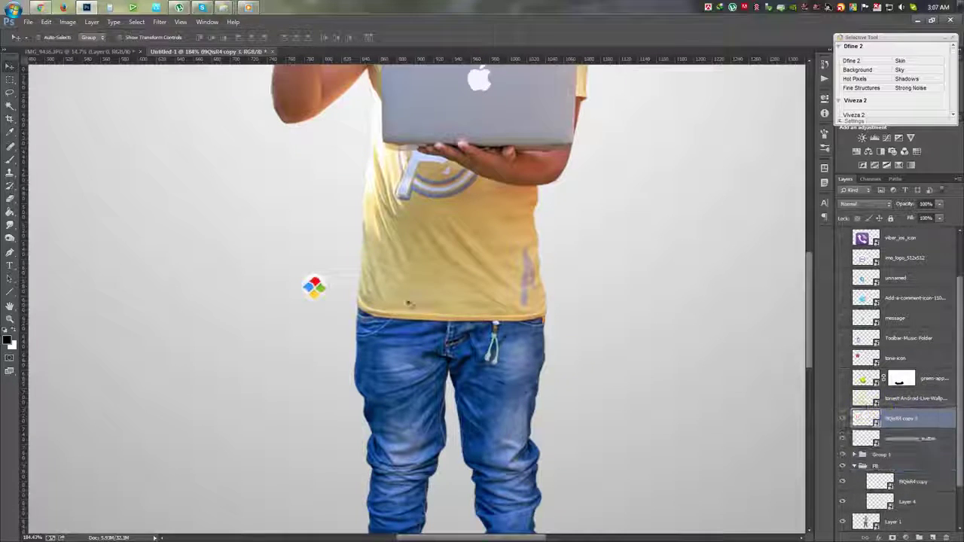
pyautogui.hotkey('ctrl', 't')
pyautogui.moveTo(344, 340); pyautogui.dragTo(329, 317)
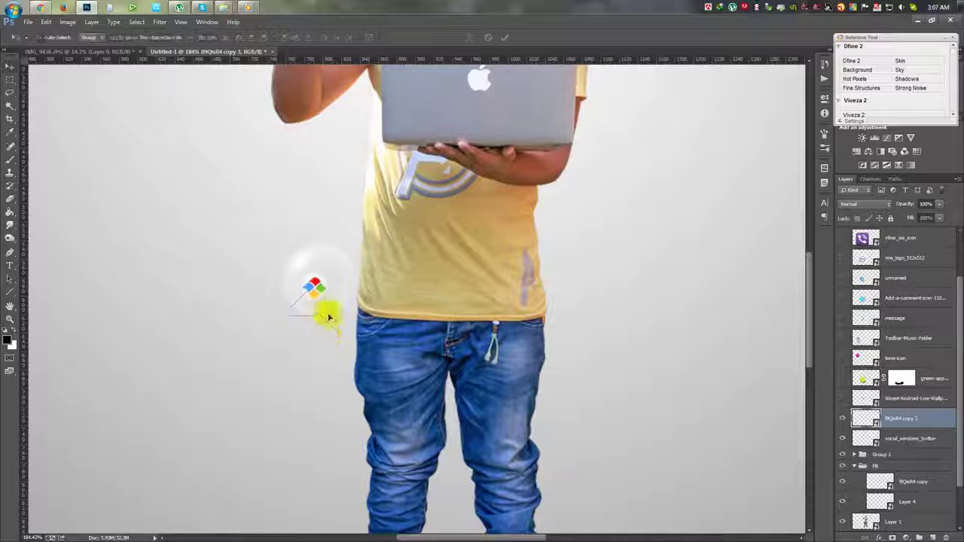
pyautogui.hotkey('ctrl', 't')
pyautogui.moveTo(350, 247)
pyautogui.mouseDown()
pyautogui.moveTo(331, 294)
pyautogui.moveTo(322, 285)
pyautogui.mouseUp()
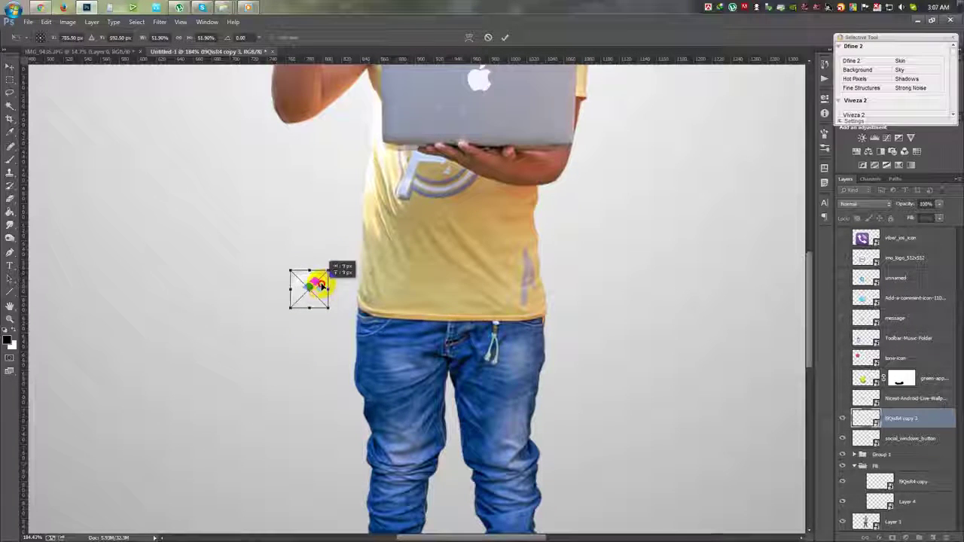
pyautogui.press('Return')
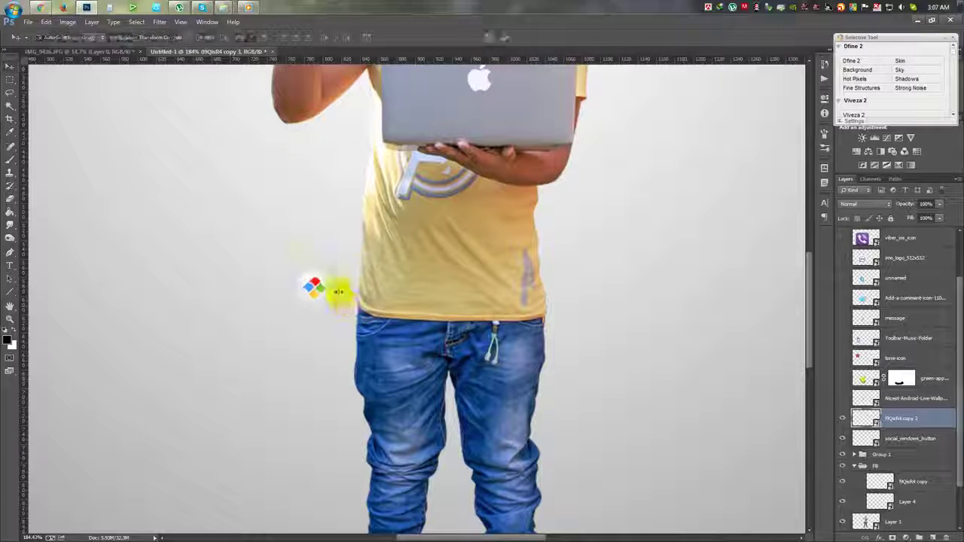
pyautogui.hotkey('ctrl', 't')
pyautogui.press('Return')
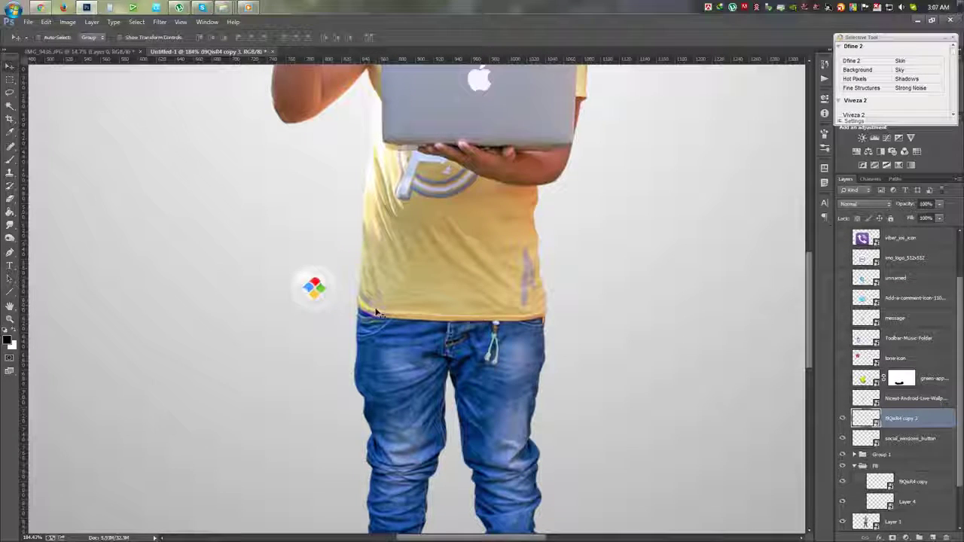
pyautogui.keyDown('shift'); pyautogui.click(897, 439); pyautogui.keyUp('shift')
pyautogui.hotkey('ctrl', 'g')
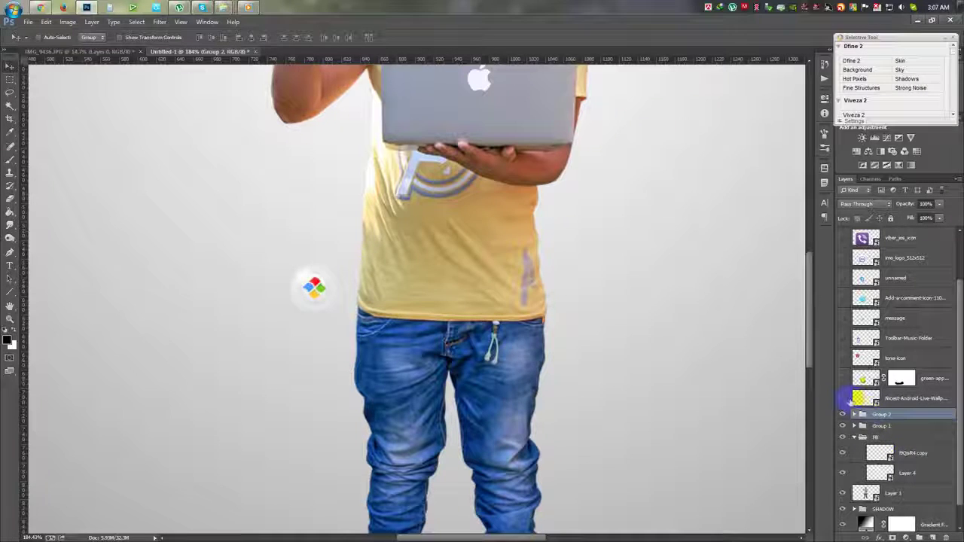
# - Show the Android robot, move it right of the man, tilt it and scale to about 63%
pyautogui.click(843, 398)
pyautogui.click(904, 398)
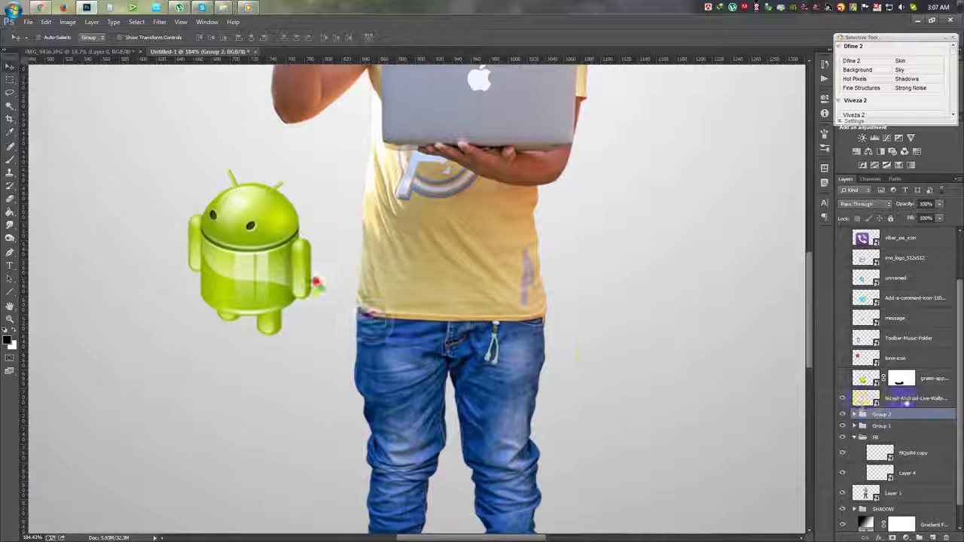
pyautogui.moveTo(343, 280); pyautogui.dragTo(701, 283)
pyautogui.hotkey('ctrl', 't')
pyautogui.moveTo(685, 361); pyautogui.dragTo(704, 286)
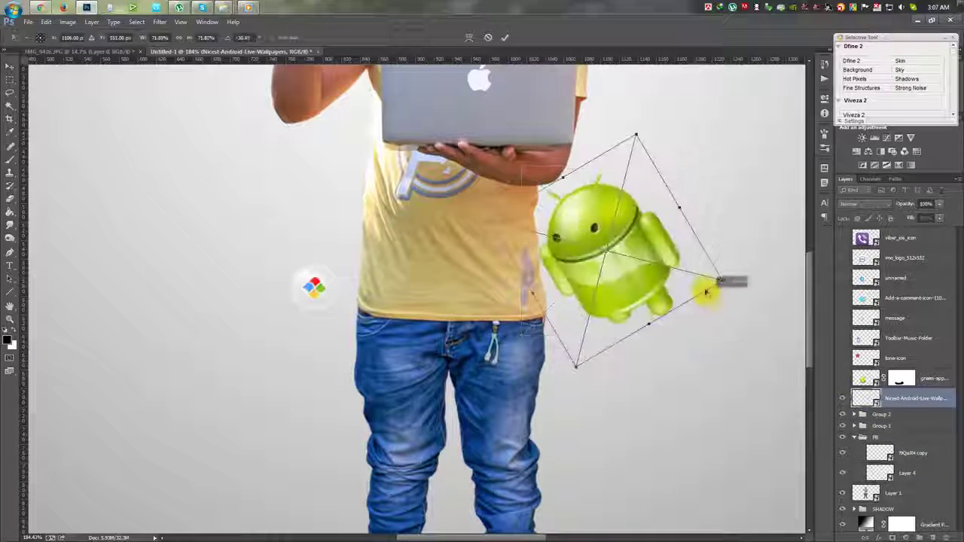
pyautogui.moveTo(681, 372); pyautogui.dragTo(588, 369)
pyautogui.moveTo(725, 259); pyautogui.dragTo(650, 263)
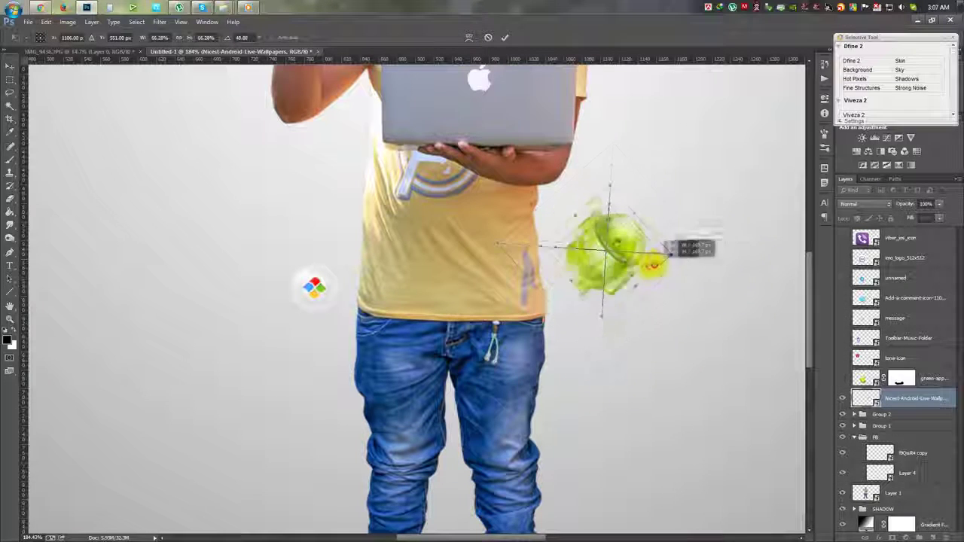
pyautogui.press('Return')
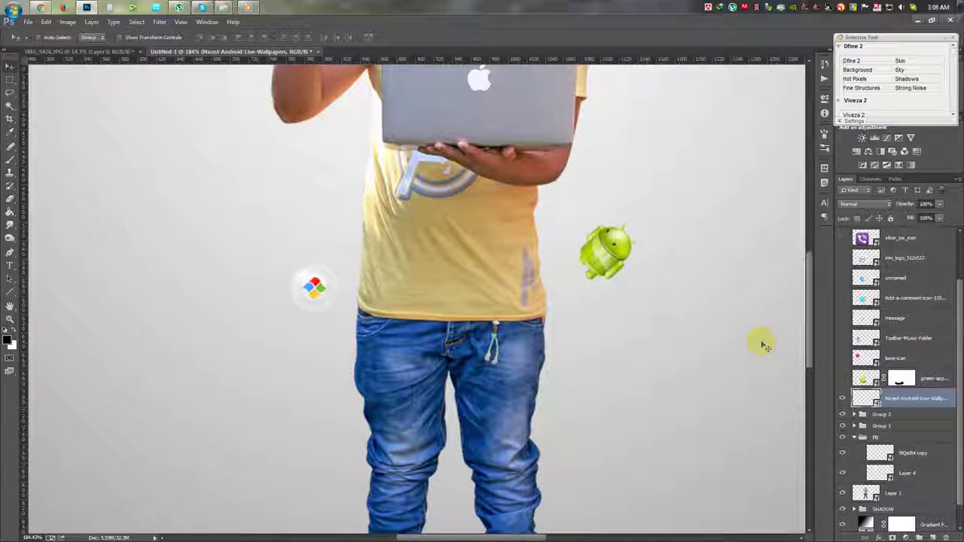
# - Duplicate the FB group's glow above the Android layer and resize it around the robot
pyautogui.click(912, 454)
pyautogui.hotkey('ctrl', 'j')
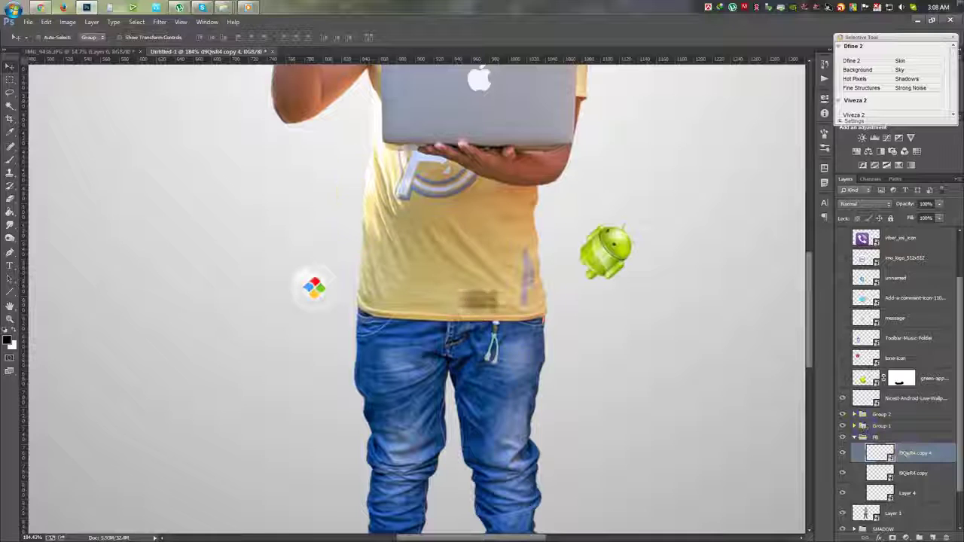
pyautogui.moveTo(554, 132); pyautogui.dragTo(640, 349)
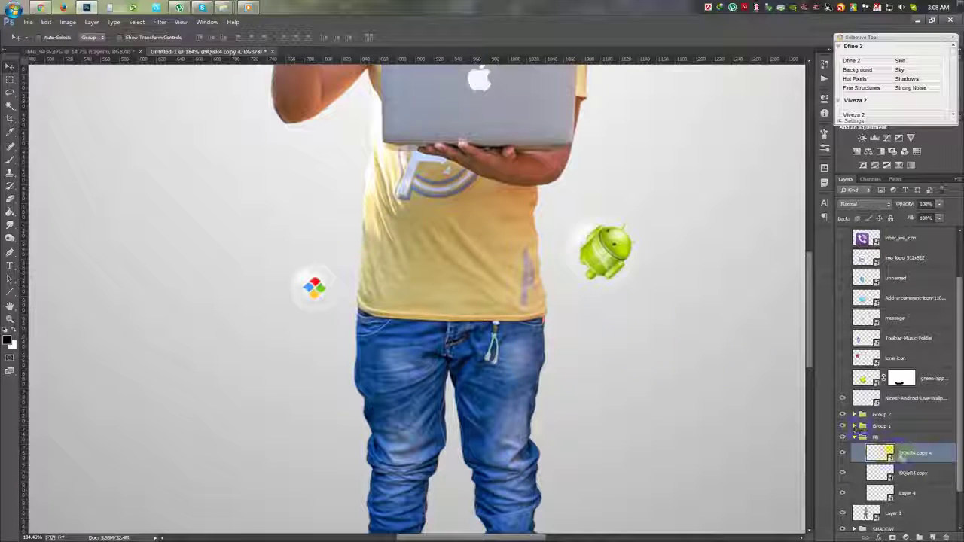
pyautogui.moveTo(899, 456); pyautogui.dragTo(901, 396)
pyautogui.hotkey('ctrl', 't')
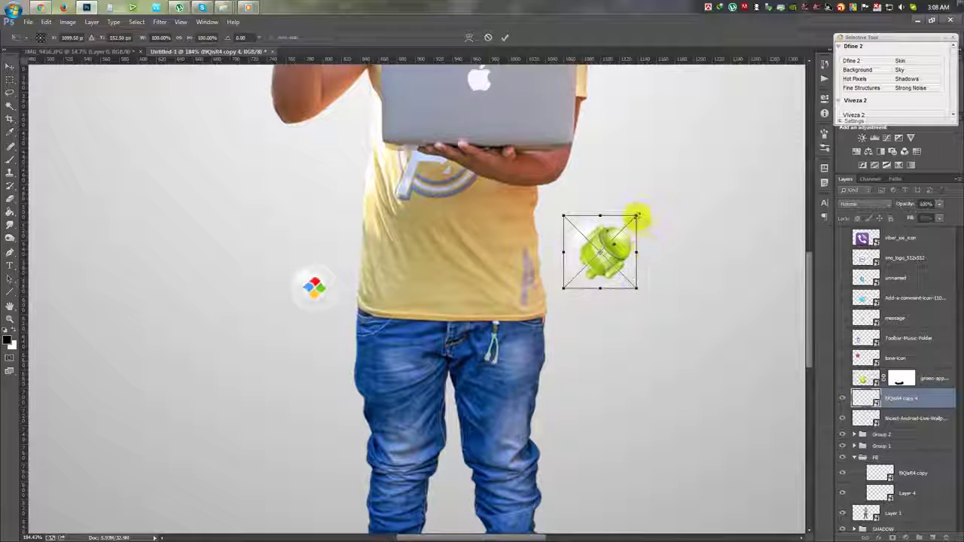
pyautogui.moveTo(657, 209)
pyautogui.mouseDown()
pyautogui.moveTo(610, 245)
pyautogui.moveTo(633, 255)
pyautogui.mouseUp()
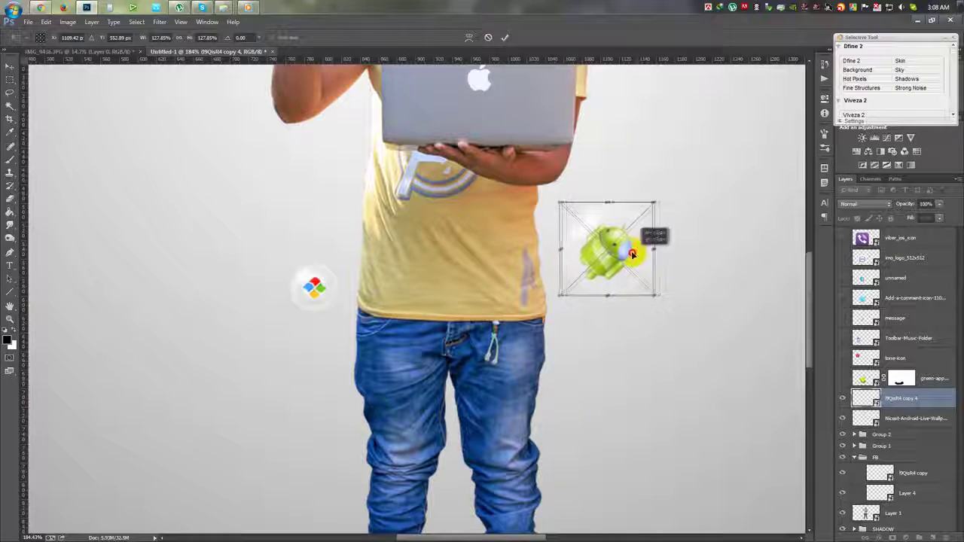
pyautogui.press('Return')
pyautogui.hotkey('ctrl', '-')
pyautogui.hotkey('ctrl', '-')
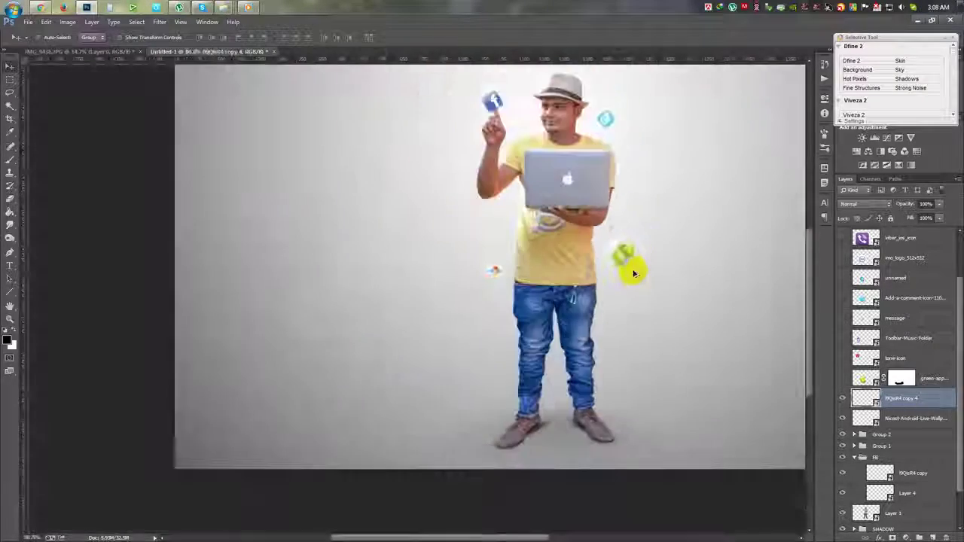
pyautogui.hotkey('ctrl', '-')
pyautogui.hotkey('ctrl', '0')
pyautogui.scroll(2, 504, 289)
# - Group the Android with its glow, then show the green apple, tilted and shrunk, left of the man
pyautogui.hotkey('ctrl', 'g')
pyautogui.click(843, 378)
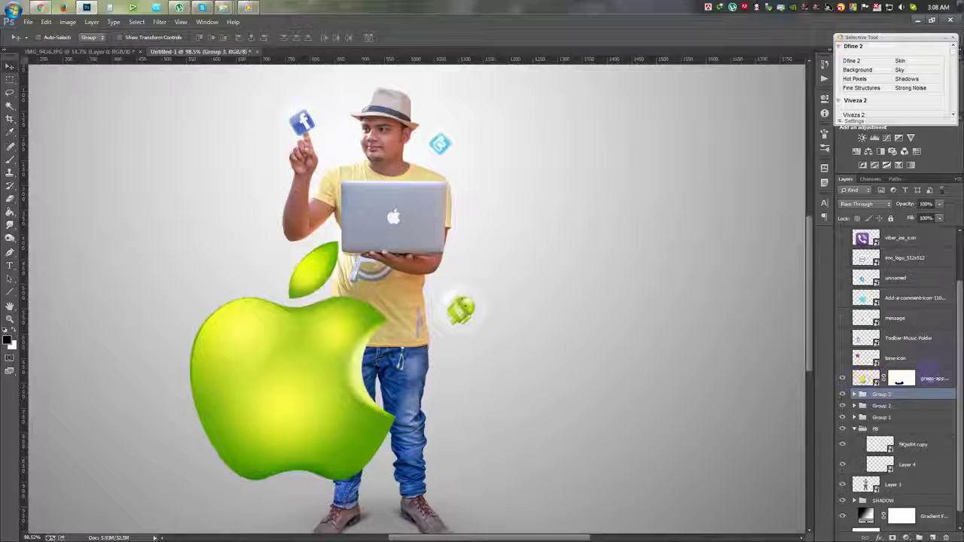
pyautogui.click(933, 378)
pyautogui.hotkey('ctrl', 't')
pyautogui.moveTo(449, 257)
pyautogui.mouseDown()
pyautogui.moveTo(441, 427)
pyautogui.moveTo(452, 387)
pyautogui.moveTo(325, 381)
pyautogui.mouseUp()
pyautogui.moveTo(456, 298)
pyautogui.mouseDown()
pyautogui.moveTo(542, 184)
pyautogui.moveTo(290, 185)
pyautogui.moveTo(249, 159)
pyautogui.moveTo(271, 170)
pyautogui.moveTo(260, 169)
pyautogui.moveTo(209, 377)
pyautogui.mouseUp()
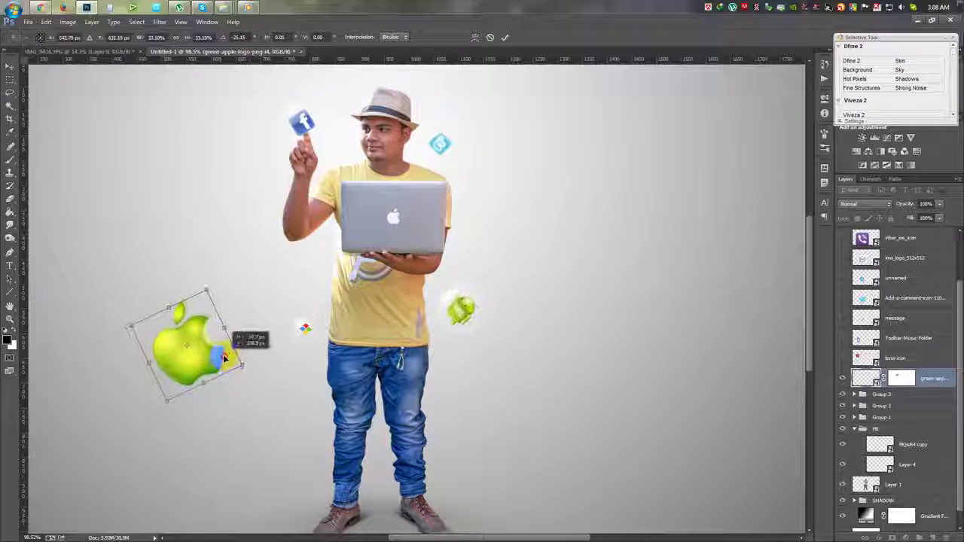
pyautogui.click(505, 36)
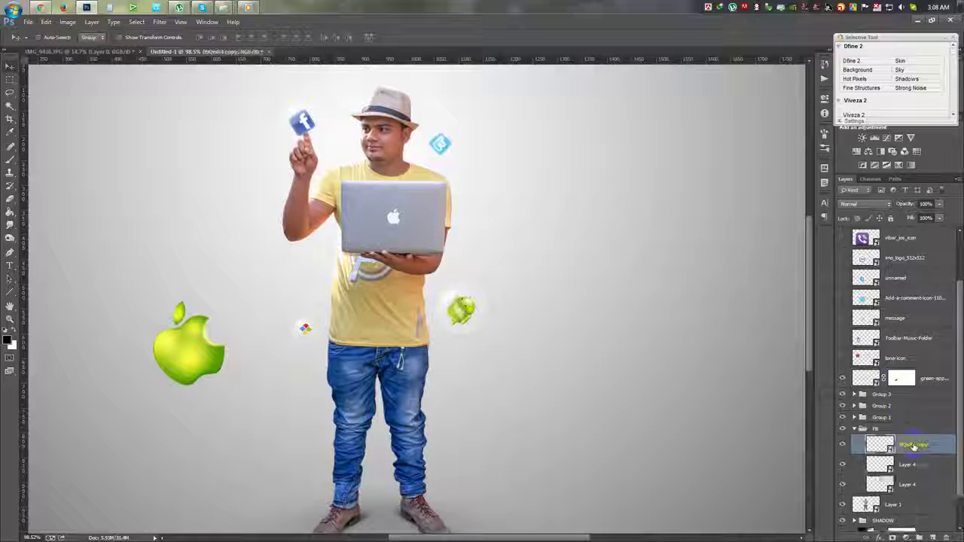
# - Duplicate the glow above the apple, enlarge it into a bubble, and group both as Group 4
pyautogui.moveTo(913, 446); pyautogui.dragTo(618, 358)
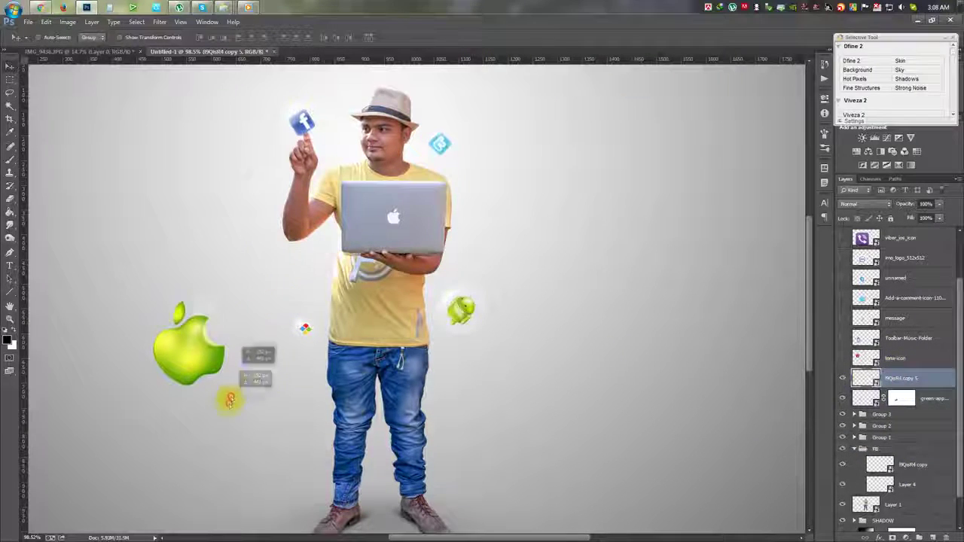
pyautogui.hotkey('ctrl', 't')
pyautogui.moveTo(221, 334)
pyautogui.mouseDown()
pyautogui.moveTo(264, 272)
pyautogui.moveTo(247, 291)
pyautogui.mouseUp()
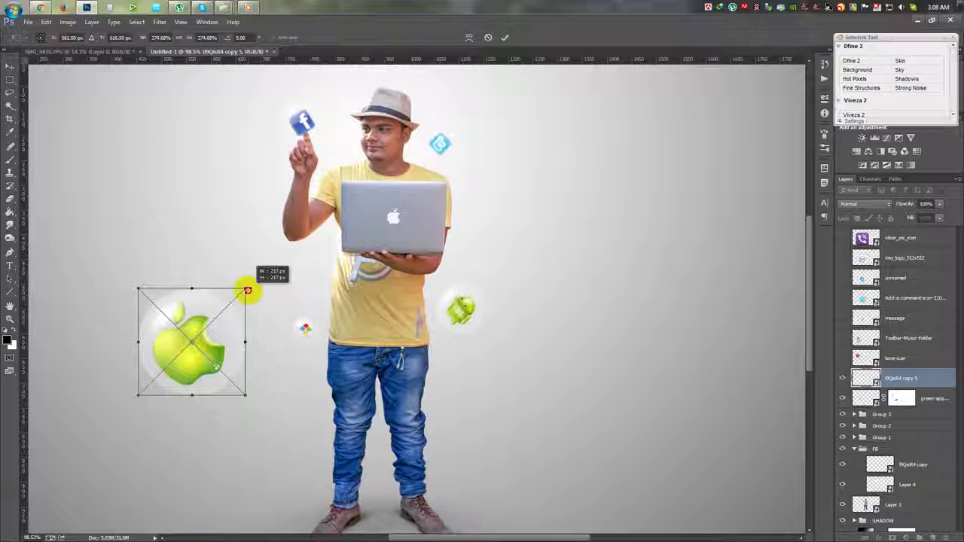
pyautogui.press('Return')
pyautogui.hotkey('ctrl', '-')
pyautogui.hotkey('ctrl', '-')
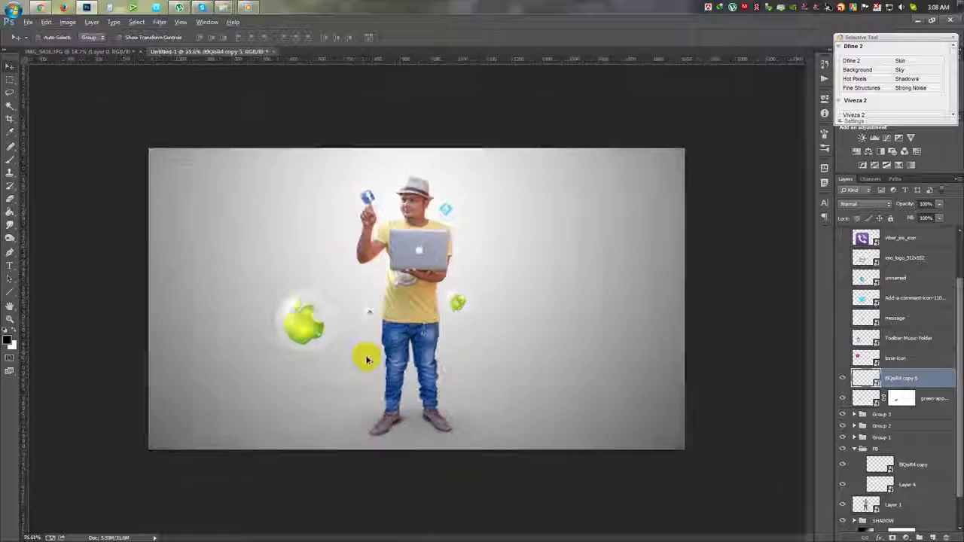
pyautogui.hotkey('ctrl', '0')
pyautogui.keyDown('shift'); pyautogui.click(927, 398); pyautogui.keyUp('shift')
pyautogui.hotkey('ctrl', 'g')
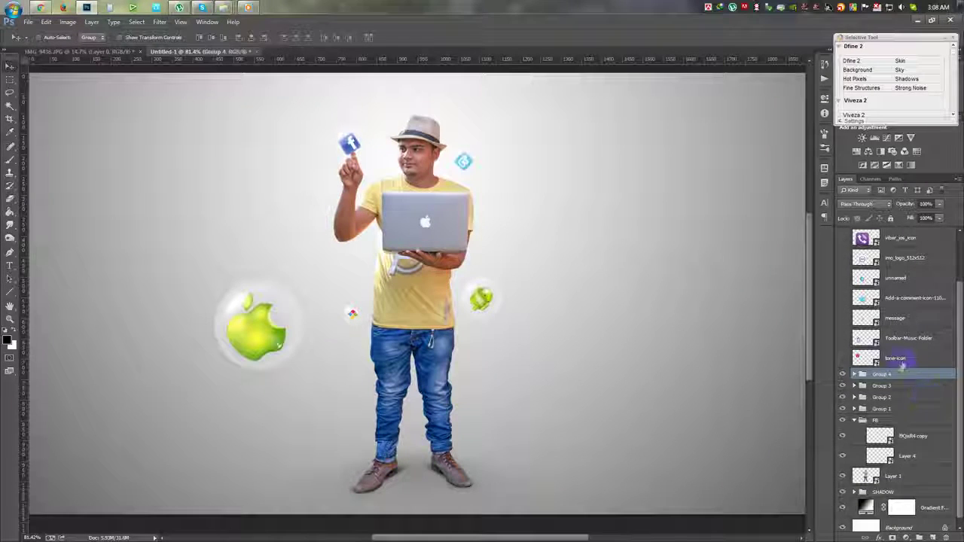
# - Raise the new group, then show the pink tone icon, rotated about 45° and shrunk onto the shirt
pyautogui.moveTo(901, 374); pyautogui.dragTo(896, 360)
pyautogui.click(842, 358)
pyautogui.moveTo(321, 226)
pyautogui.mouseDown()
pyautogui.moveTo(684, 349)
pyautogui.moveTo(674, 366)
pyautogui.mouseUp()
pyautogui.hotkey('ctrl', 't')
pyautogui.moveTo(668, 430)
pyautogui.mouseDown()
pyautogui.moveTo(615, 386)
pyautogui.moveTo(573, 391)
pyautogui.moveTo(358, 241)
pyautogui.moveTo(392, 258)
pyautogui.mouseUp()
pyautogui.press('Return')
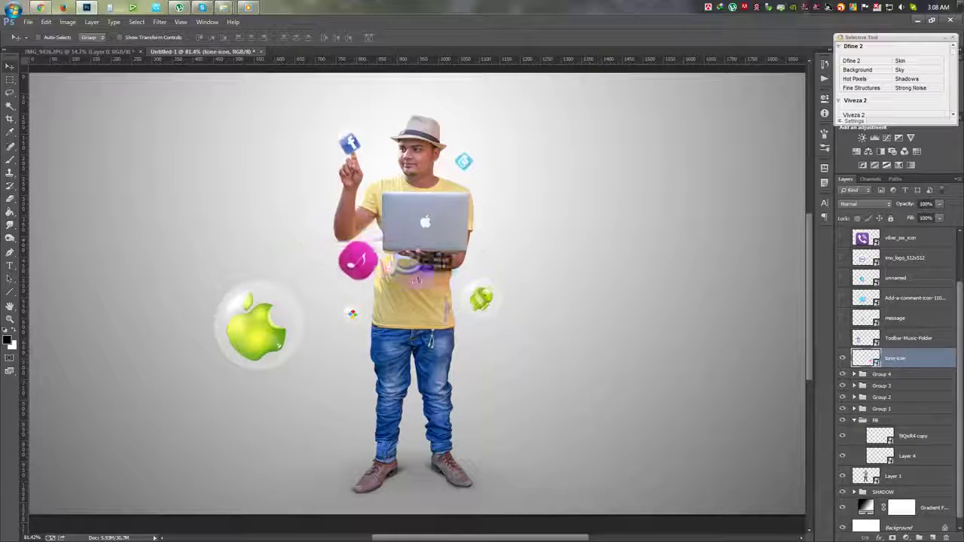
pyautogui.scroll(3, 407, 263)
pyautogui.hotkey('ctrl', 't')
pyautogui.moveTo(326, 245); pyautogui.dragTo(414, 304)
pyautogui.press('Return')
# - Add a faint, offset drop shadow to the tone icon
pyautogui.doubleClick(924, 365)
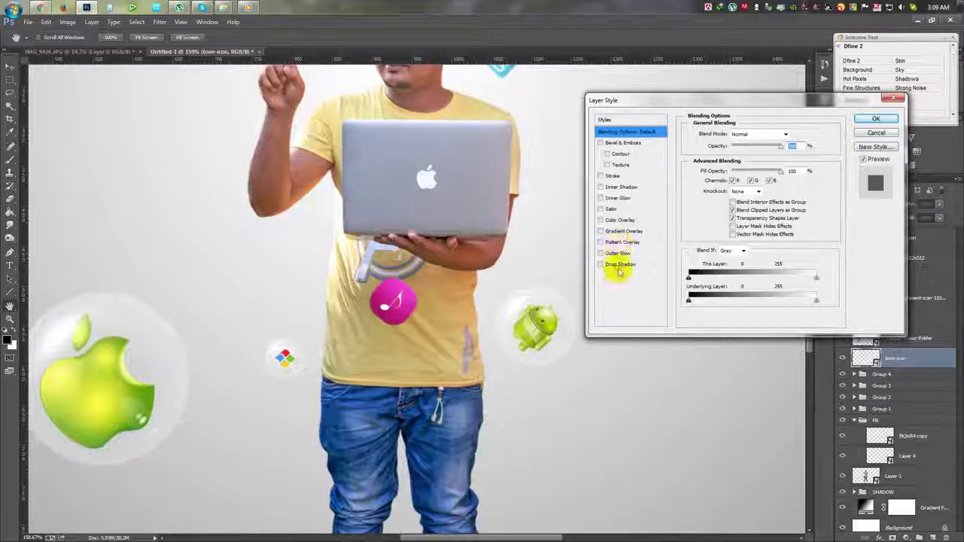
pyautogui.click(620, 264)
pyautogui.moveTo(449, 325); pyautogui.dragTo(453, 337)
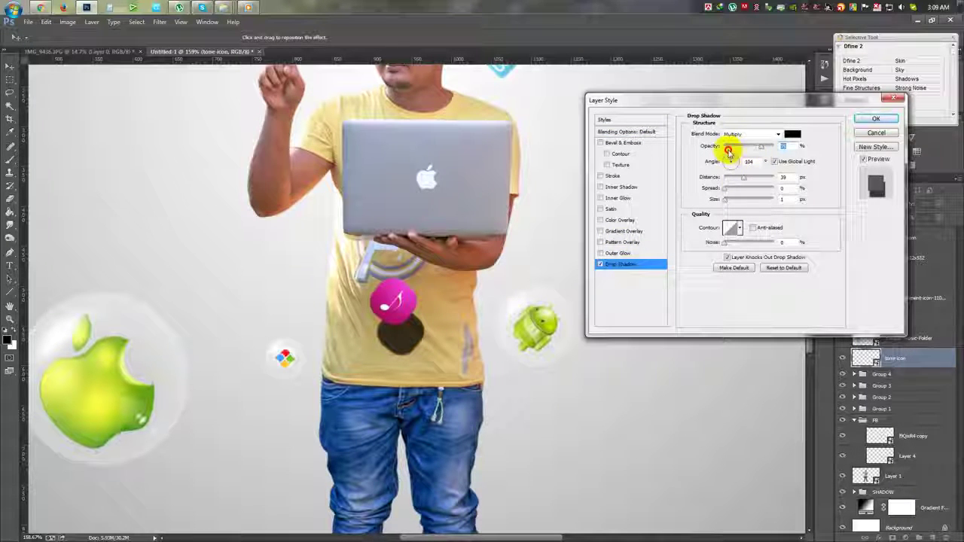
pyautogui.moveTo(728, 151); pyautogui.dragTo(733, 147)
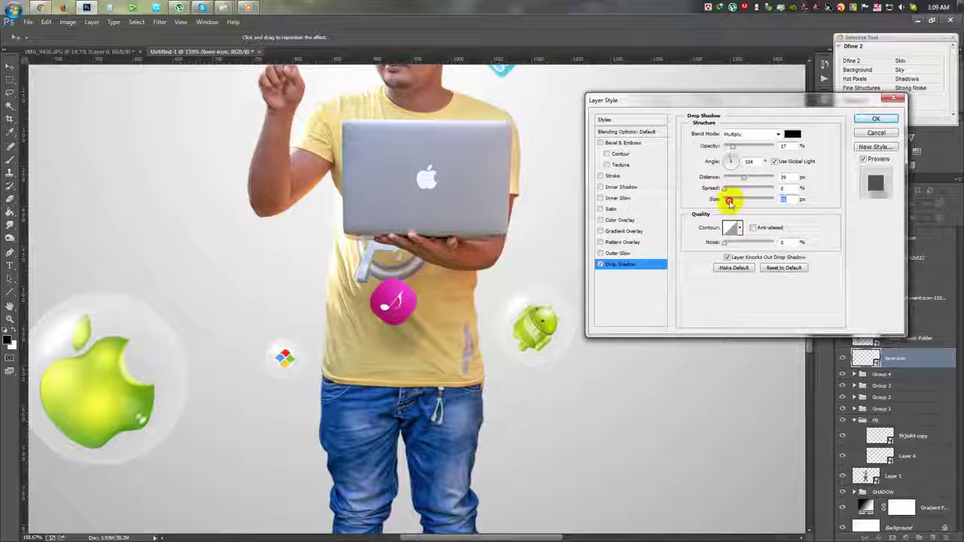
pyautogui.click(876, 118)
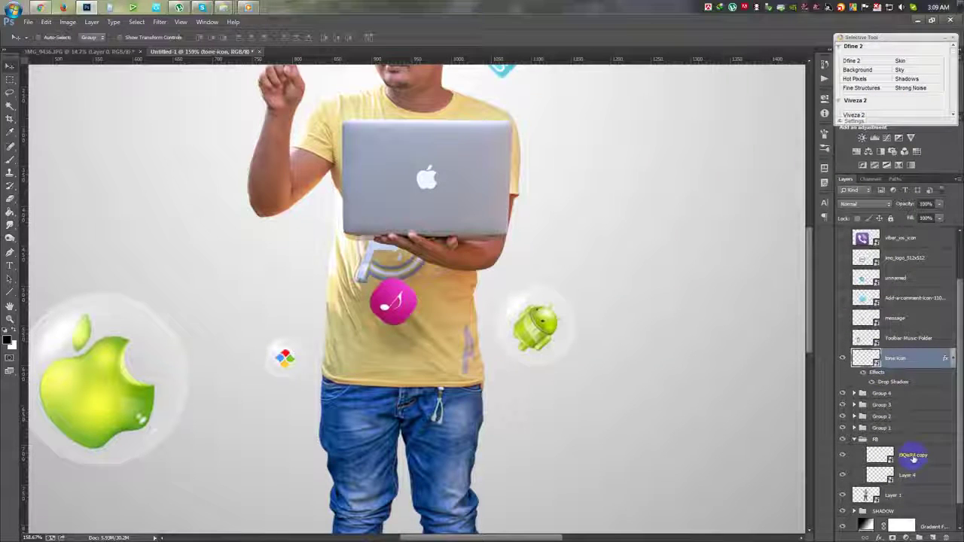
# - Duplicate the glow above the tone icon and set its shadow to 16% opacity, 61°, 53 px
pyautogui.moveTo(914, 458)
pyautogui.mouseDown()
pyautogui.moveTo(799, 352)
pyautogui.moveTo(460, 416)
pyautogui.mouseUp()
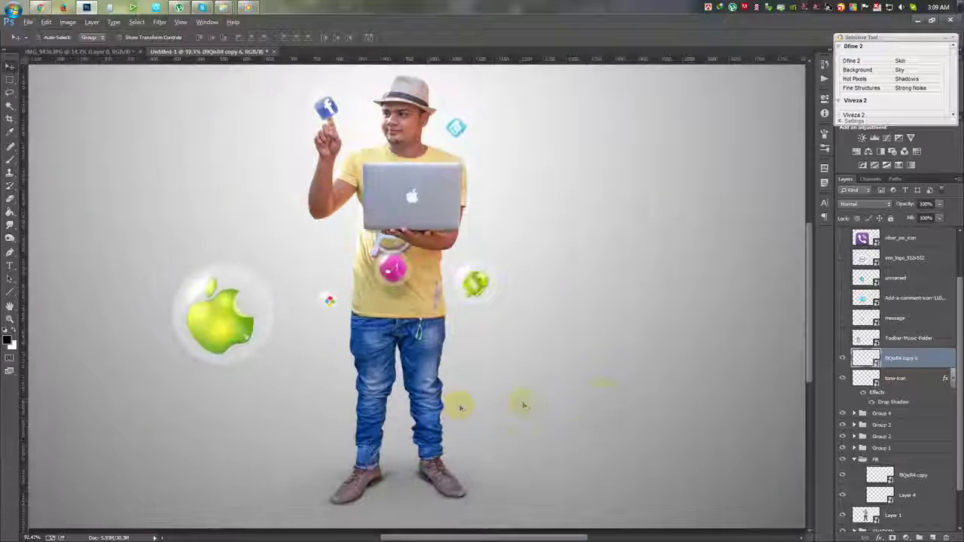
pyautogui.keyDown('shift'); pyautogui.click(918, 378); pyautogui.keyUp('shift')
pyautogui.click(952, 377)
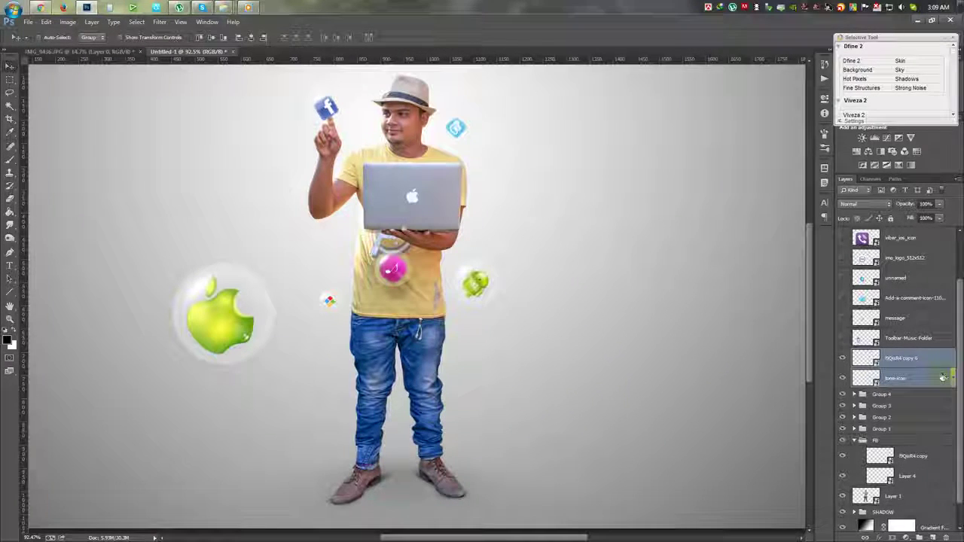
pyautogui.doubleClick(947, 382)
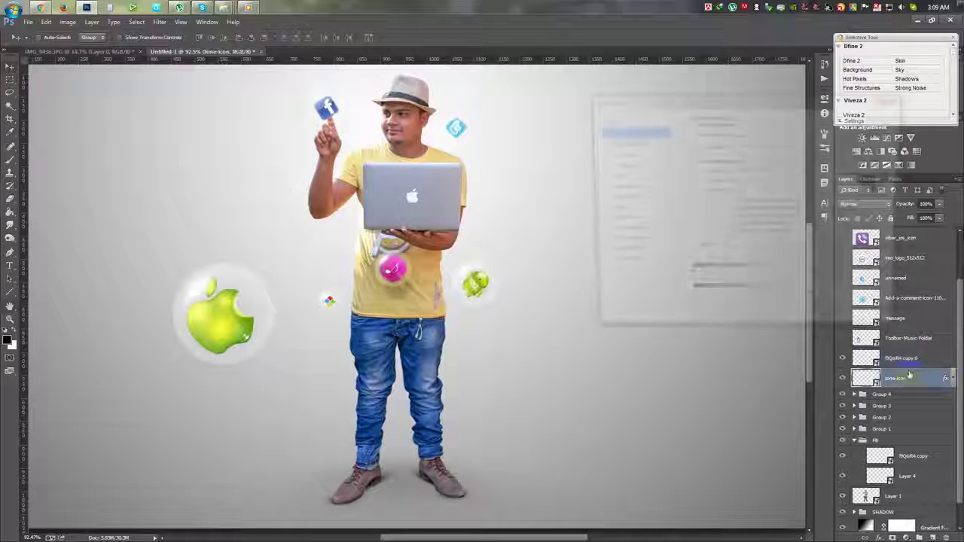
pyautogui.click(621, 264)
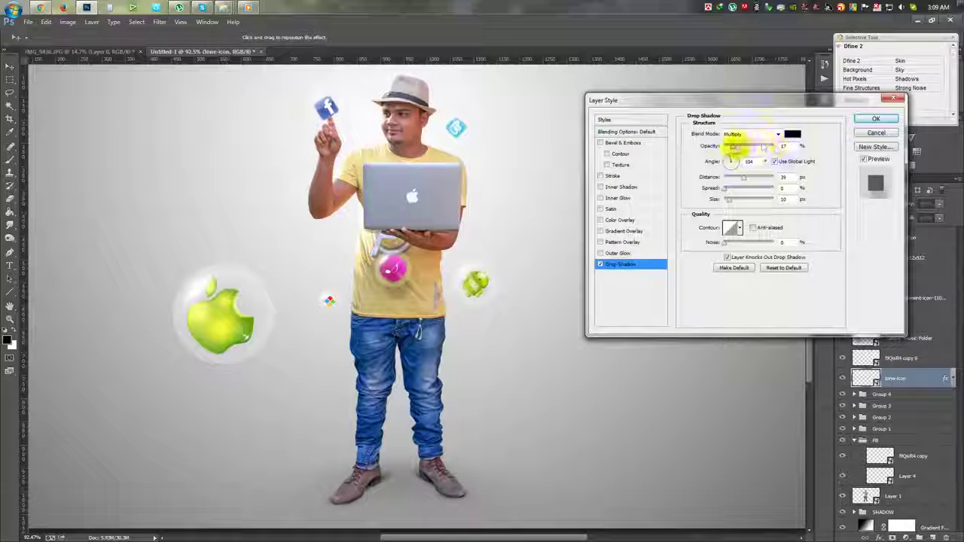
pyautogui.moveTo(743, 178); pyautogui.dragTo(739, 180)
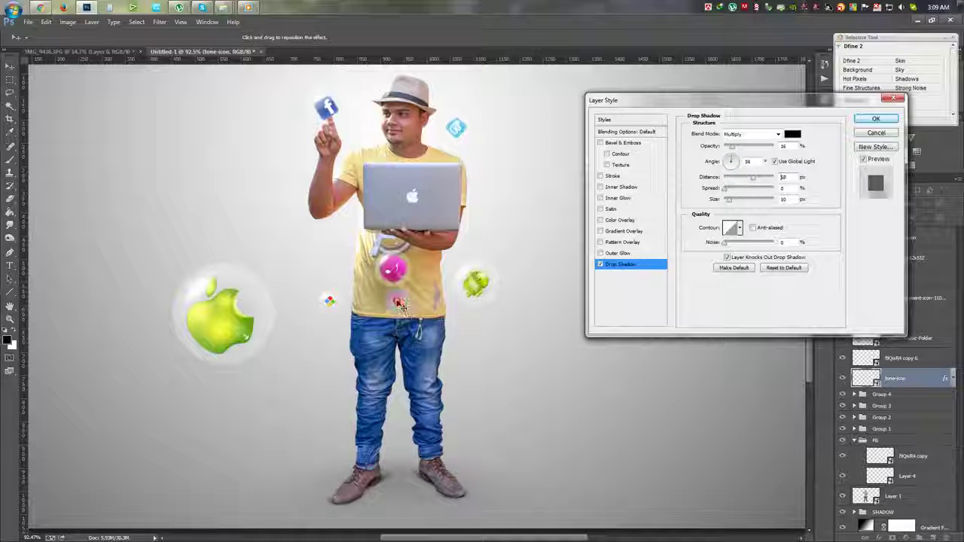
pyautogui.click(882, 120)
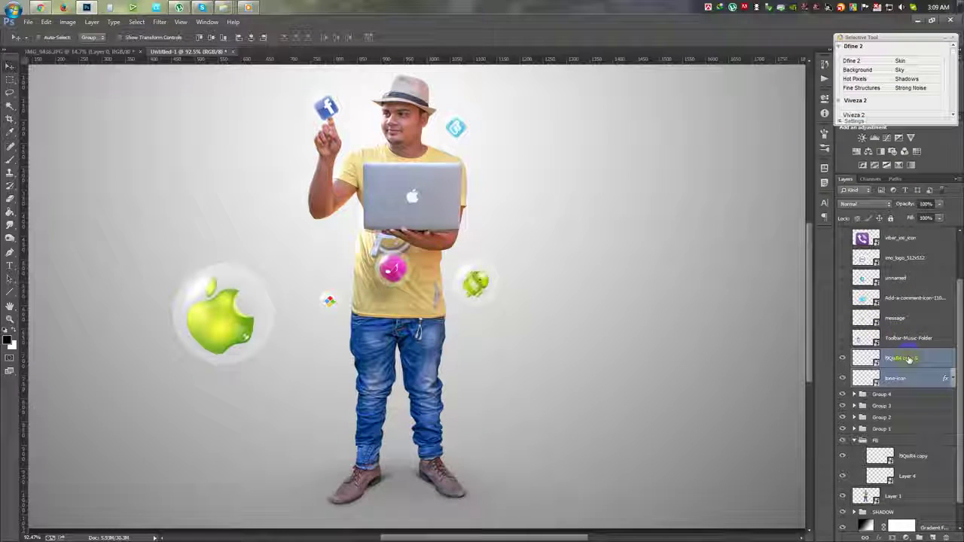
# - Group the tone icon with its bubble, then shrink the blue music note onto the laptop's right edge
pyautogui.hotkey('ctrl', 'g')
pyautogui.click(843, 340)
pyautogui.click(904, 341)
pyautogui.moveTo(275, 297)
pyautogui.mouseDown()
pyautogui.moveTo(532, 338)
pyautogui.moveTo(555, 411)
pyautogui.mouseUp()
pyautogui.hotkey('ctrl', 't')
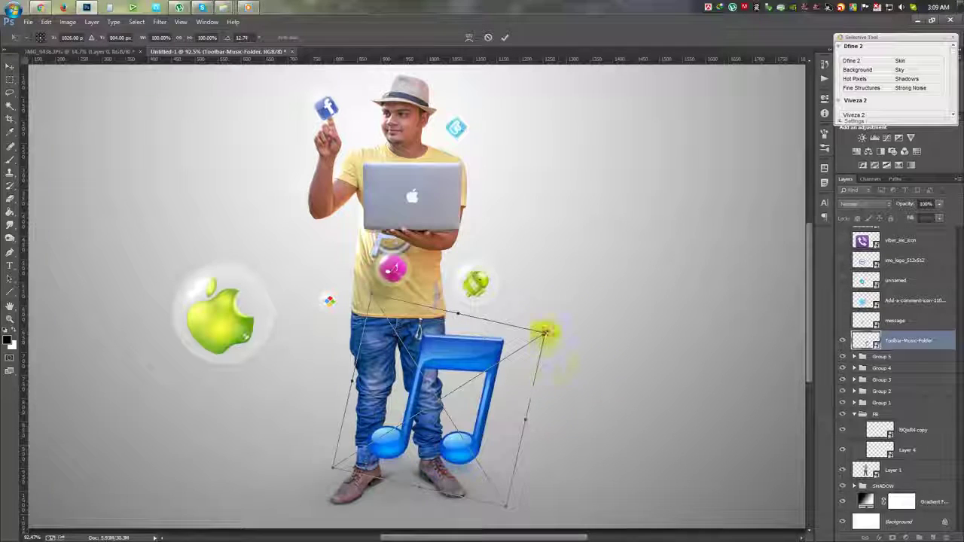
pyautogui.moveTo(544, 336); pyautogui.dragTo(457, 388)
pyautogui.moveTo(448, 350); pyautogui.dragTo(321, 184)
pyautogui.moveTo(319, 171); pyautogui.dragTo(330, 218)
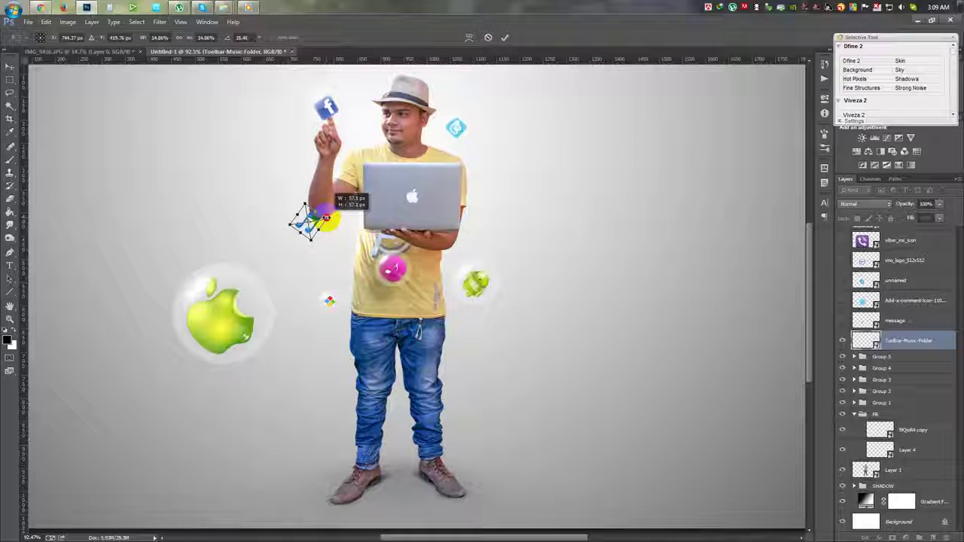
pyautogui.moveTo(329, 219); pyautogui.dragTo(507, 172)
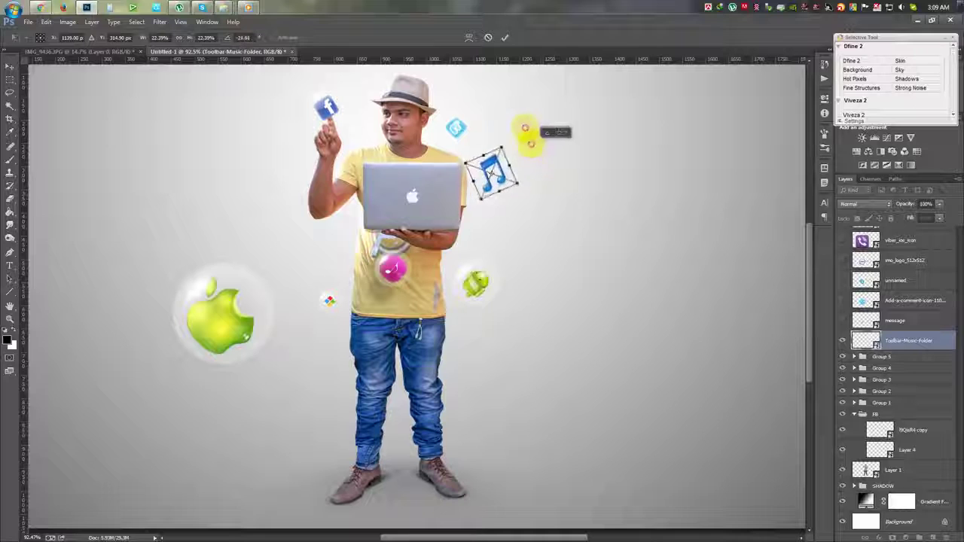
pyautogui.moveTo(507, 173)
pyautogui.mouseDown()
pyautogui.moveTo(515, 168)
pyautogui.moveTo(473, 197)
pyautogui.moveTo(462, 193)
pyautogui.mouseUp()
pyautogui.press('Return')
# - Duplicate the glass bubble around the blue music note and group them as Group 6
pyautogui.keyDown('alt'); pyautogui.scroll(5, 483, 194); pyautogui.keyUp('alt')
pyautogui.click(906, 430)
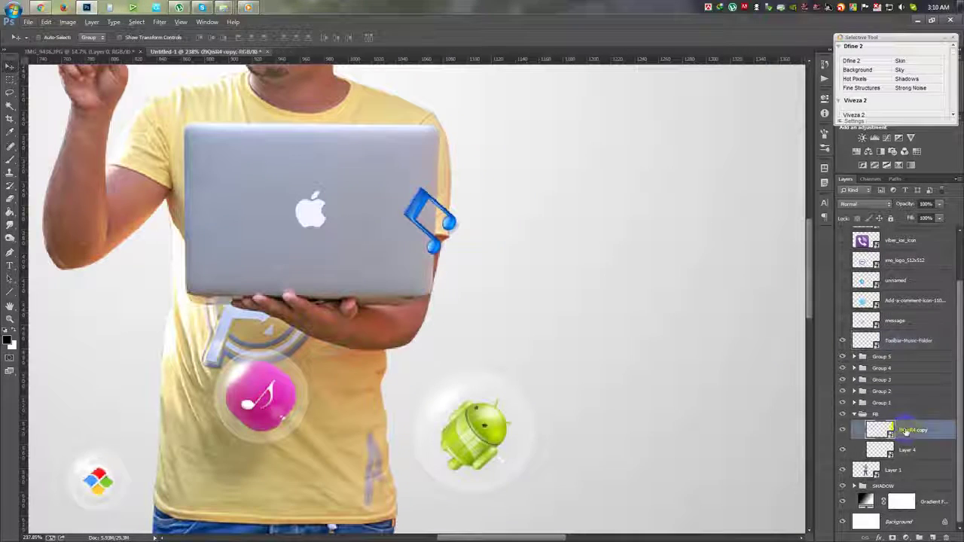
pyautogui.moveTo(907, 431); pyautogui.dragTo(897, 340)
pyautogui.moveTo(527, 330); pyautogui.dragTo(561, 354)
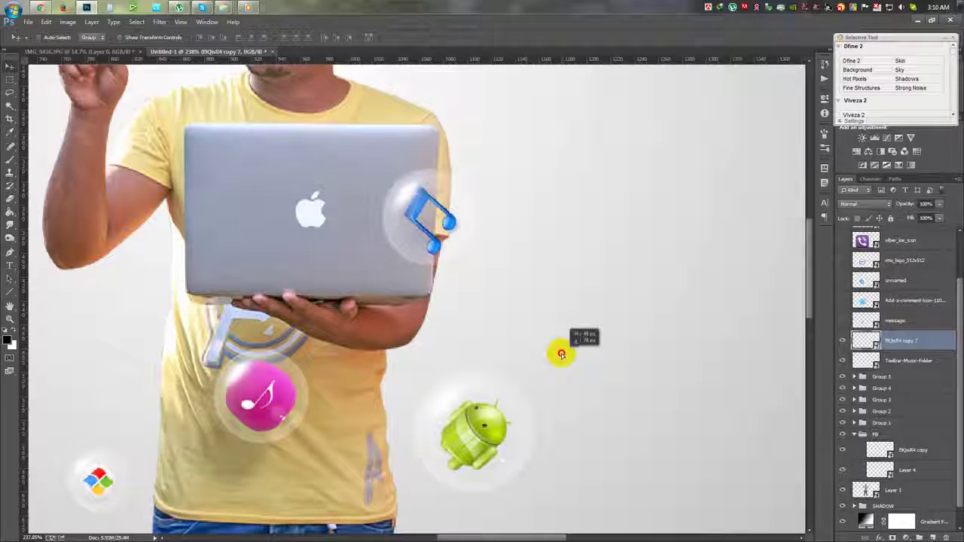
pyautogui.keyDown('alt'); pyautogui.scroll(-5, 555, 340); pyautogui.keyUp('alt')
pyautogui.keyDown('alt'); pyautogui.scroll(-1, 528, 328); pyautogui.keyUp('alt')
pyautogui.keyDown('alt'); pyautogui.scroll(1, 510, 305); pyautogui.keyUp('alt')
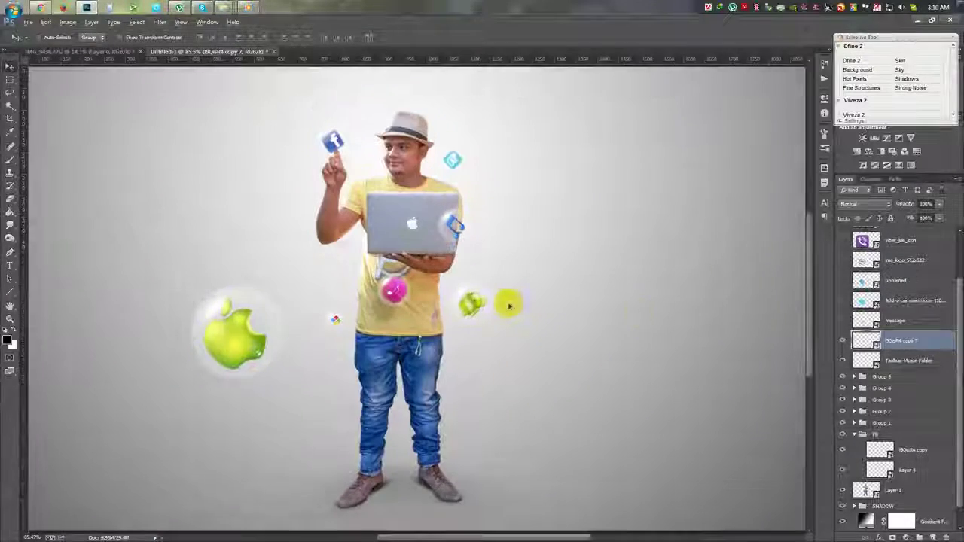
pyautogui.keyDown('shift'); pyautogui.click(904, 360); pyautogui.keyUp('shift')
pyautogui.hotkey('ctrl', 'g')
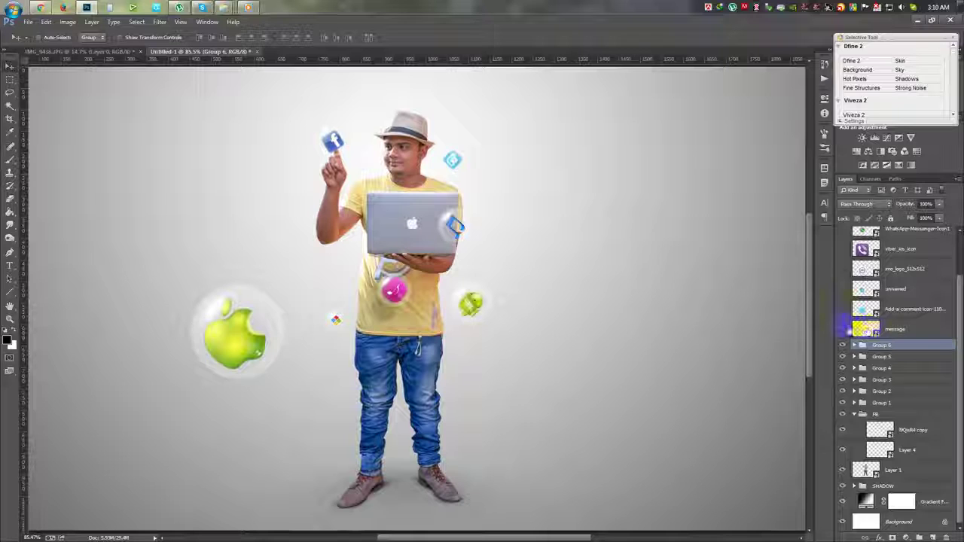
# - Reveal the envelope icon, Apply Image a merged copy onto new Layer 7, and start Iris Blur
pyautogui.click(843, 329)
pyautogui.click(897, 329)
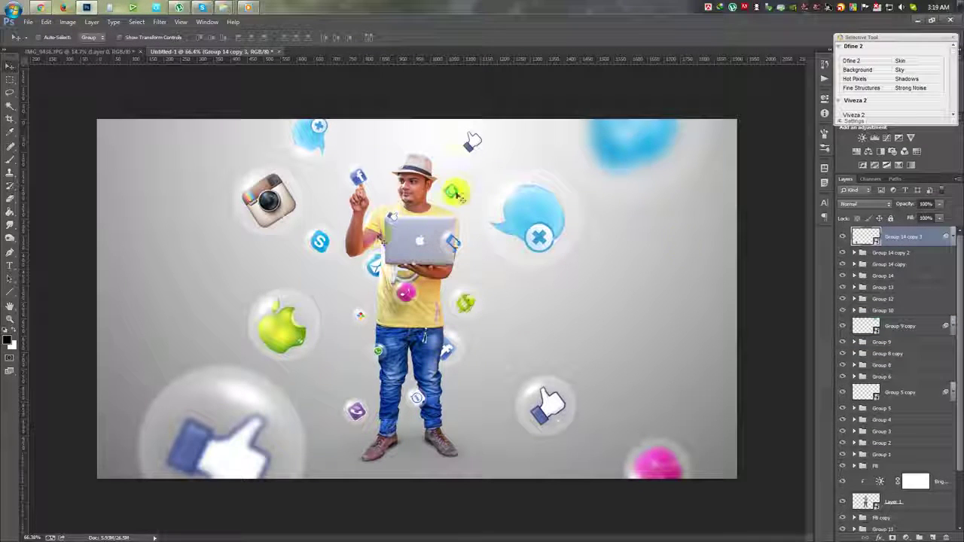
pyautogui.click(920, 536)
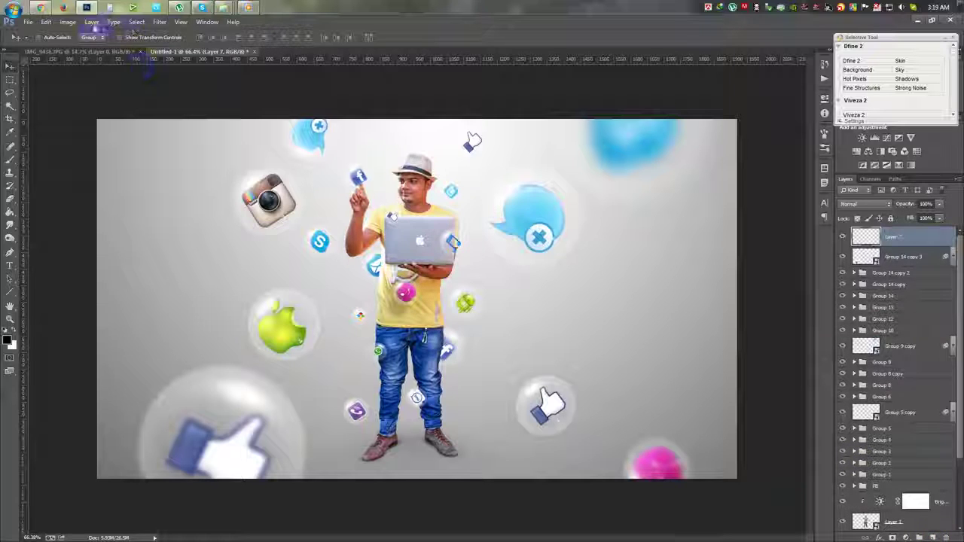
pyautogui.click(68, 22)
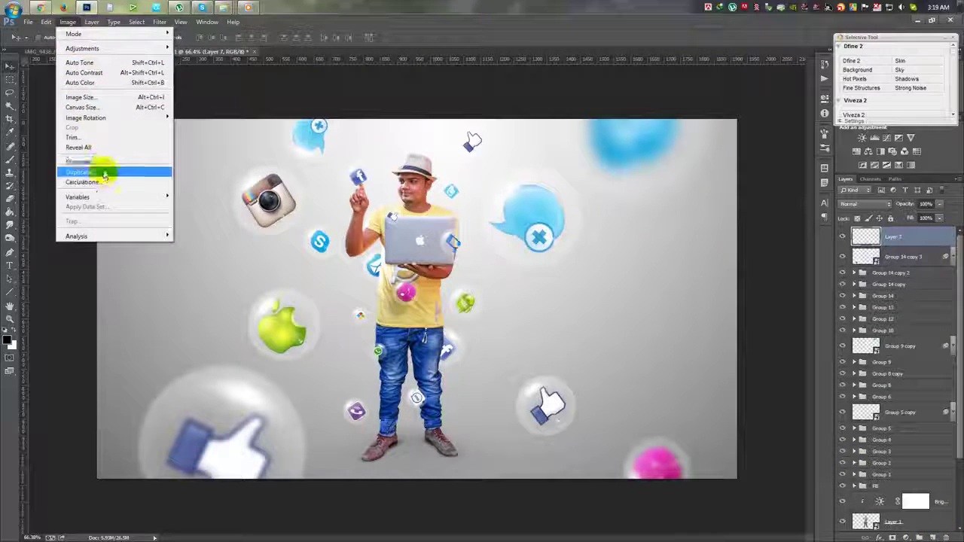
pyautogui.click(97, 173)
pyautogui.click(572, 154)
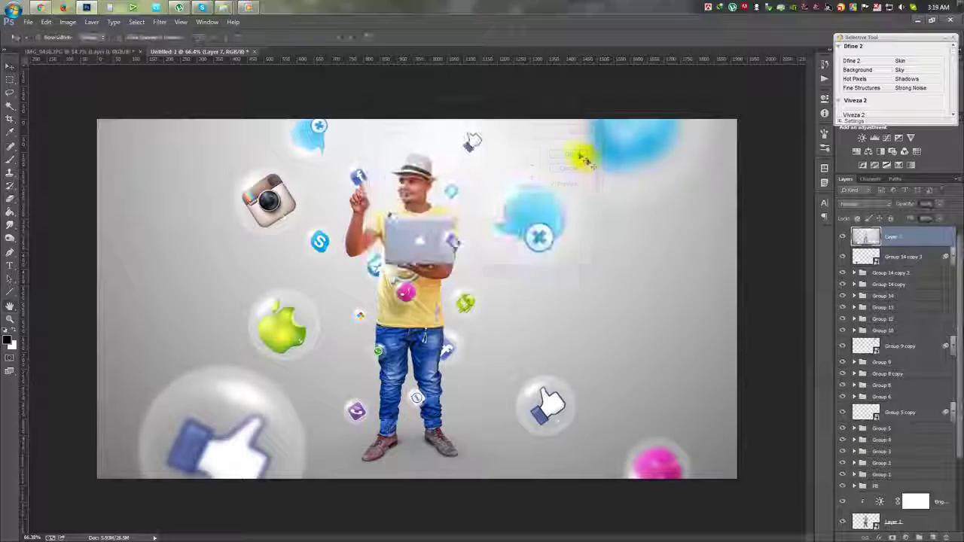
pyautogui.click(159, 22)
pyautogui.moveTo(165, 137)
pyautogui.click(322, 148)
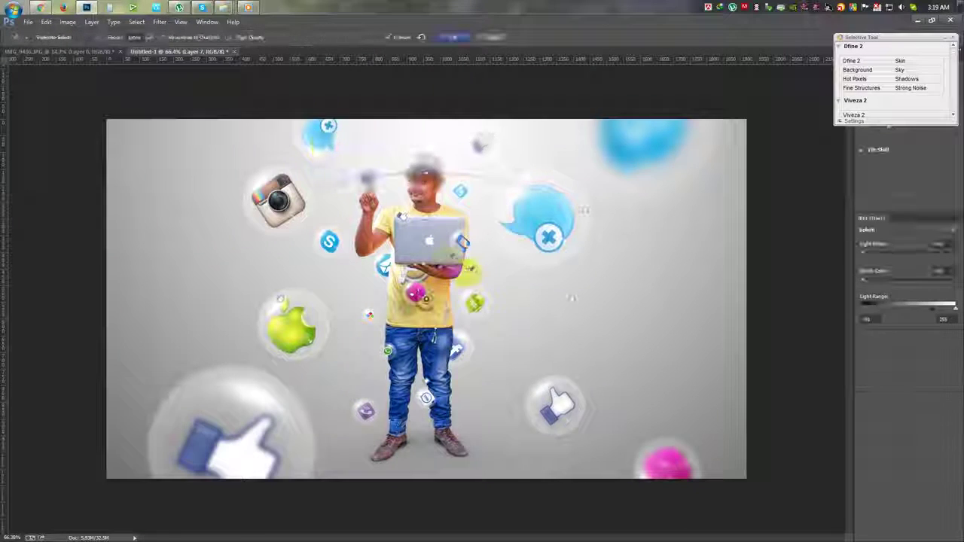
# - Shape the iris blur ellipse around the man, apply it, and launch Viveza 2
pyautogui.moveTo(425, 172); pyautogui.dragTo(427, 119)
pyautogui.moveTo(652, 299)
pyautogui.mouseDown()
pyautogui.moveTo(750, 302)
pyautogui.moveTo(586, 296)
pyautogui.mouseUp()
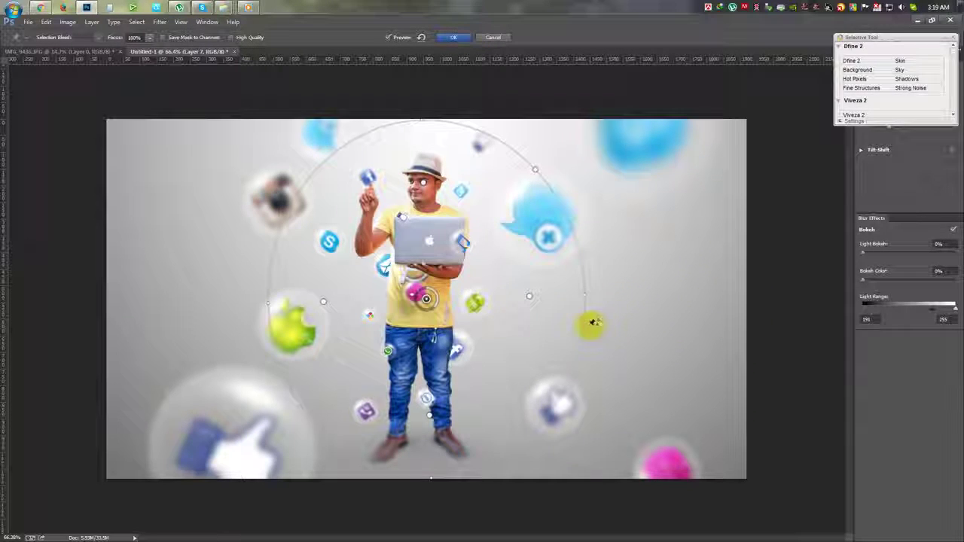
pyautogui.moveTo(535, 170); pyautogui.dragTo(594, 99)
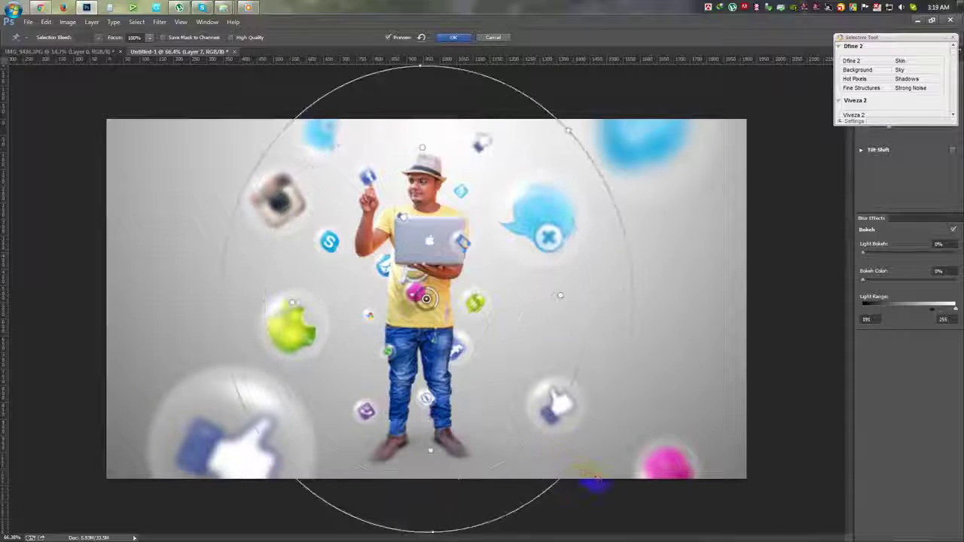
pyautogui.moveTo(426, 299); pyautogui.dragTo(417, 298)
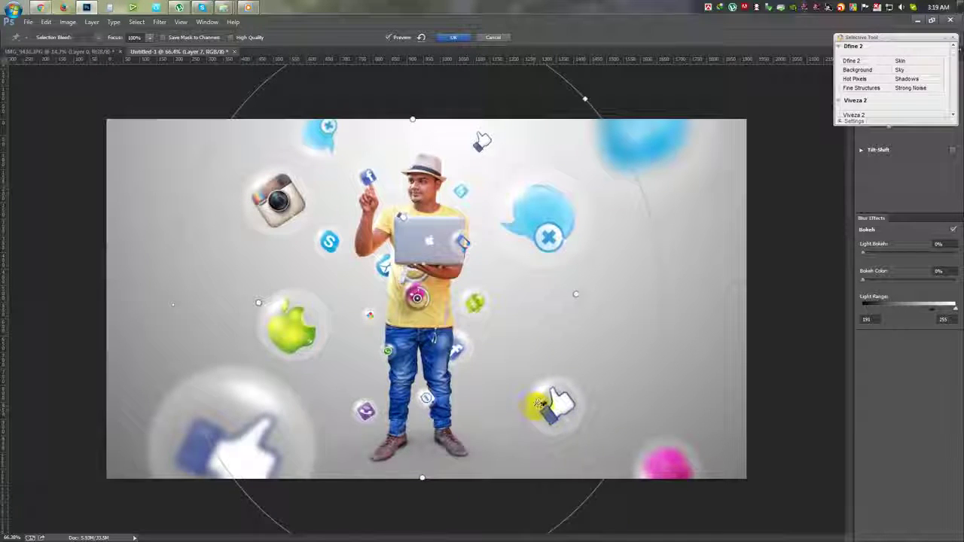
pyautogui.click(661, 293)
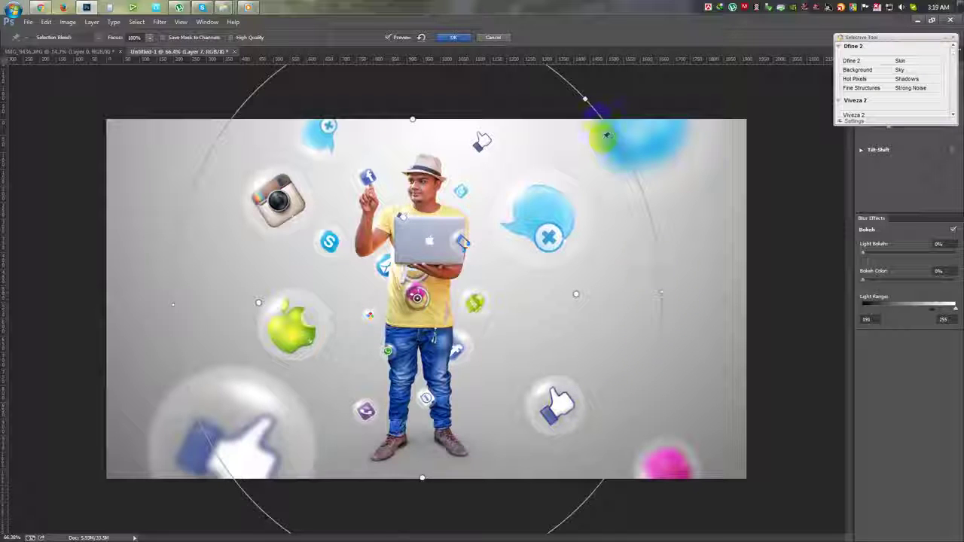
pyautogui.moveTo(585, 99); pyautogui.dragTo(572, 134)
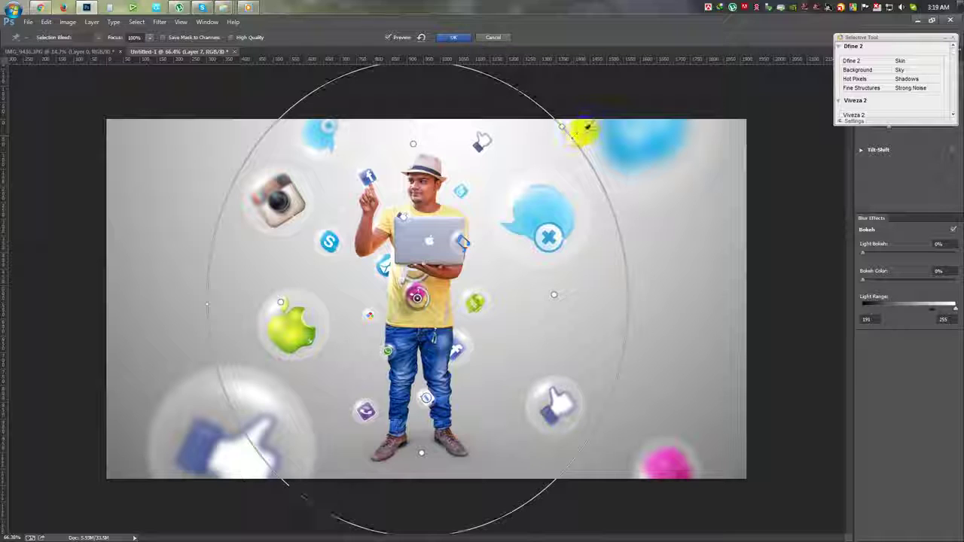
pyautogui.moveTo(571, 136); pyautogui.dragTo(565, 164)
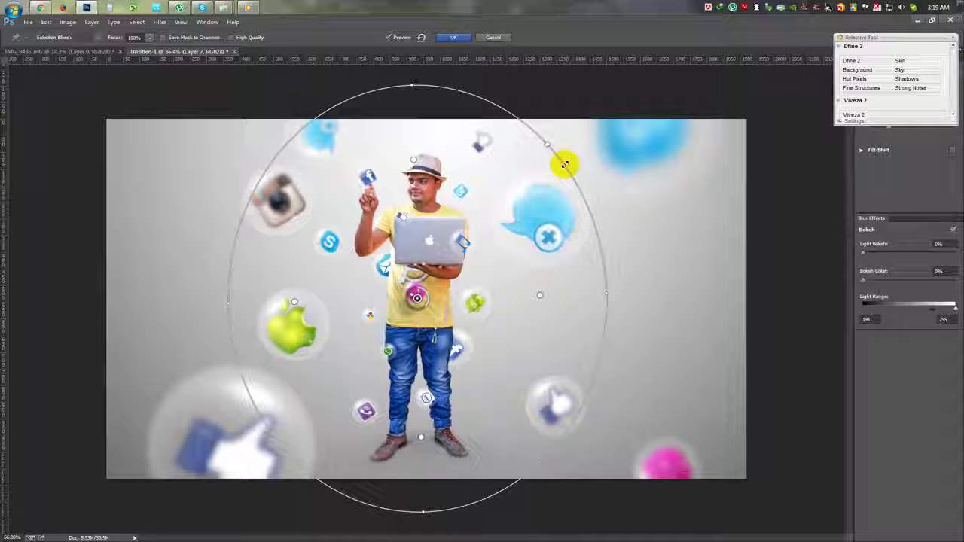
pyautogui.moveTo(564, 164); pyautogui.dragTo(571, 159)
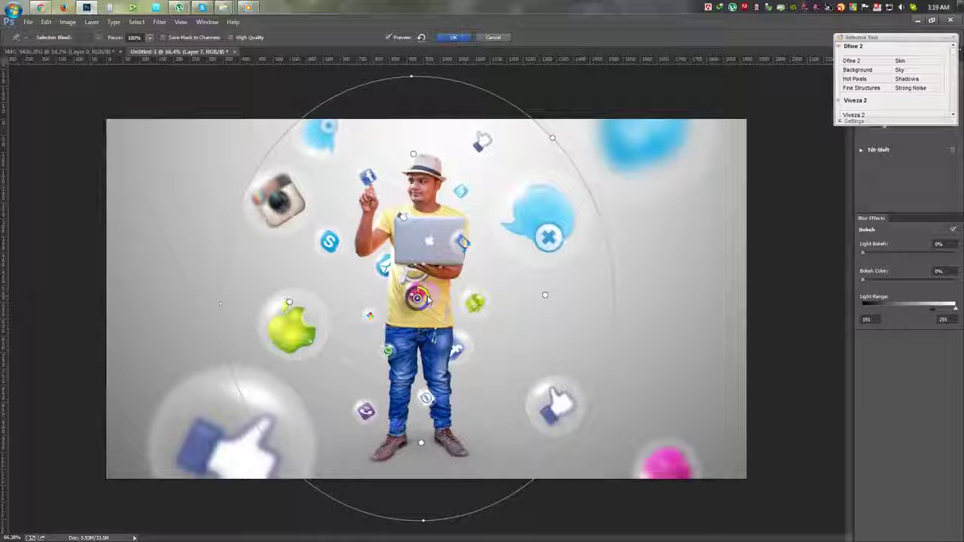
pyautogui.click(456, 37)
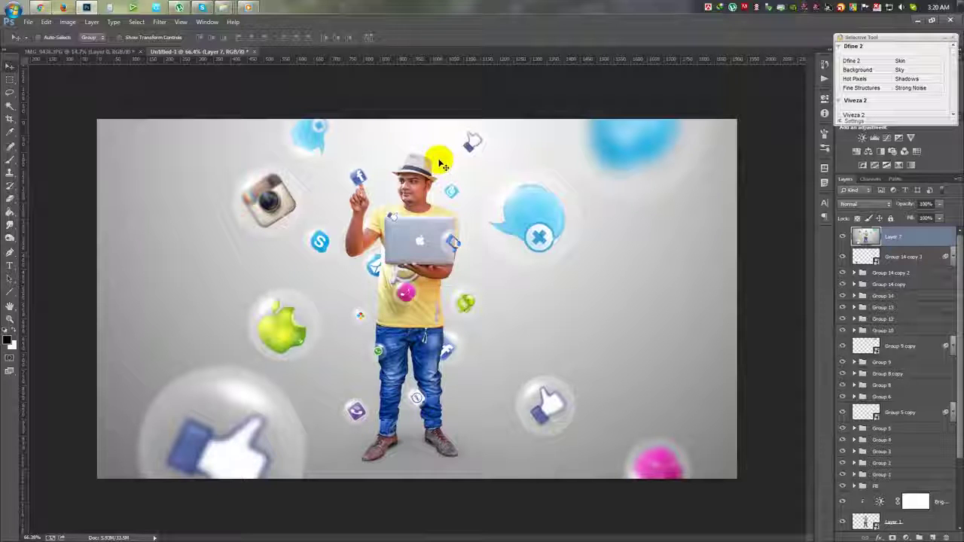
pyautogui.click(862, 113)
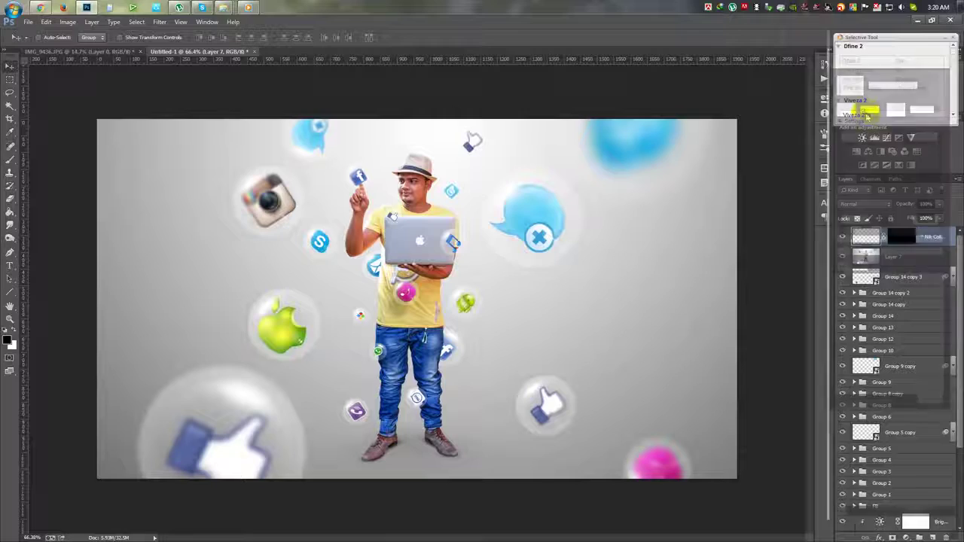
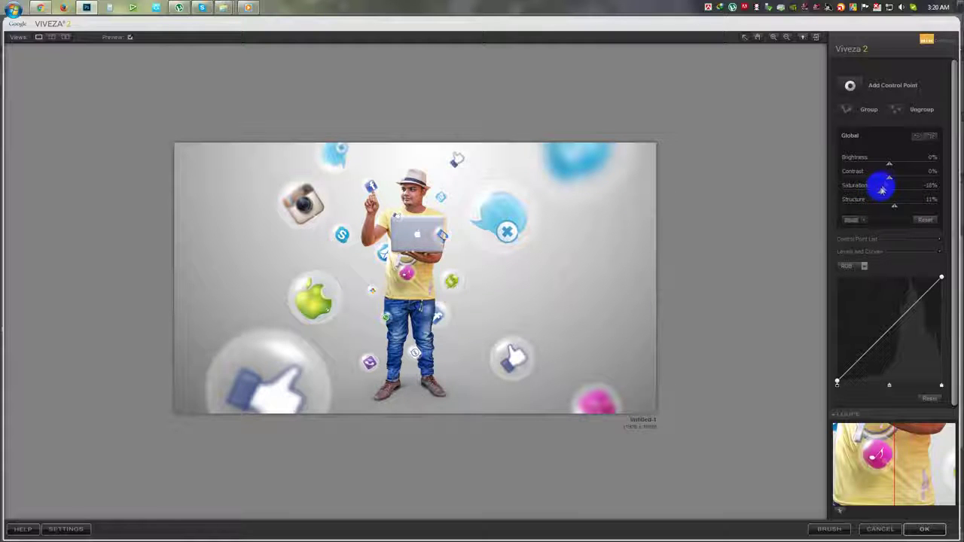
# - Apply the Viveza 2 adjustment and launch Color Efex Pro 4, previewing Bi-Color Filters
pyautogui.click(927, 528)
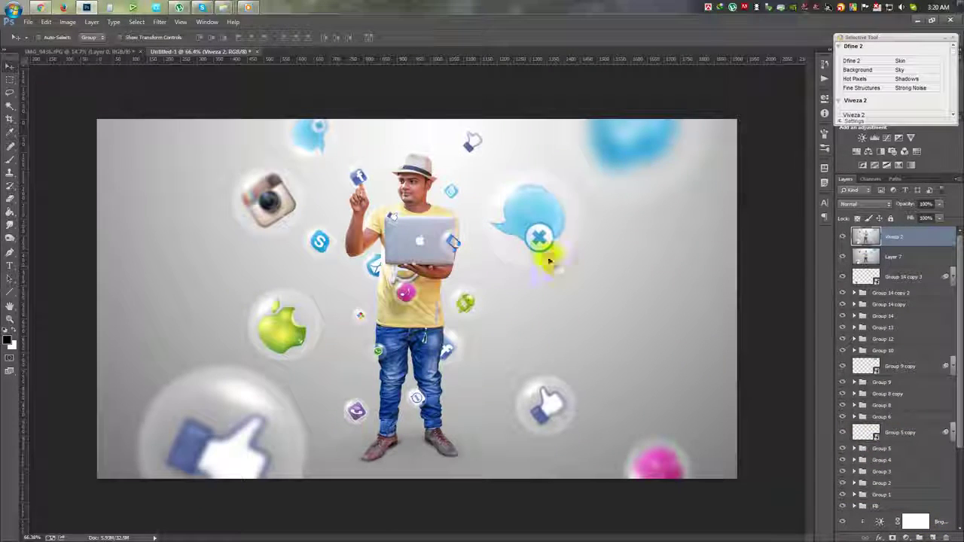
pyautogui.click(160, 22)
pyautogui.moveTo(178, 252)
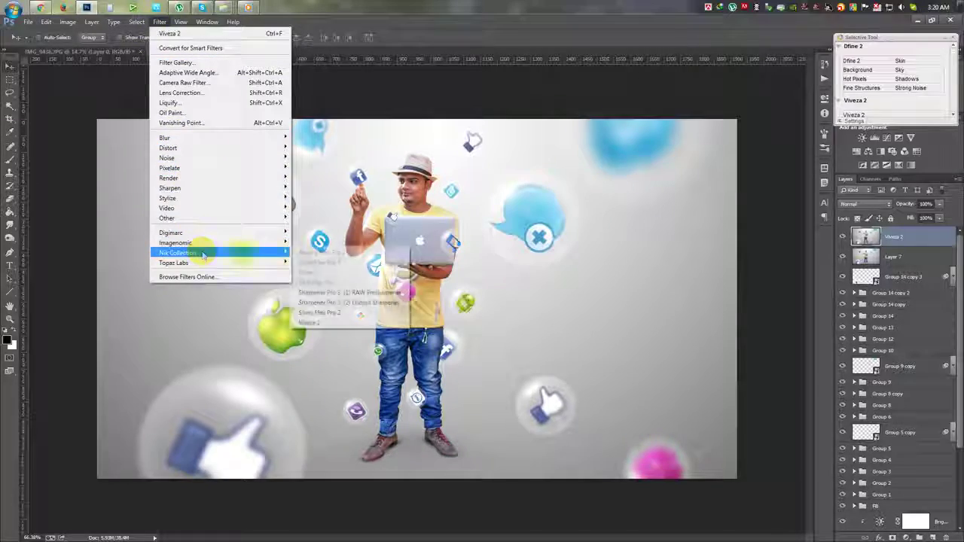
pyautogui.click(307, 263)
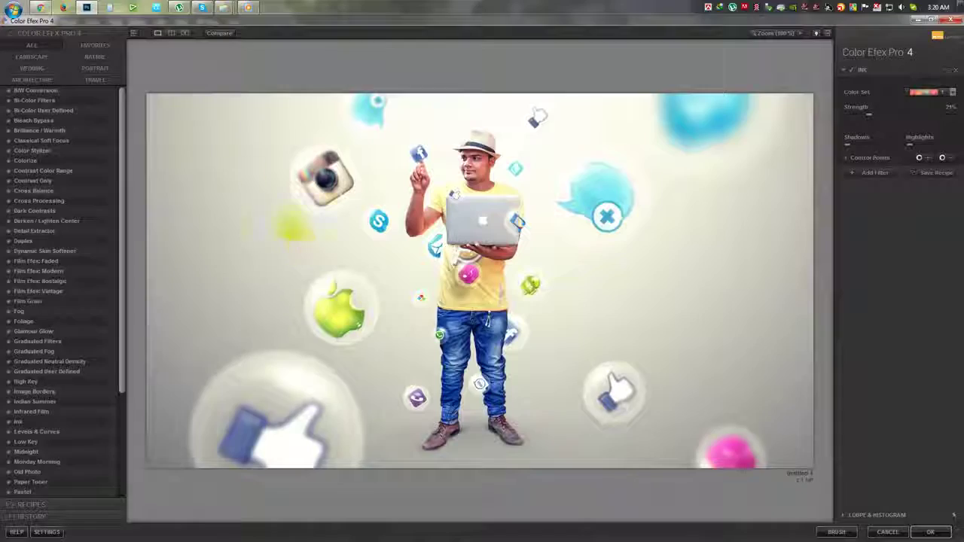
pyautogui.click(47, 100)
# - Compare the Bi-Color looks and choose a colour set for the bi-color tint
pyautogui.click(47, 109)
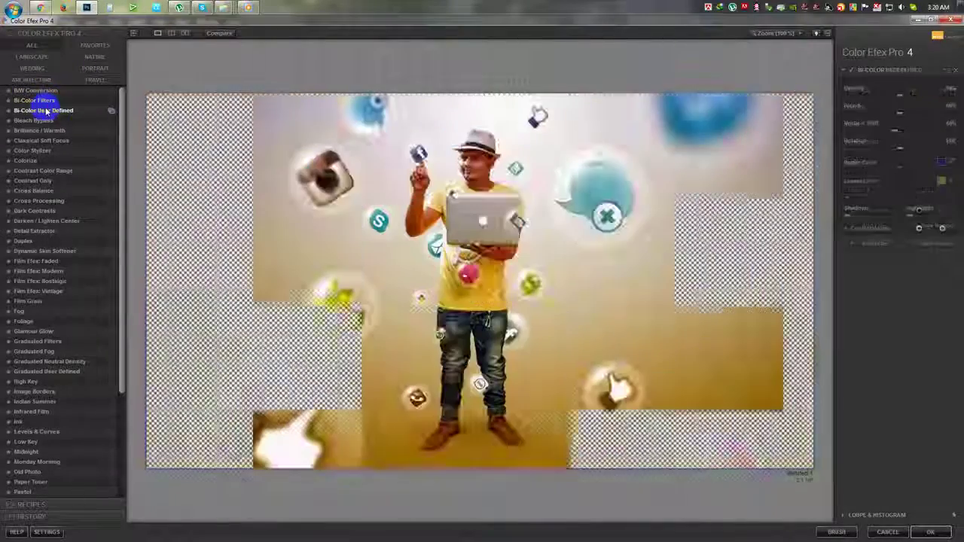
pyautogui.click(47, 101)
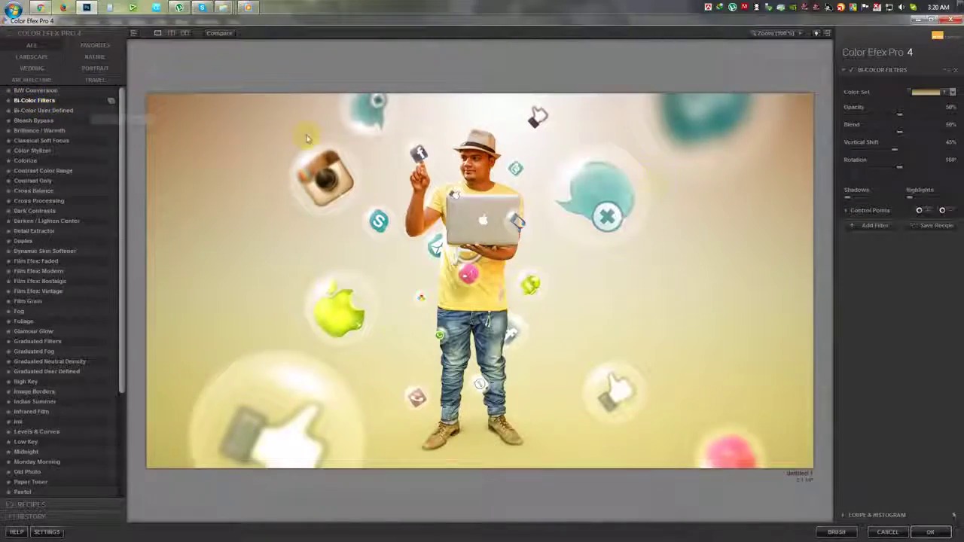
pyautogui.click(928, 92)
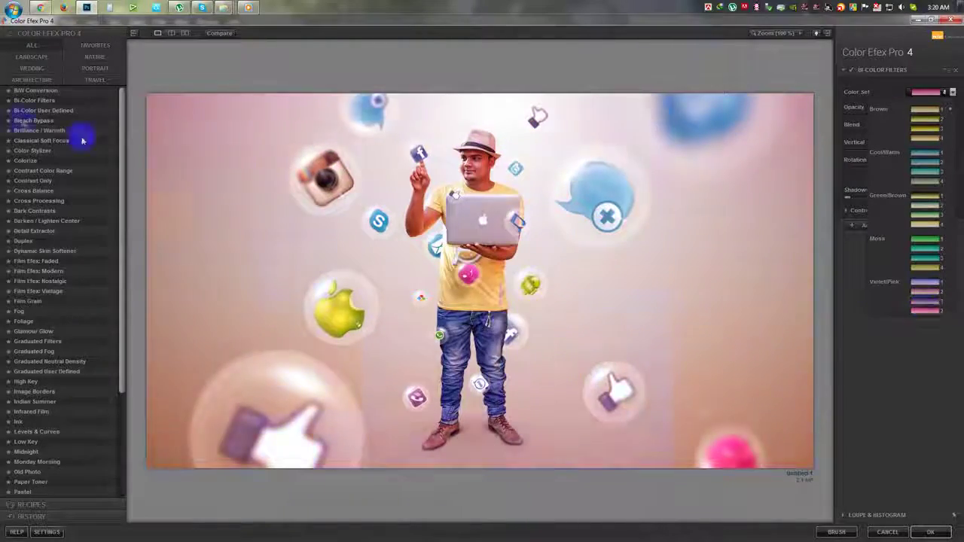
pyautogui.click(32, 103)
# - Preview Bleach Bypass, Classical Soft Focus, Colorize, Contrast, Cross Processing and Dark Contrasts looks
pyautogui.click(34, 121)
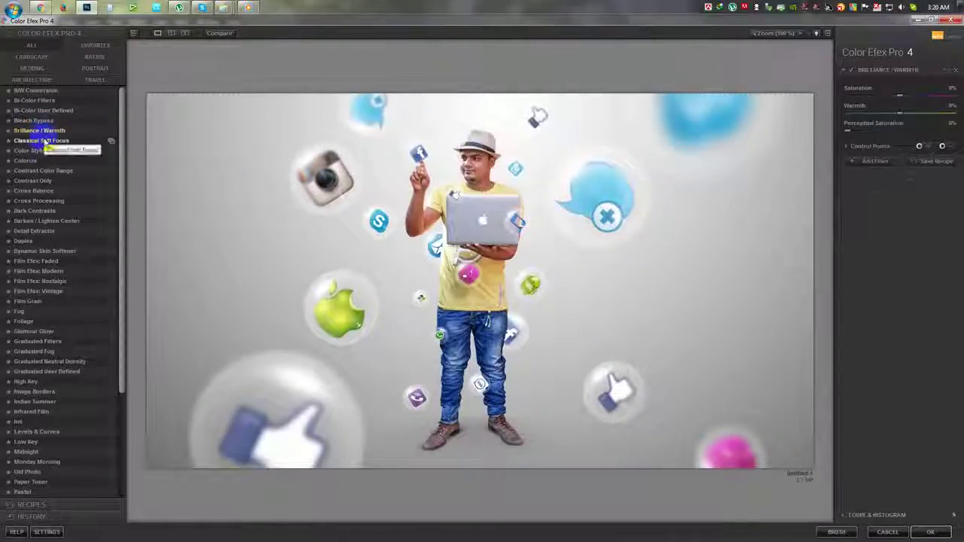
pyautogui.click(41, 140)
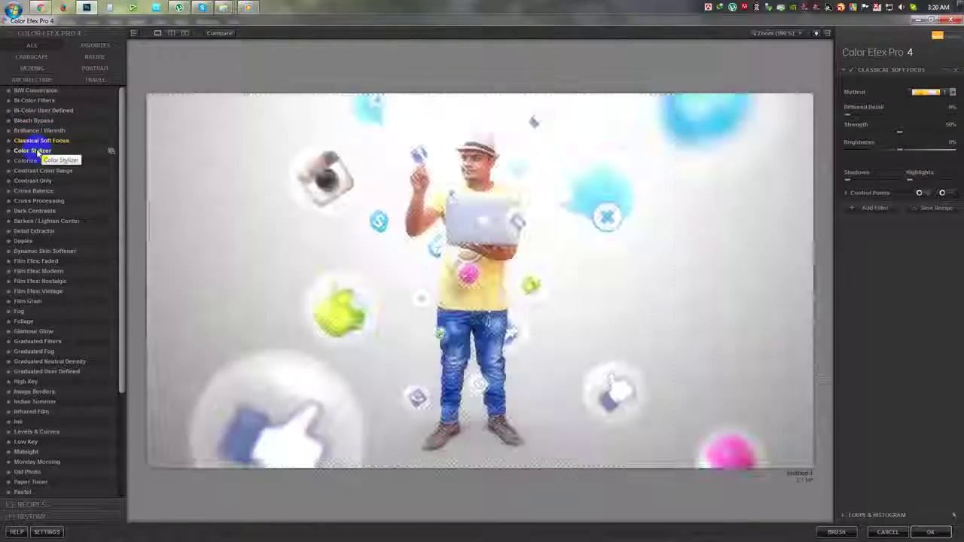
pyautogui.click(25, 161)
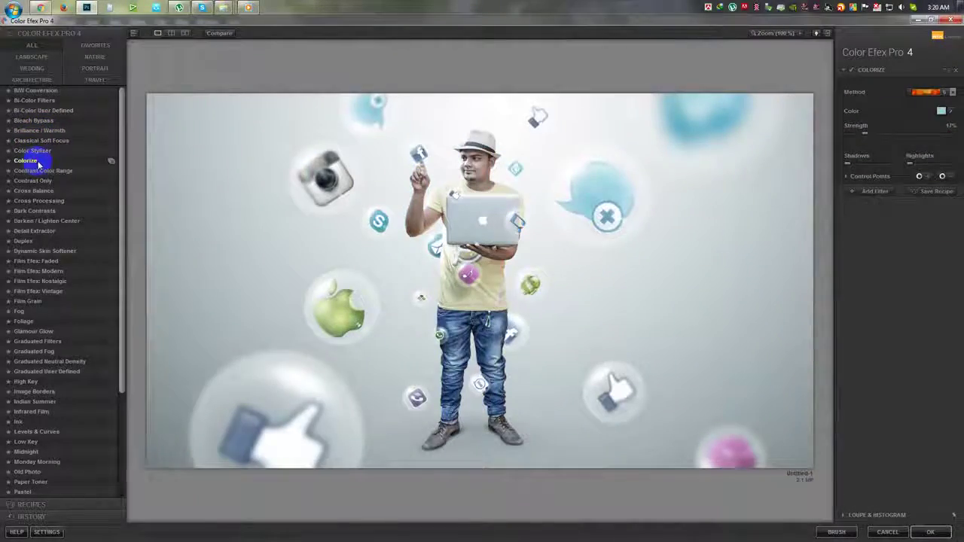
pyautogui.click(38, 171)
pyautogui.click(34, 182)
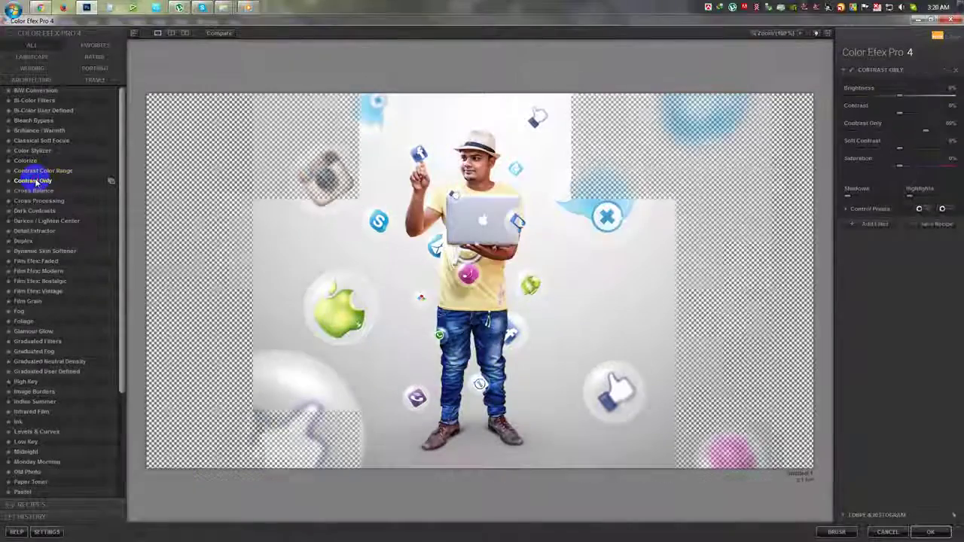
pyautogui.click(35, 191)
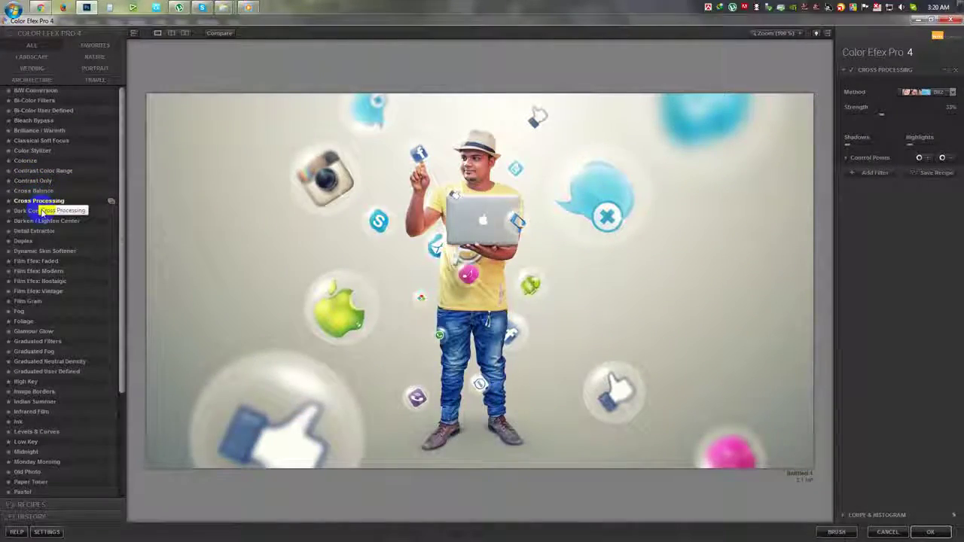
pyautogui.click(41, 211)
# - Apply Darken / Lighten Center, compare before and after, then add Dynamic Skin Softener
pyautogui.click(42, 221)
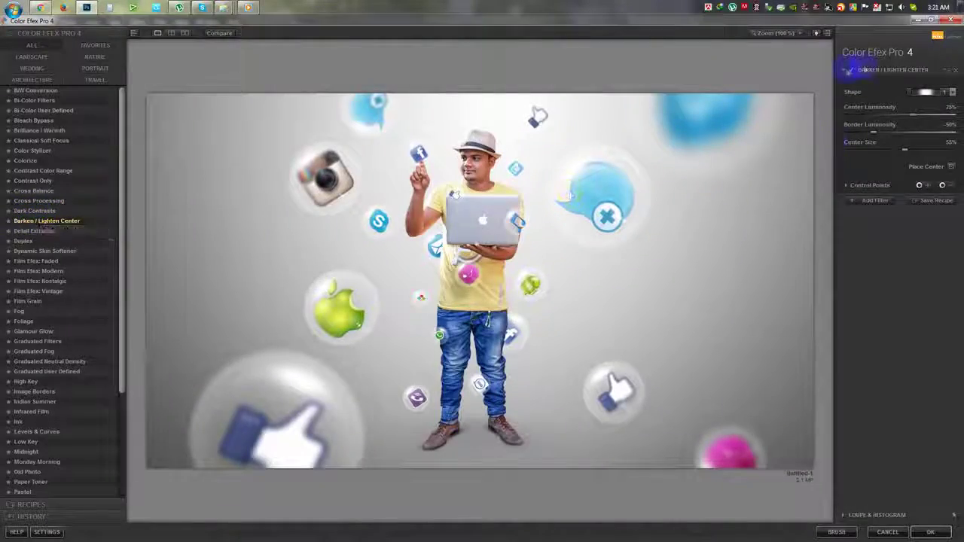
pyautogui.click(848, 70)
pyautogui.click(848, 70)
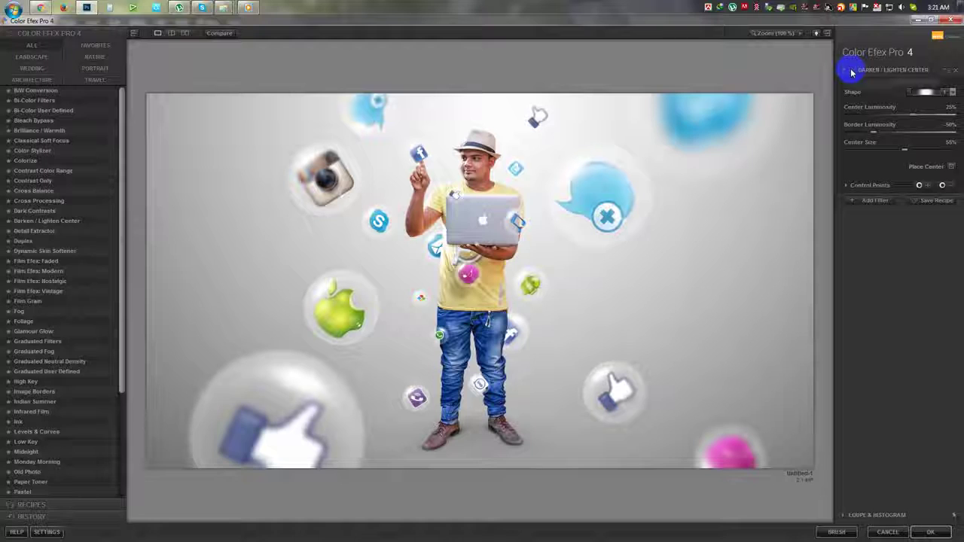
pyautogui.click(850, 71)
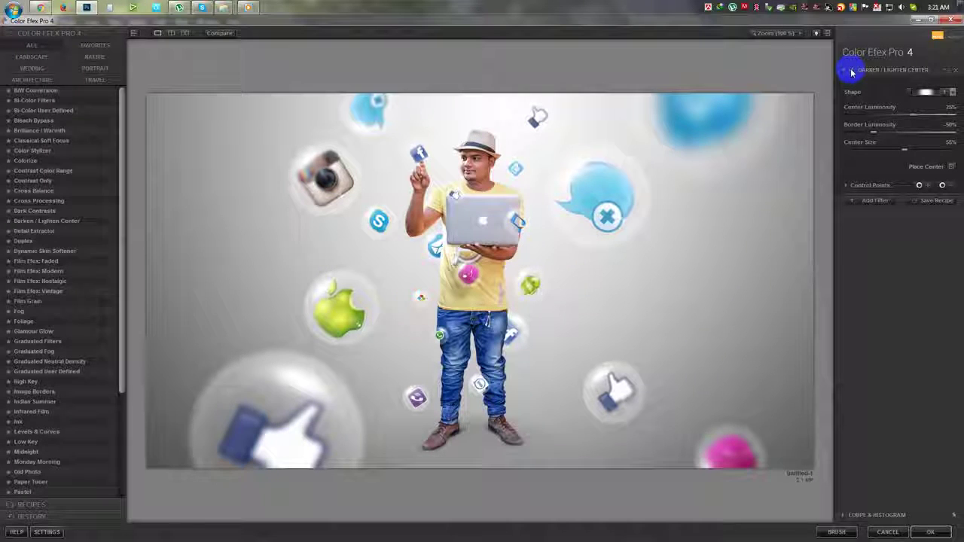
pyautogui.click(850, 71)
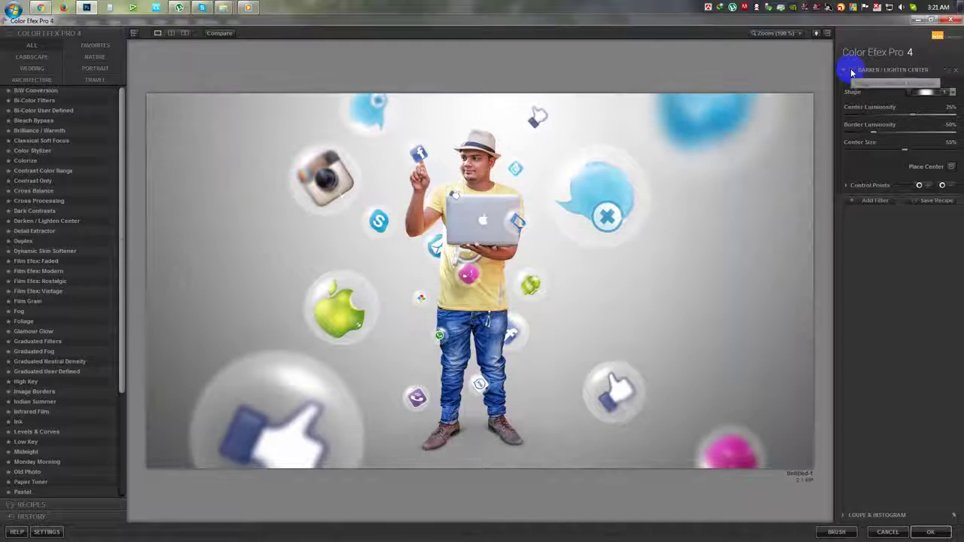
pyautogui.click(38, 251)
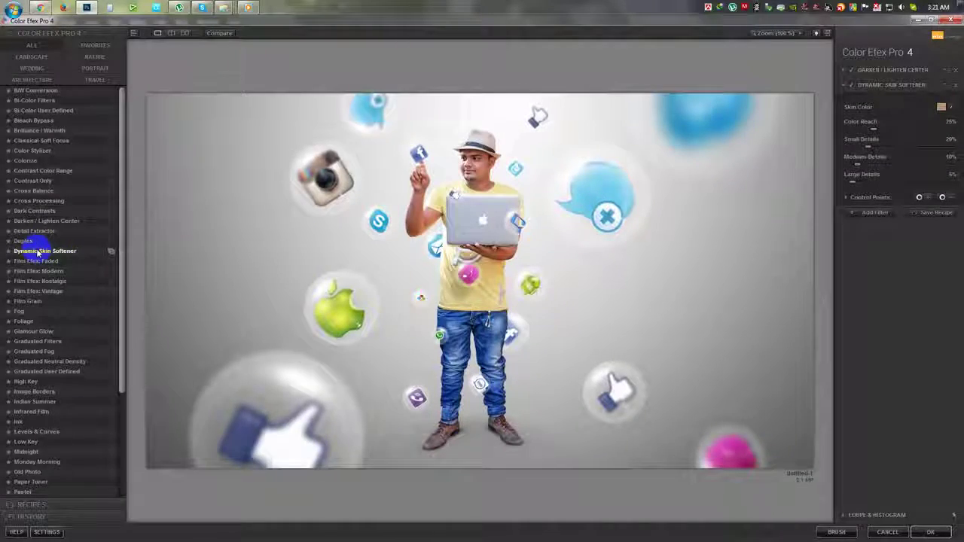
# - Preview Duplex, Fog, Foliage, Graduated Filters and Ink, weakening Ink to 22%
pyautogui.click(36, 260)
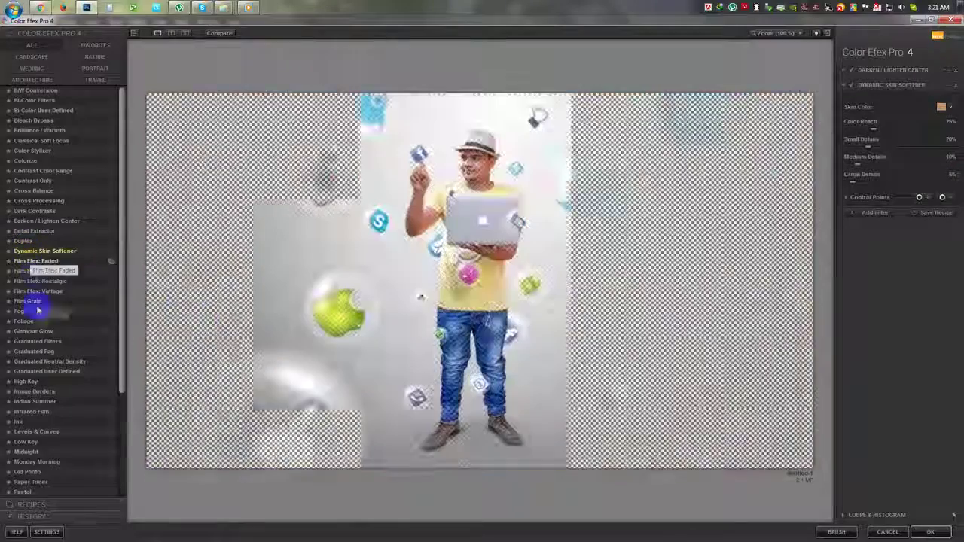
pyautogui.click(23, 311)
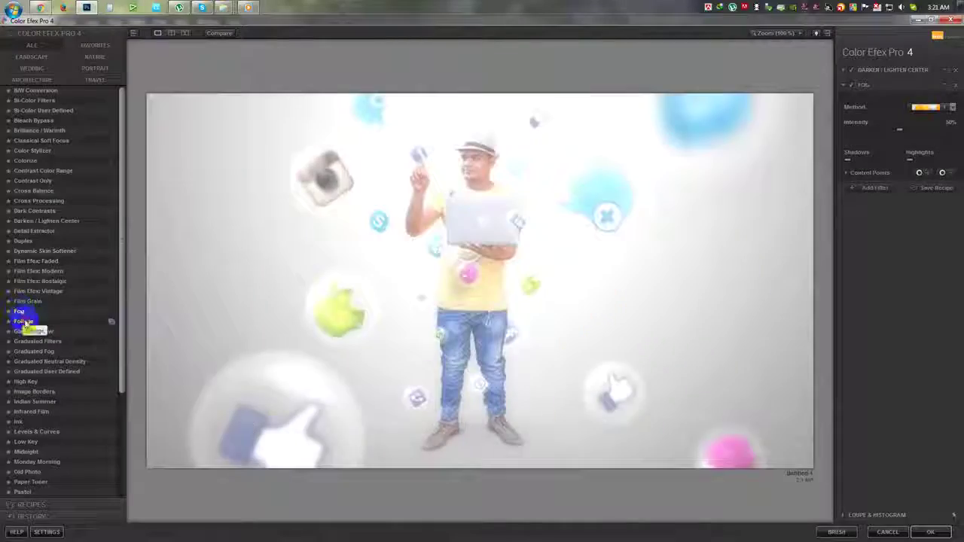
pyautogui.click(23, 322)
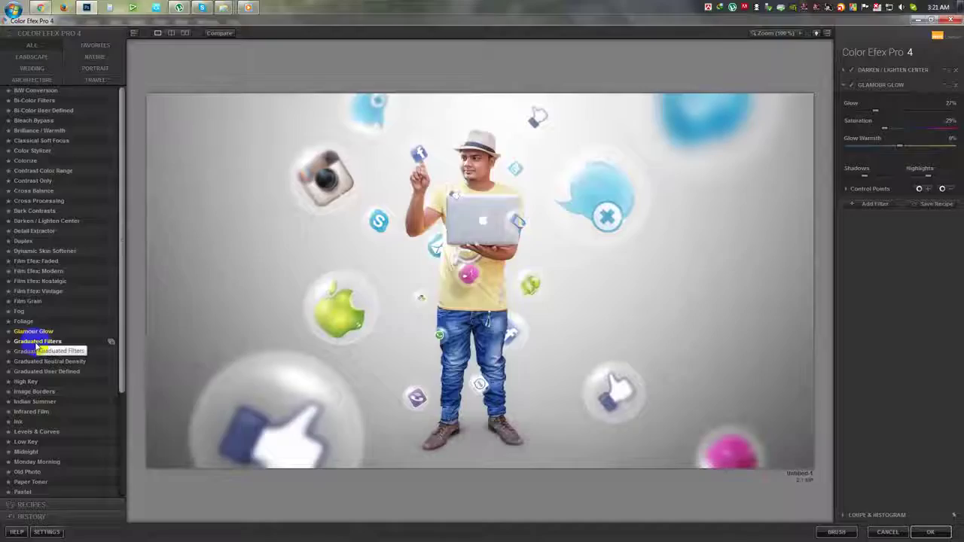
pyautogui.click(36, 343)
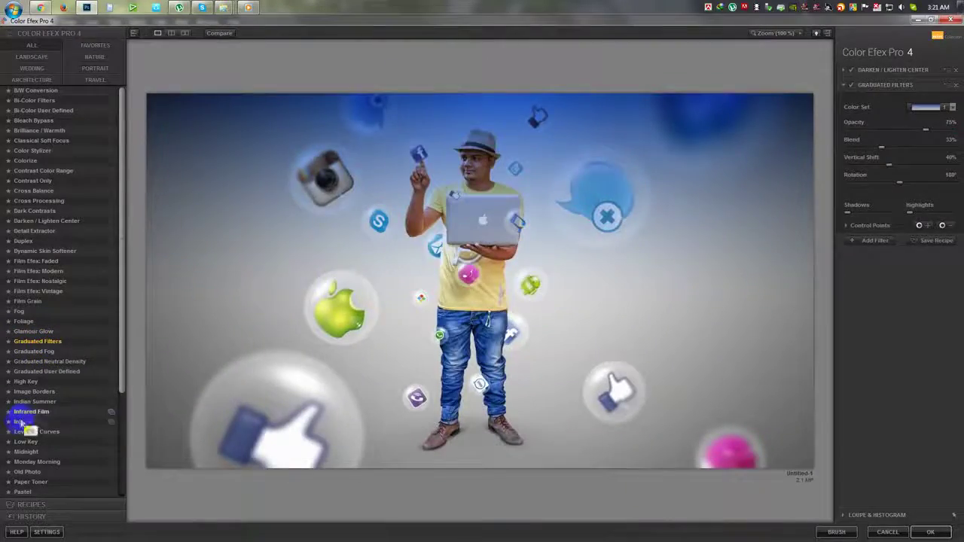
pyautogui.click(18, 422)
pyautogui.moveTo(874, 135); pyautogui.dragTo(864, 132)
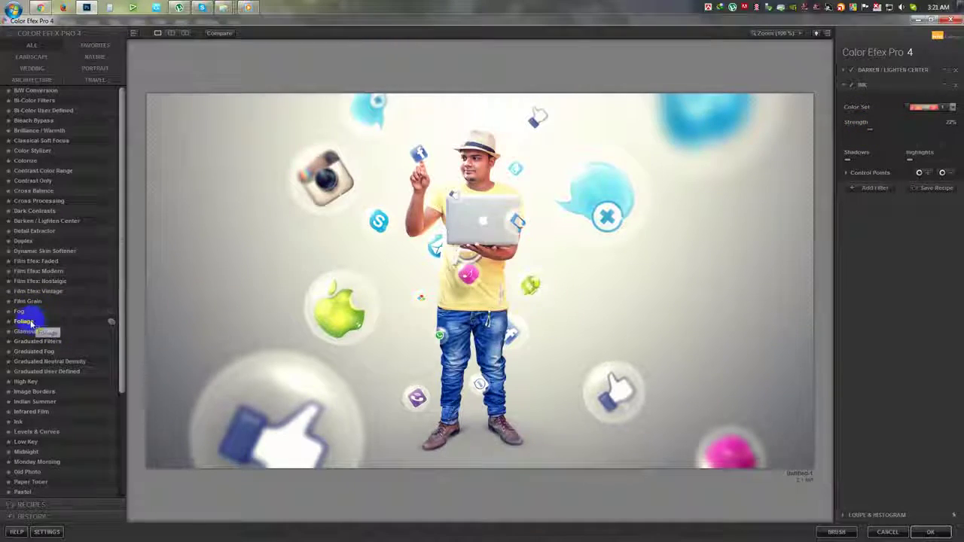
# - Set the second filter to Foliage, add Cross Processing at about 54%, and apply
pyautogui.click(27, 322)
pyautogui.click(898, 141)
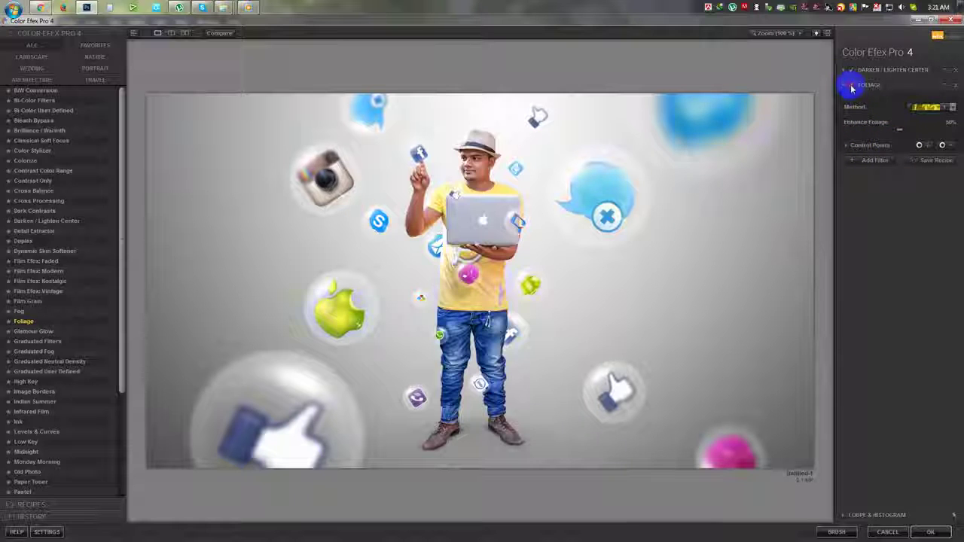
pyautogui.click(866, 158)
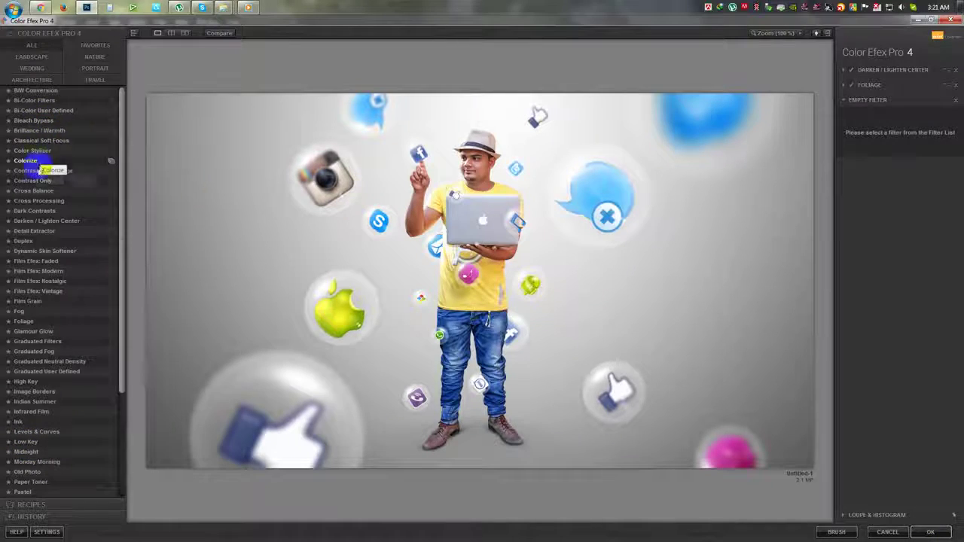
pyautogui.click(39, 199)
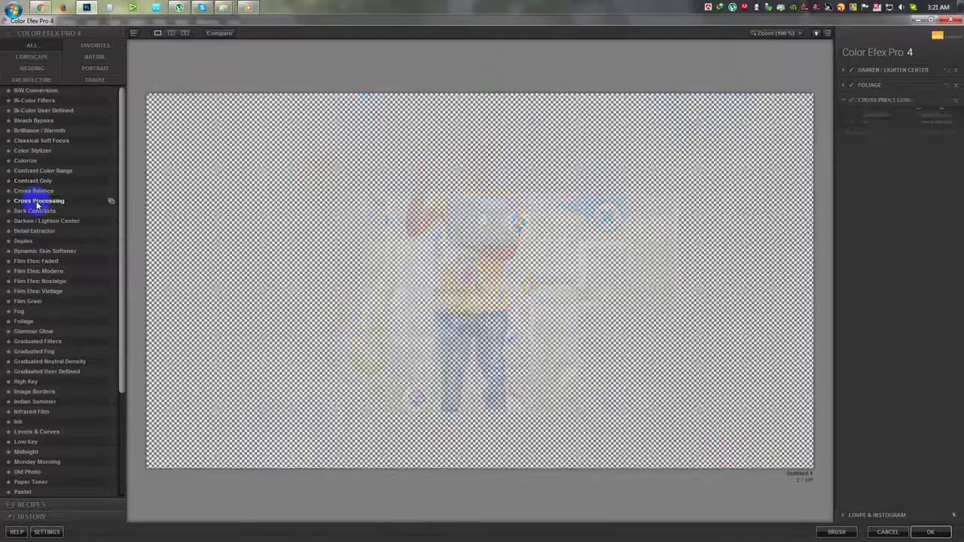
pyautogui.click(907, 148)
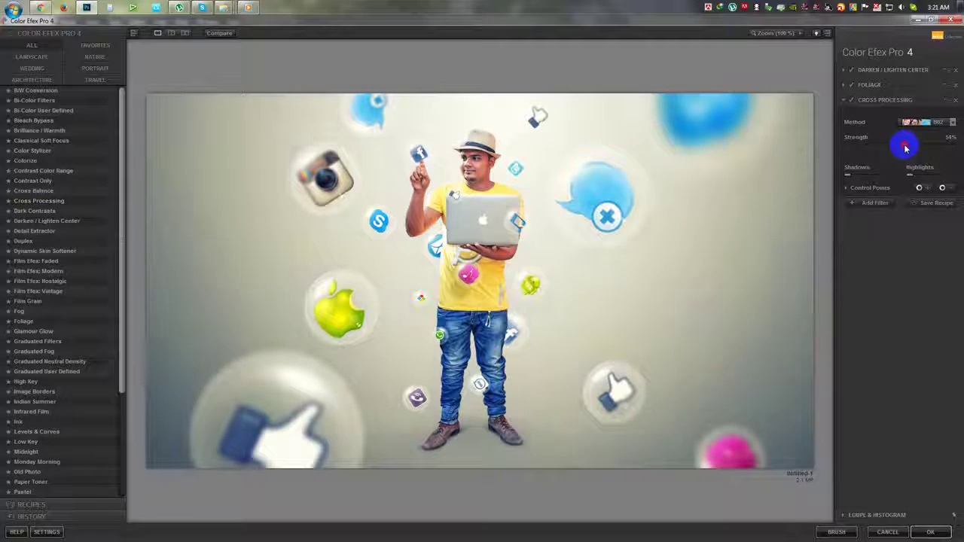
pyautogui.moveTo(900, 147)
pyautogui.mouseDown()
pyautogui.moveTo(880, 148)
pyautogui.moveTo(890, 401)
pyautogui.mouseUp()
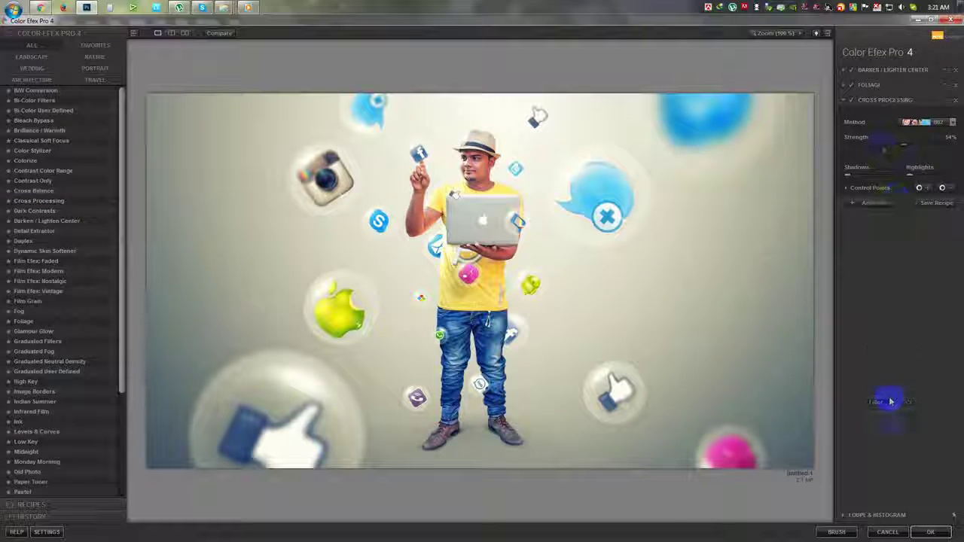
pyautogui.click(932, 532)
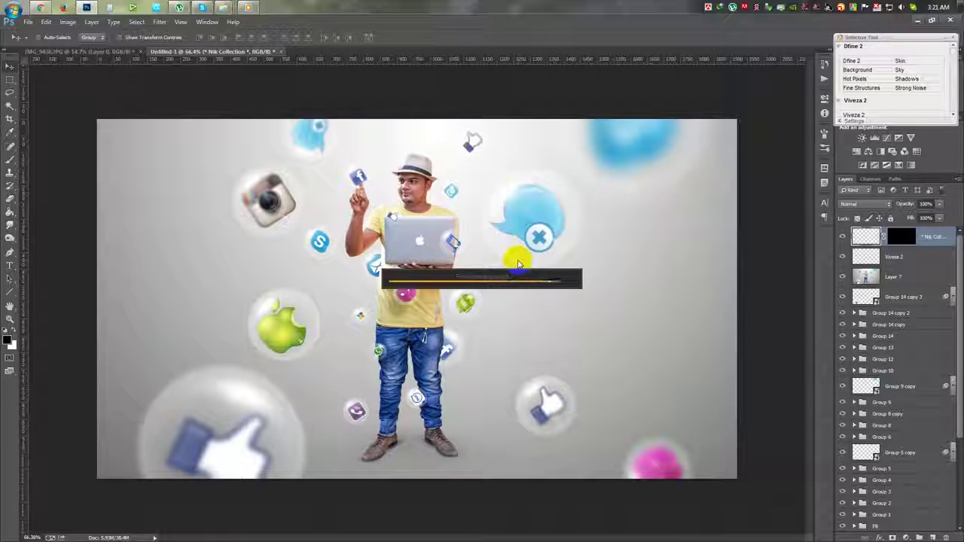
# - Apply Camera Raw Filter with temperature +4, sharpening 25 and a darker post-crop vignette
pyautogui.click(159, 21)
pyautogui.click(173, 89)
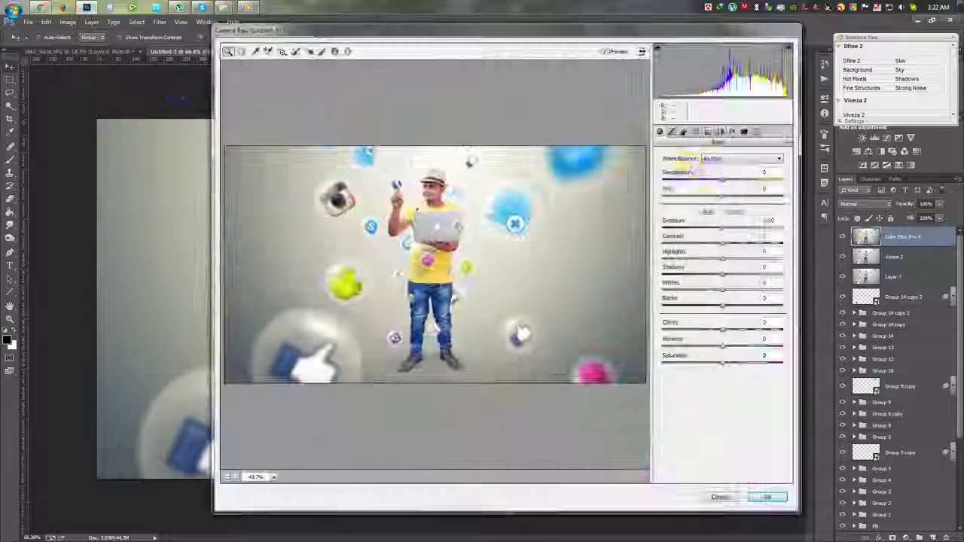
pyautogui.moveTo(723, 183); pyautogui.dragTo(727, 184)
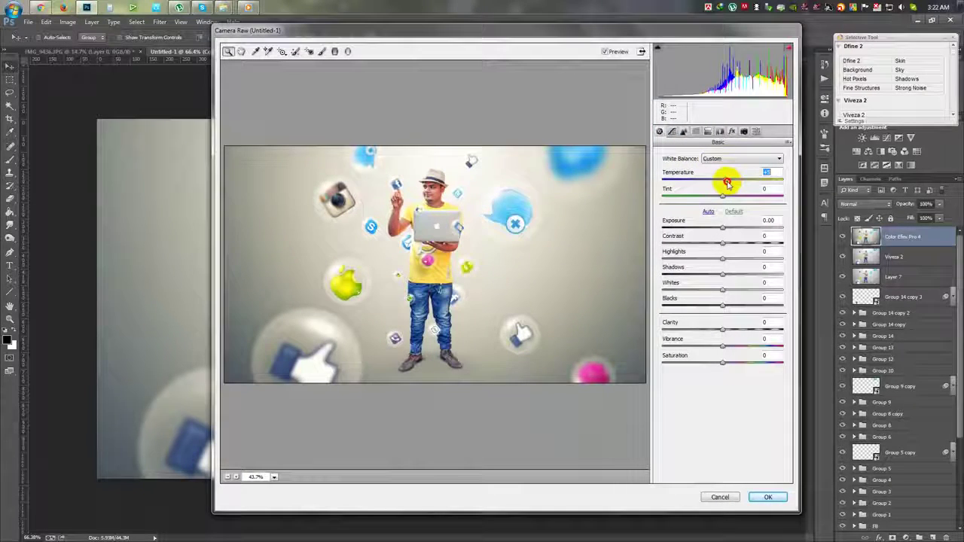
pyautogui.moveTo(725, 181)
pyautogui.mouseDown()
pyautogui.moveTo(716, 179)
pyautogui.moveTo(728, 187)
pyautogui.mouseUp()
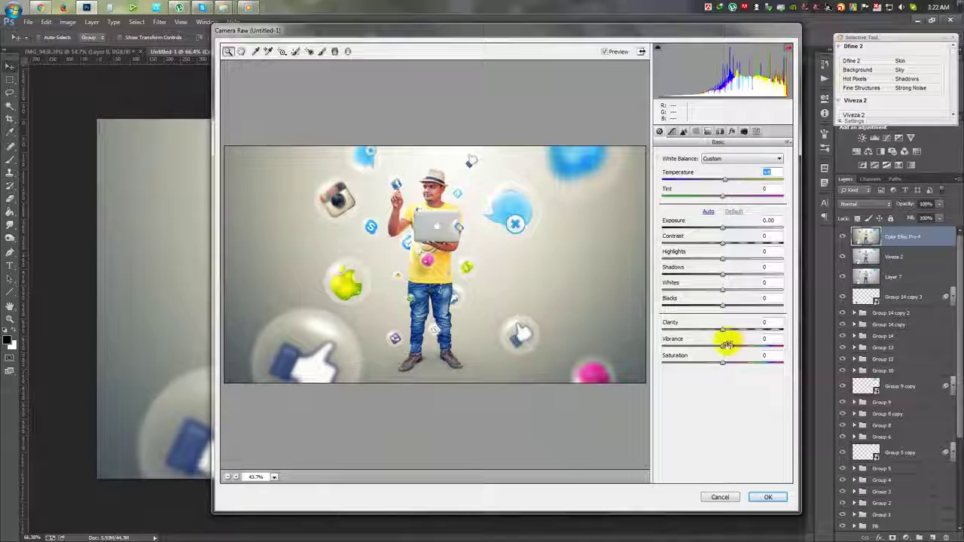
pyautogui.click(684, 131)
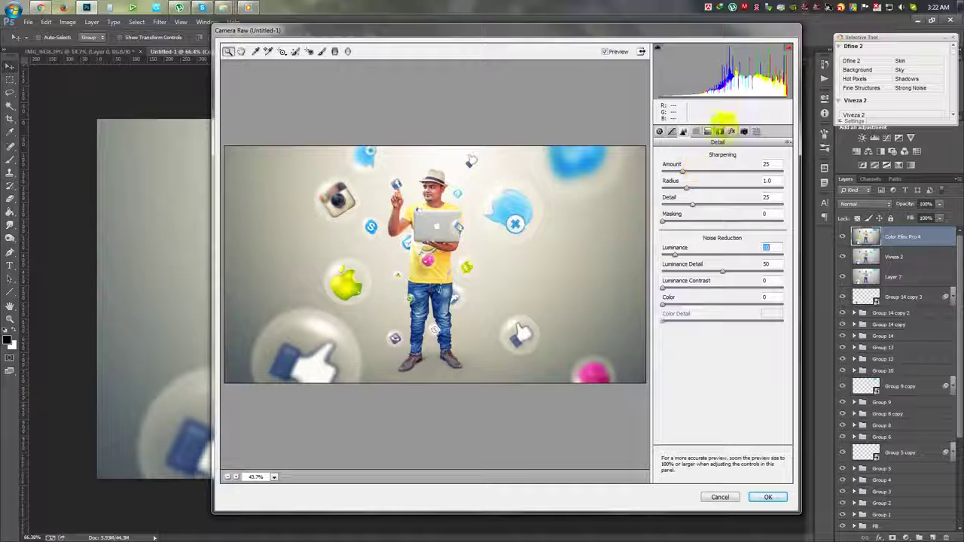
pyautogui.click(732, 132)
pyautogui.moveTo(716, 259); pyautogui.dragTo(719, 261)
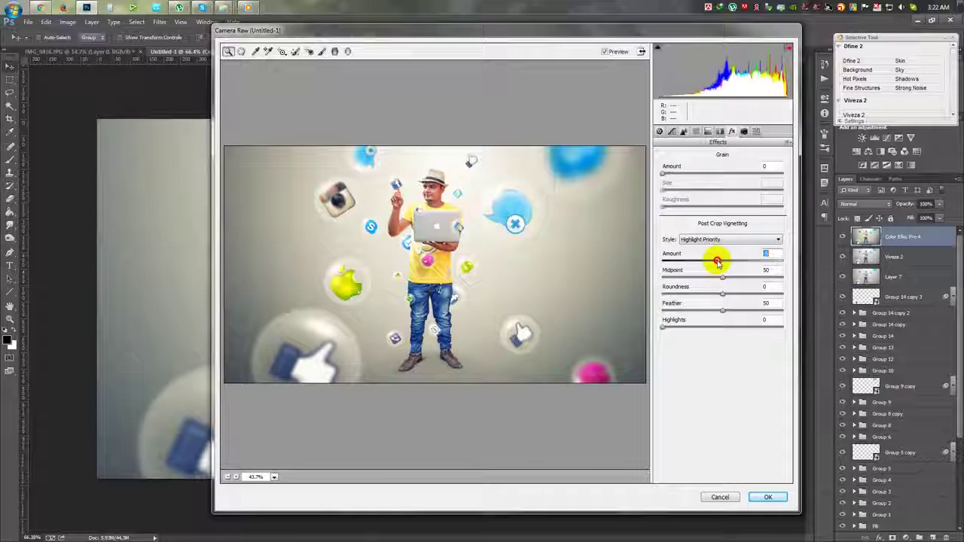
pyautogui.click(768, 497)
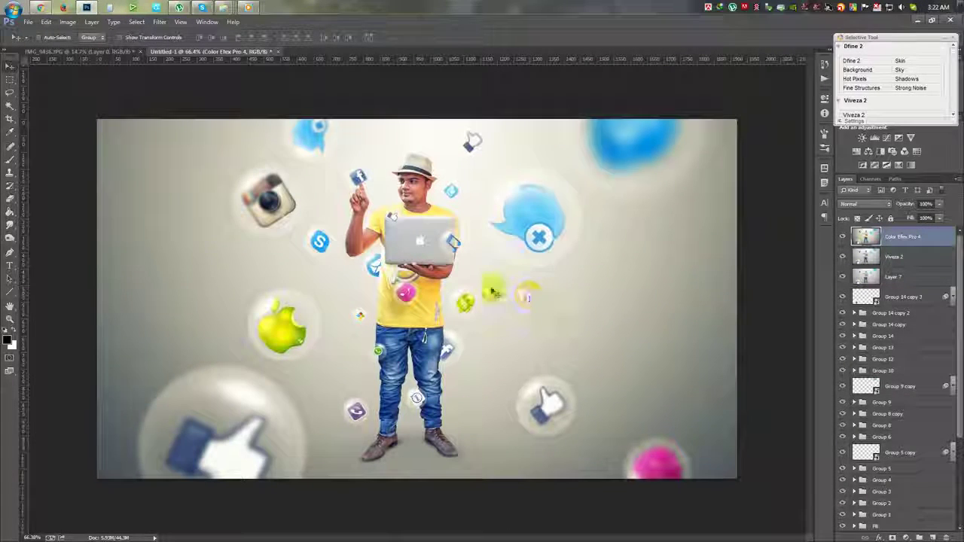
# - Create a text layer right of the man and type the 'DESIGN BY' credit
pyautogui.click(10, 265)
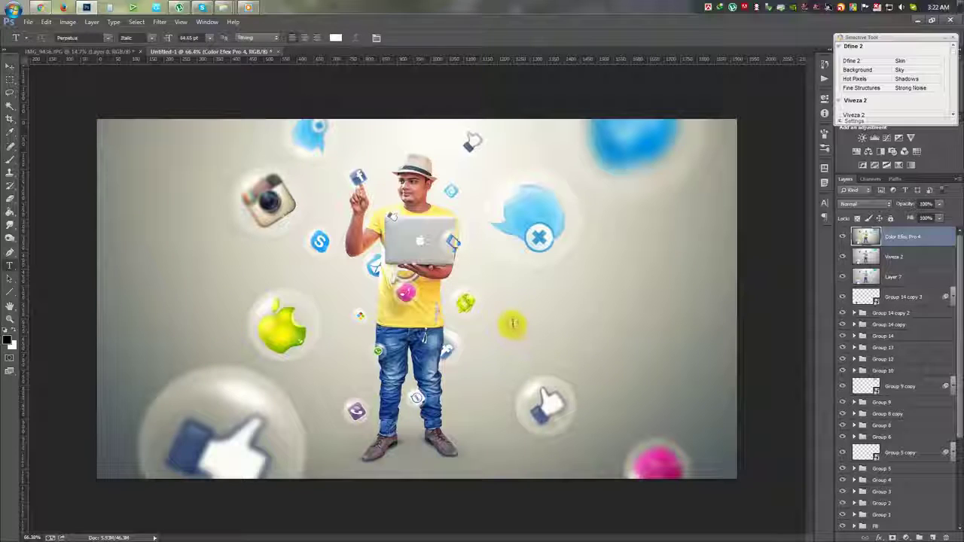
pyautogui.click(513, 325)
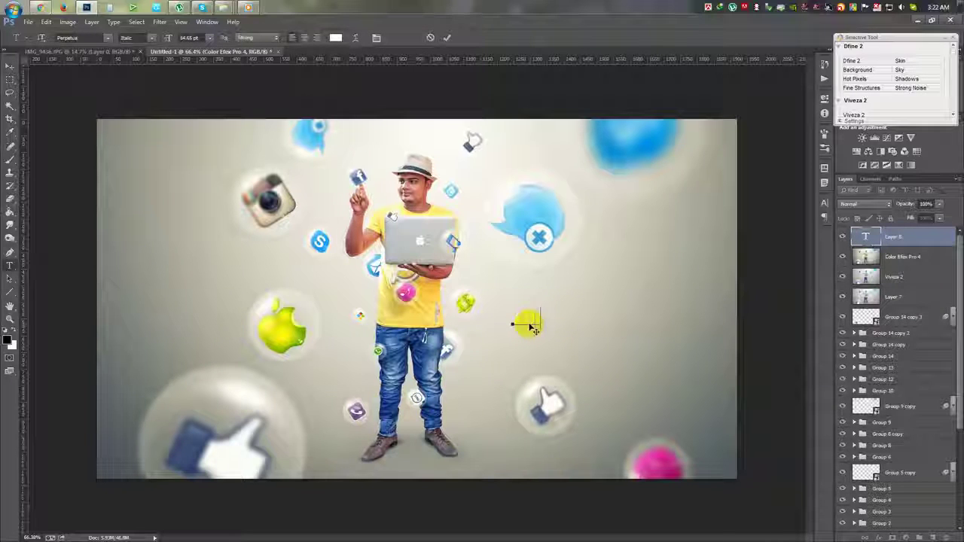
pyautogui.write('T BY HAS HASIB')
pyautogui.hotkey('ctrl', 'a')
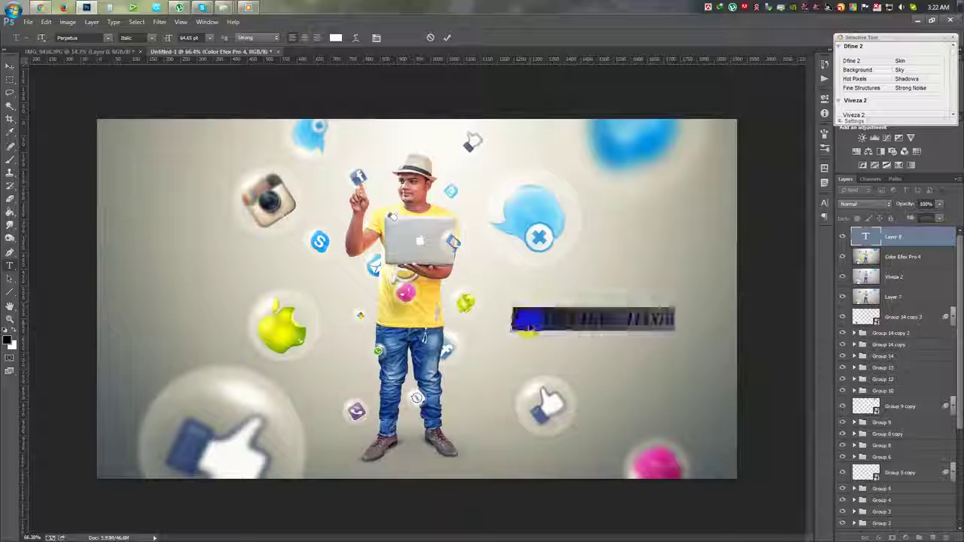
pyautogui.moveTo(547, 320); pyautogui.dragTo(490, 321)
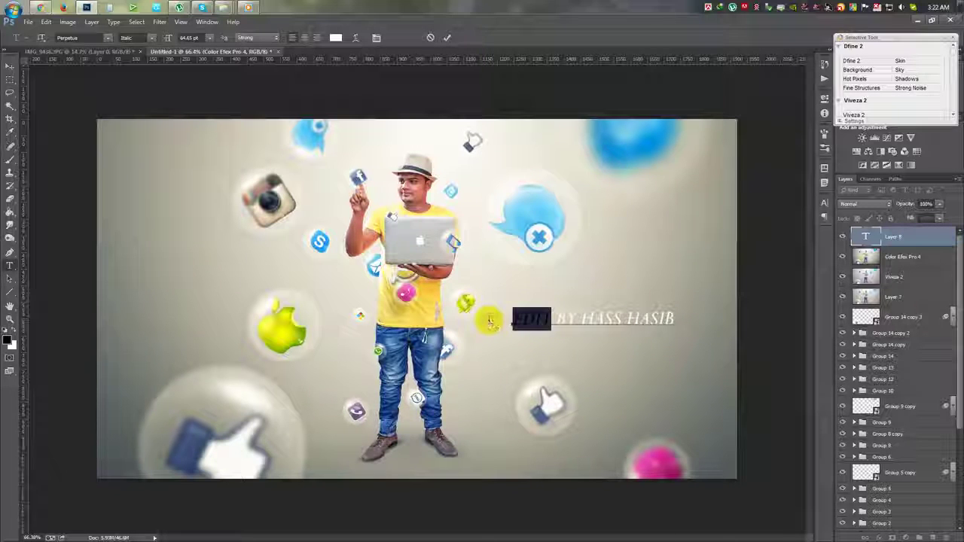
pyautogui.write('BYDESIGN')
pyautogui.hotkey('ctrl', 'a')
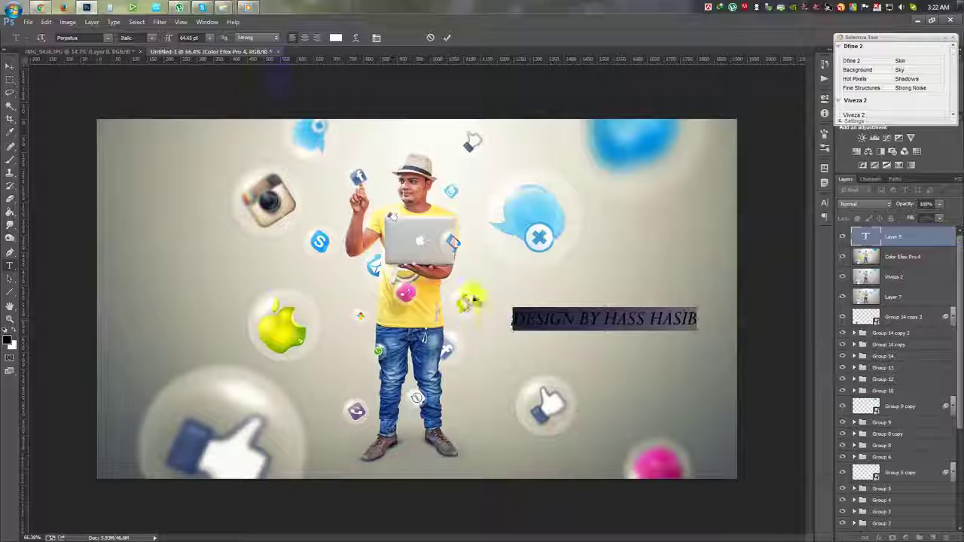
# - Make the credit Perpetua Bold Italic 12 pt, commit it, and move it toward the figure
pyautogui.click(189, 39)
pyautogui.write('29.65')
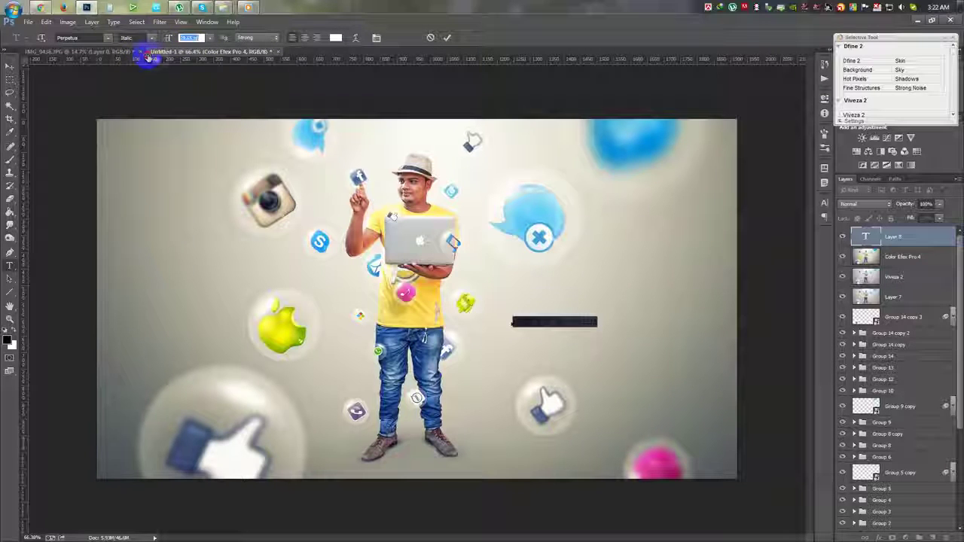
pyautogui.click(143, 78)
pyautogui.moveTo(349, 205); pyautogui.dragTo(368, 145)
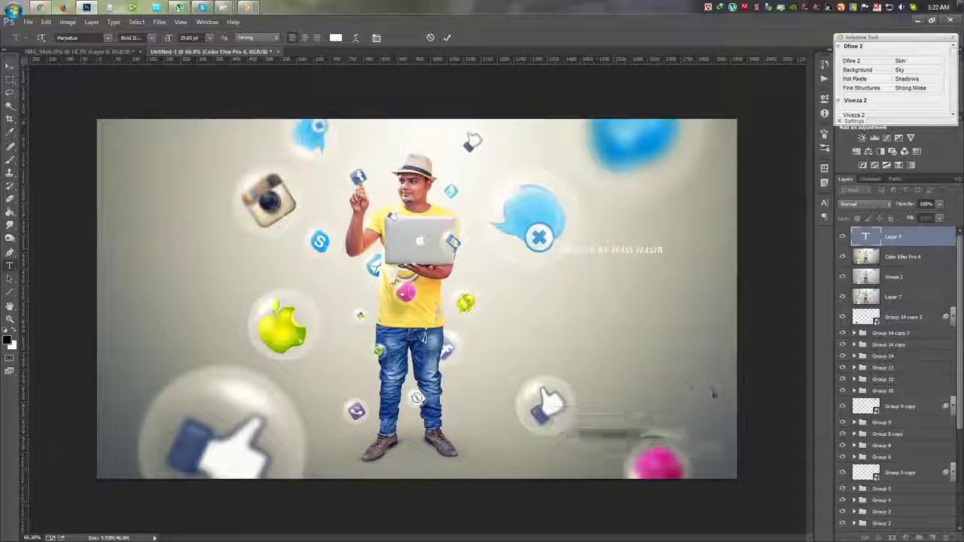
pyautogui.moveTo(368, 145)
pyautogui.mouseDown()
pyautogui.moveTo(201, 78)
pyautogui.moveTo(714, 406)
pyautogui.mouseUp()
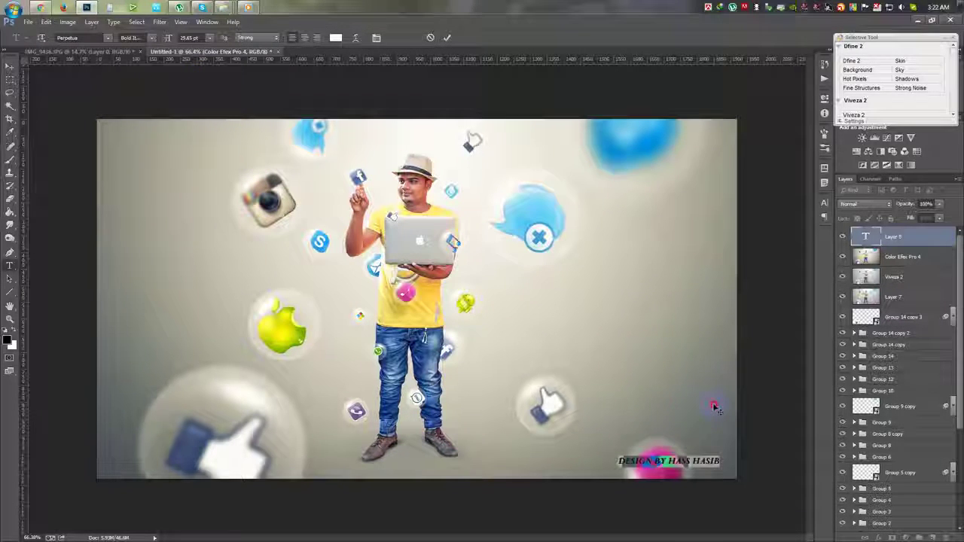
pyautogui.click(193, 37)
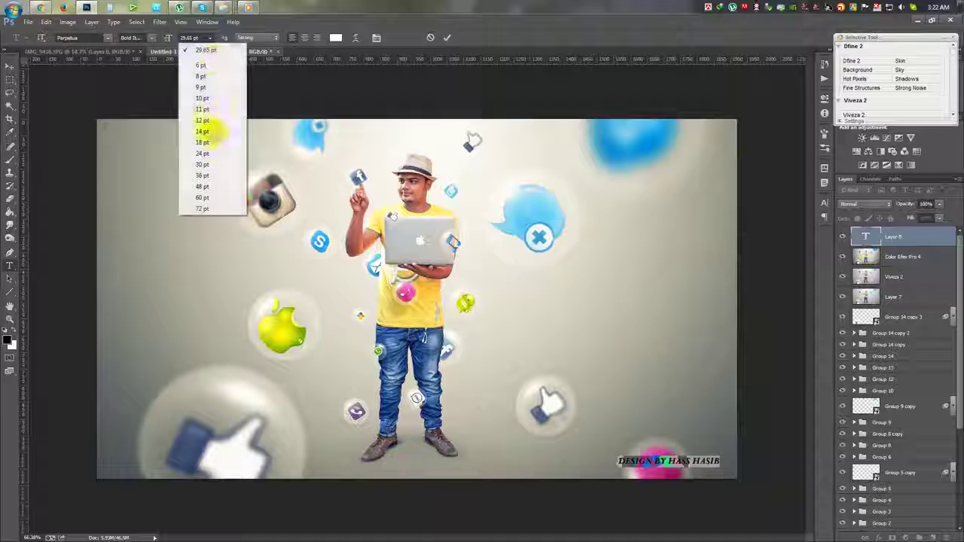
pyautogui.click(210, 128)
pyautogui.hotkey('ctrl', 'z')
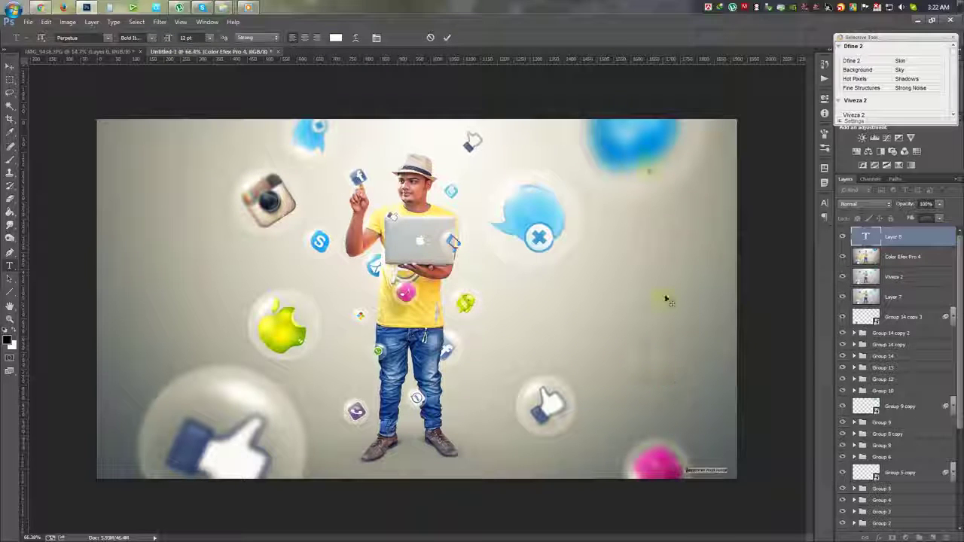
pyautogui.click(447, 37)
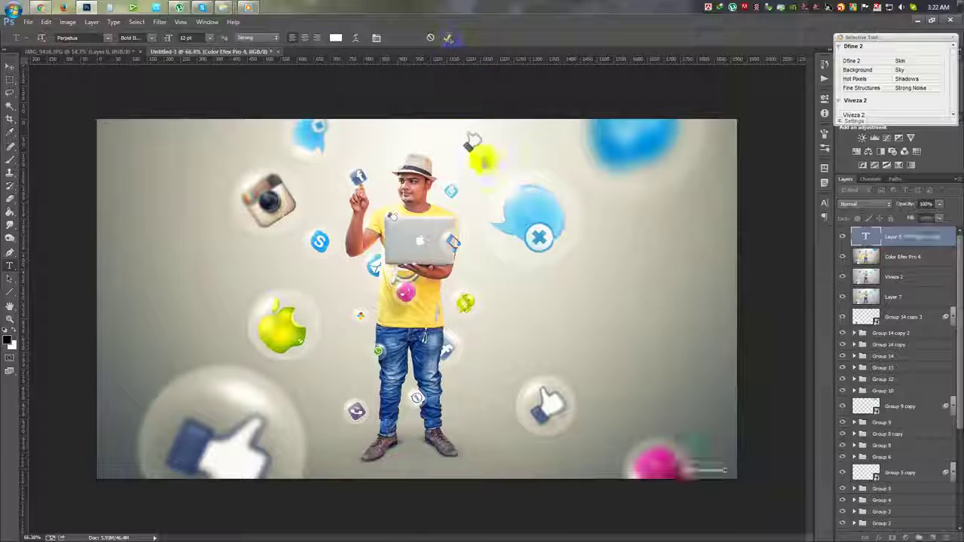
pyautogui.click(10, 66)
pyautogui.moveTo(742, 497)
pyautogui.mouseDown()
pyautogui.moveTo(655, 304)
pyautogui.moveTo(549, 332)
pyautogui.moveTo(572, 305)
pyautogui.mouseUp()
# - Add a new first line naming the model above the credit and retype the second line
pyautogui.hotkey('ctrl', 't')
pyautogui.press('Return')
pyautogui.scroll(3, 518, 328)
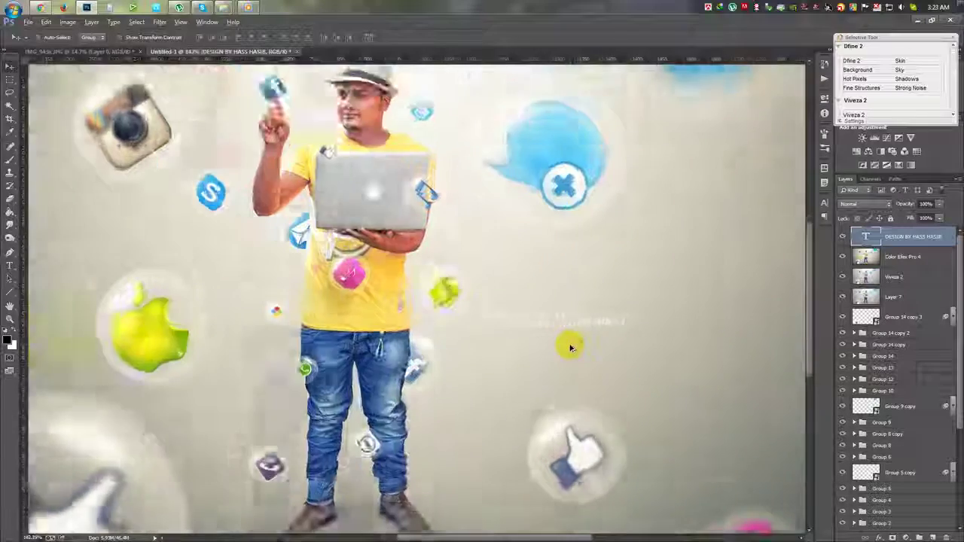
pyautogui.scroll(2, 519, 328)
pyautogui.doubleClick(866, 237)
pyautogui.click(467, 292)
pyautogui.press('Return')
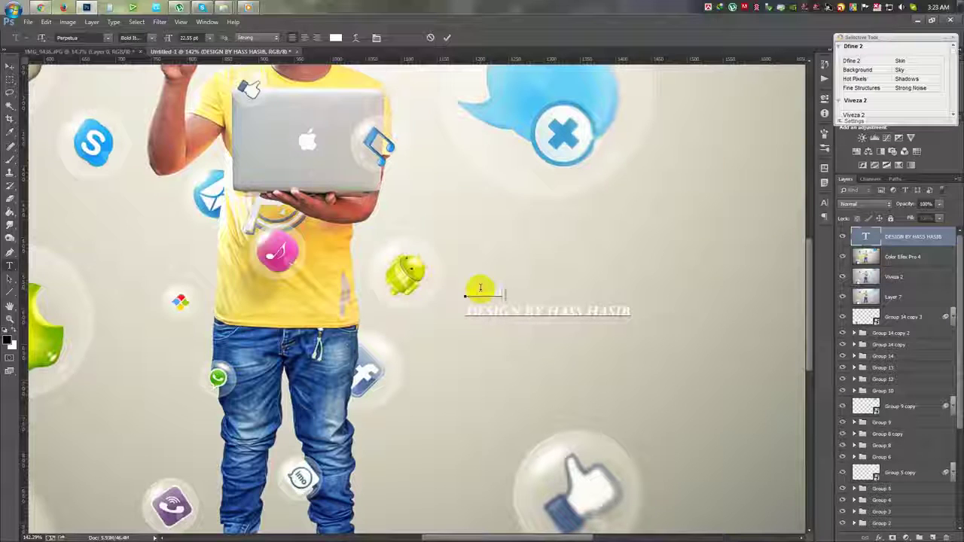
pyautogui.write('S')
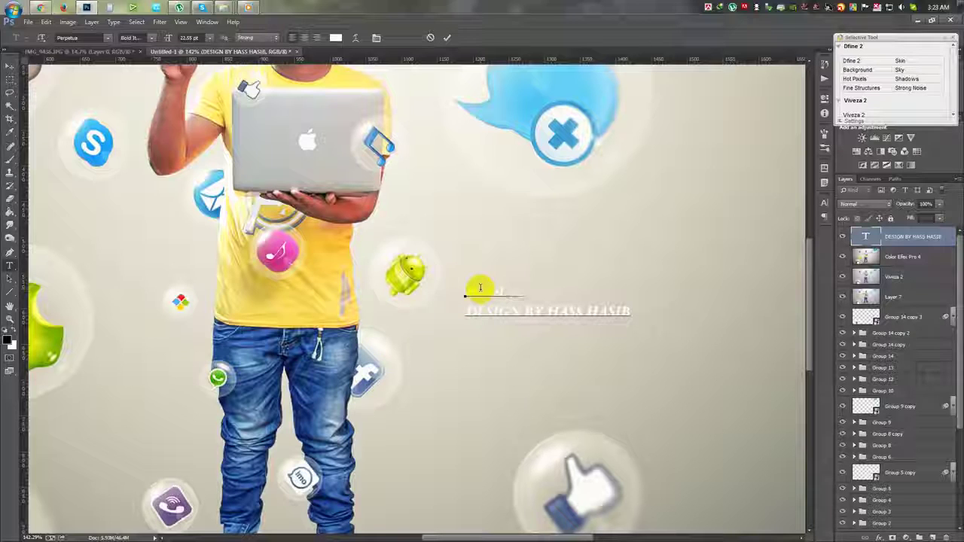
pyautogui.write('dia Studio')
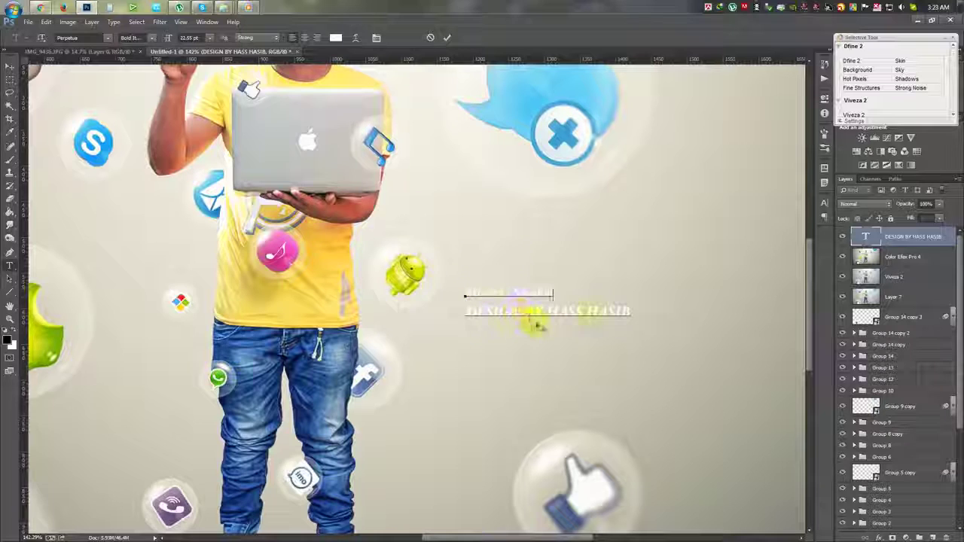
pyautogui.moveTo(625, 313); pyautogui.dragTo(426, 317)
pyautogui.write('Dha')
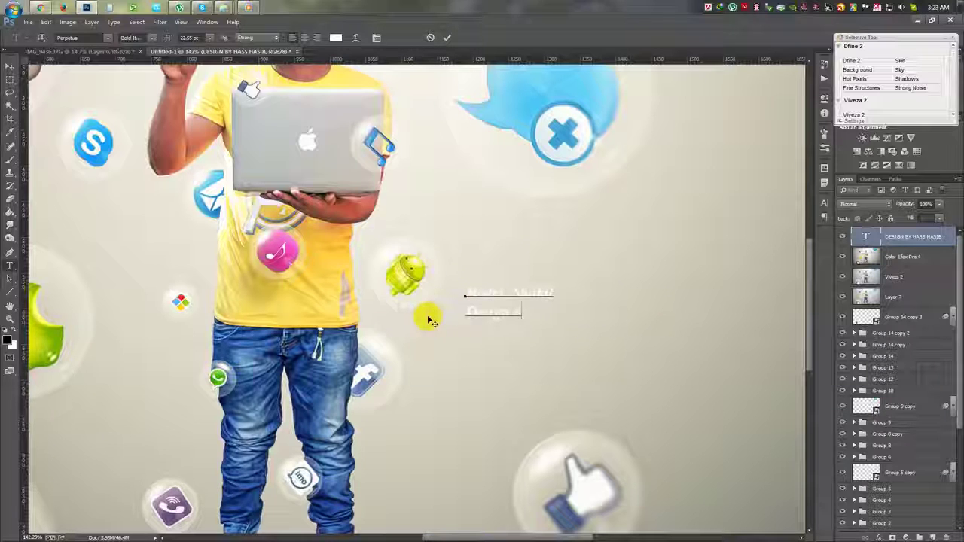
pyautogui.write('y Hass Hasib')
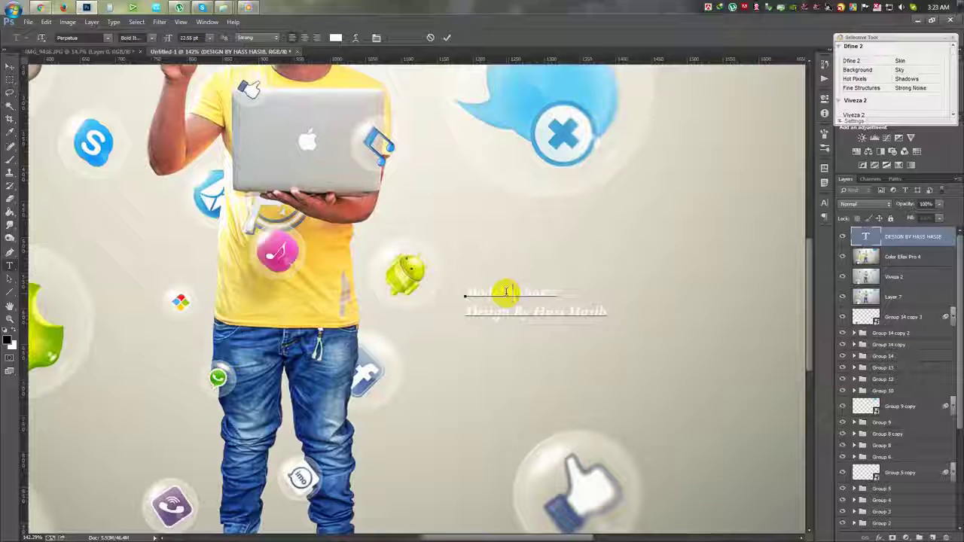
# - Enlarge the model line, prefix it 'Model -', commit, and shrink the two-line credit
pyautogui.moveTo(565, 292); pyautogui.dragTo(427, 277)
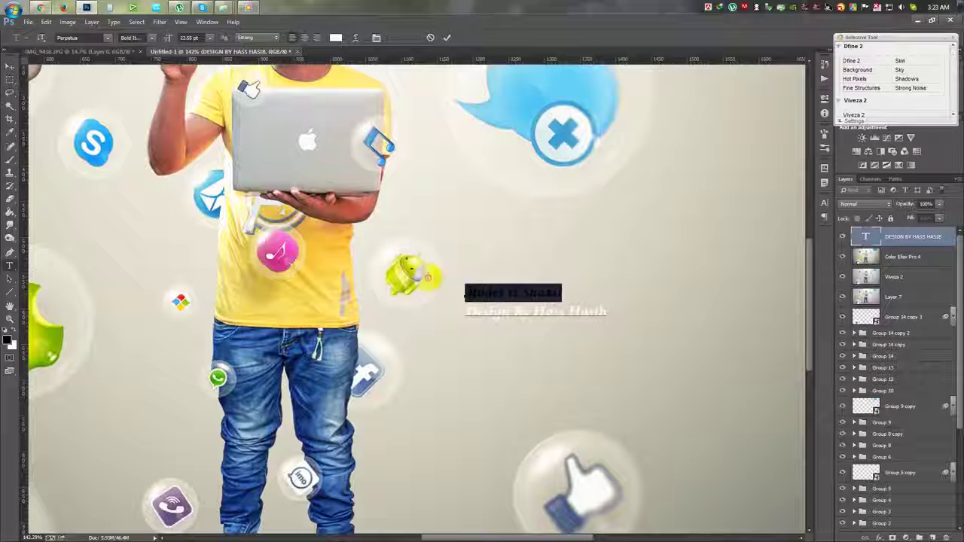
pyautogui.click(192, 38)
pyautogui.press('Up')
pyautogui.press('Up')
pyautogui.press('Up')
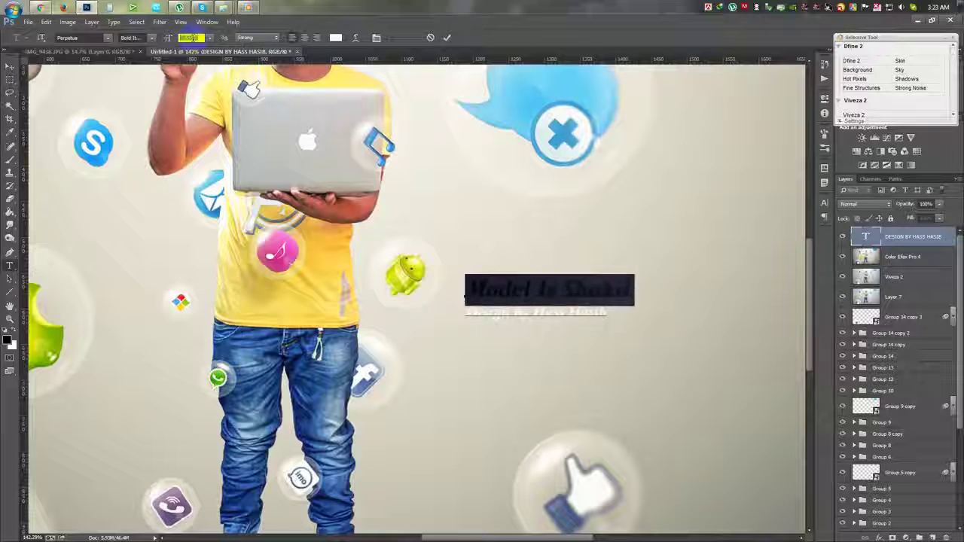
pyautogui.click(558, 293)
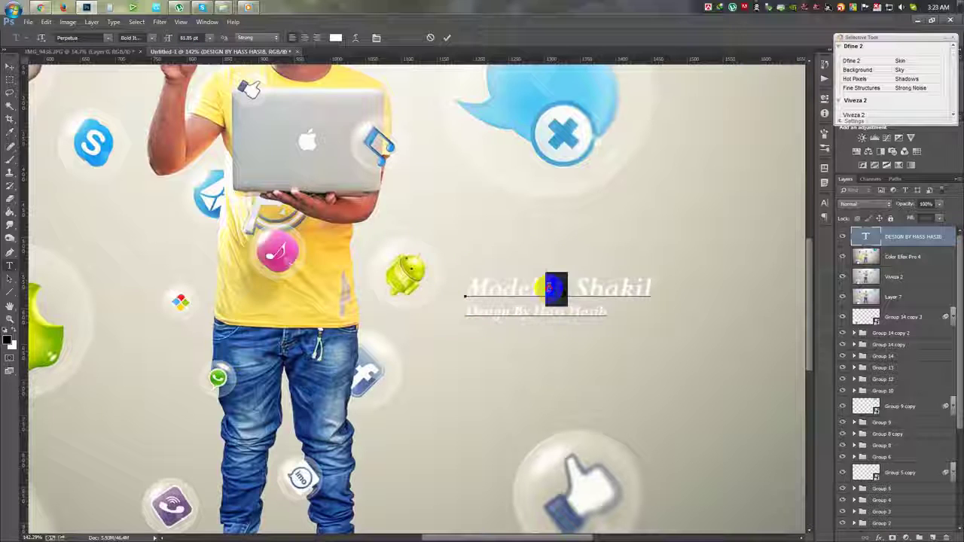
pyautogui.press('BackSpace')
pyautogui.press('BackSpace')
pyautogui.write('-')
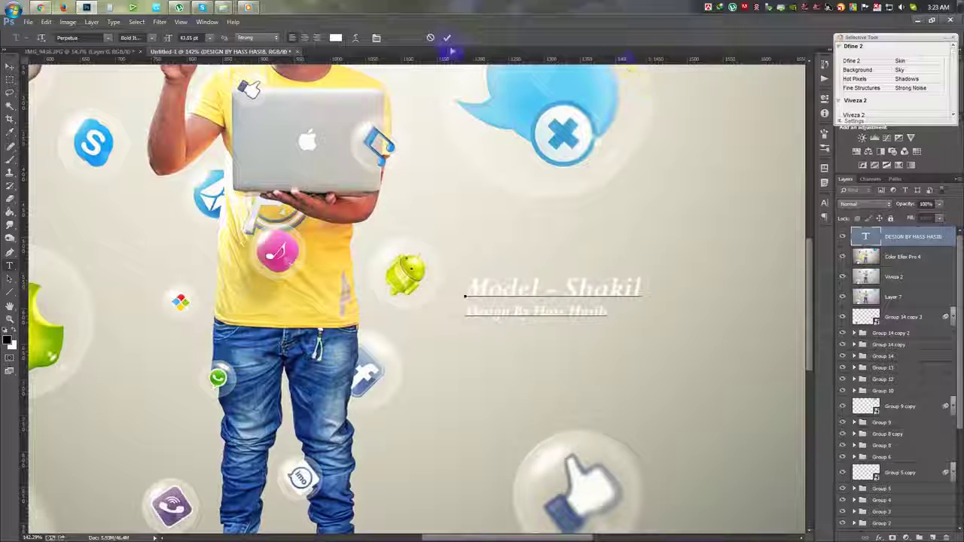
pyautogui.click(447, 39)
pyautogui.hotkey('ctrl', 't')
pyautogui.moveTo(630, 323); pyautogui.dragTo(540, 313)
pyautogui.press('Return')
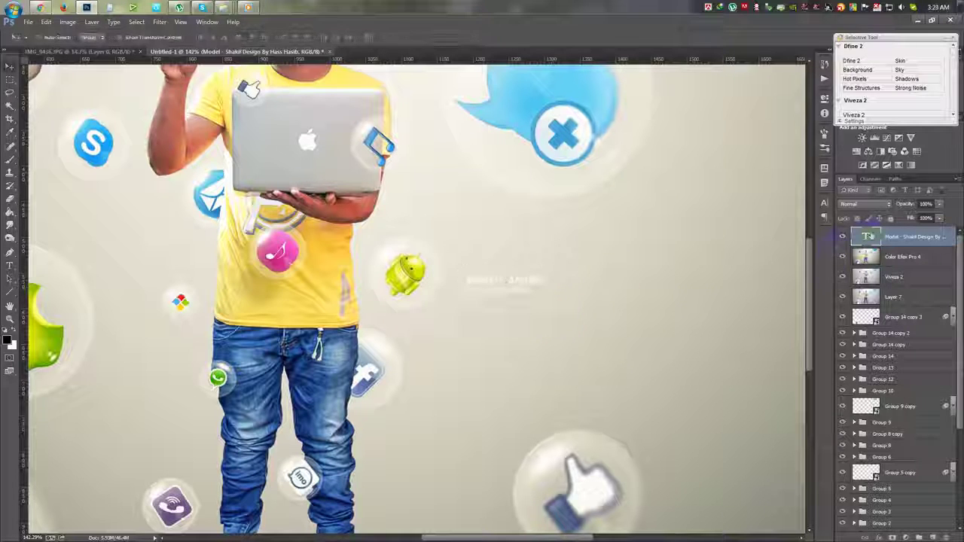
# - Colour the credit text dark grey #5a5a5a
pyautogui.press('Return')
pyautogui.click(336, 37)
pyautogui.click(492, 516)
pyautogui.click(490, 471)
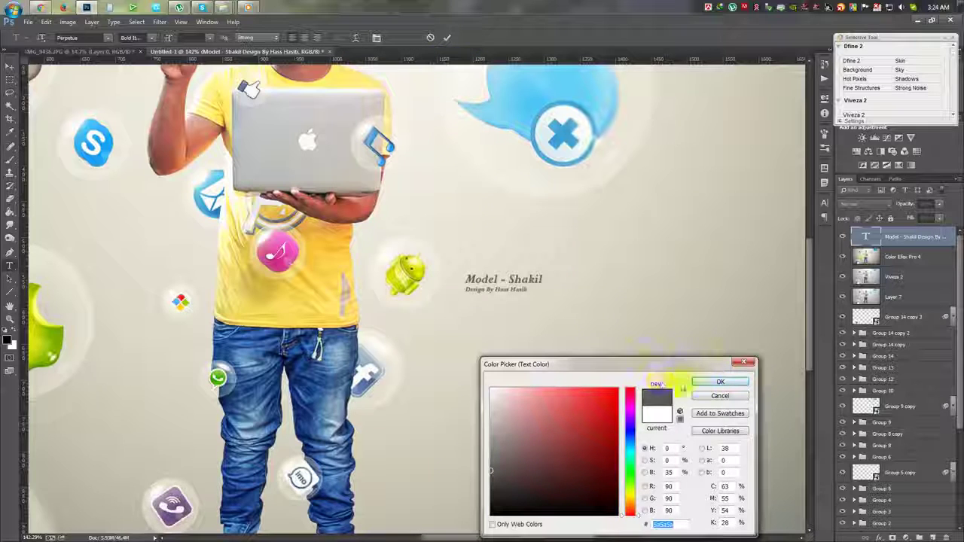
pyautogui.click(720, 382)
pyautogui.click(443, 38)
# - Move the credit beside the man's head and scale it up to about 113%
pyautogui.press('v')
pyautogui.moveTo(534, 230); pyautogui.dragTo(205, 249)
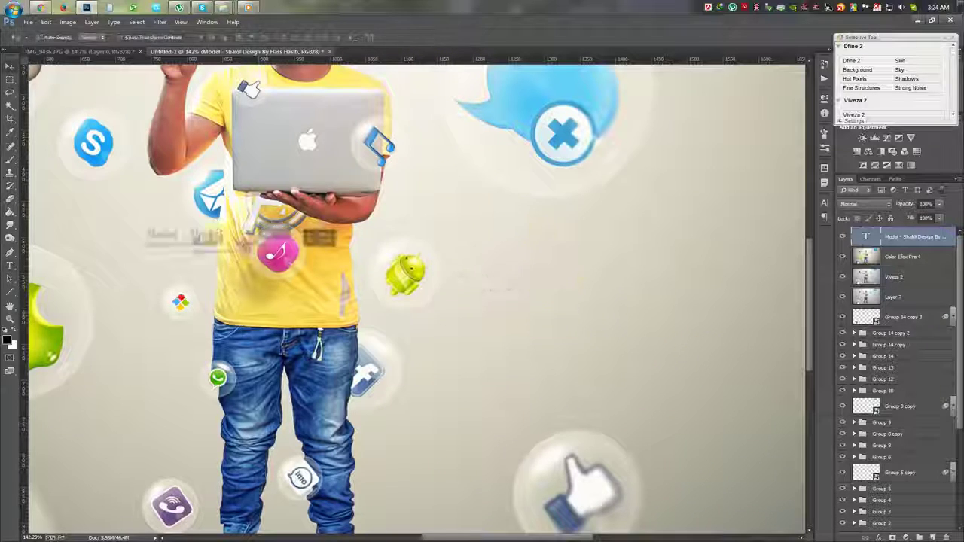
pyautogui.hotkey('ctrl', '0')
pyautogui.moveTo(387, 266); pyautogui.dragTo(553, 164)
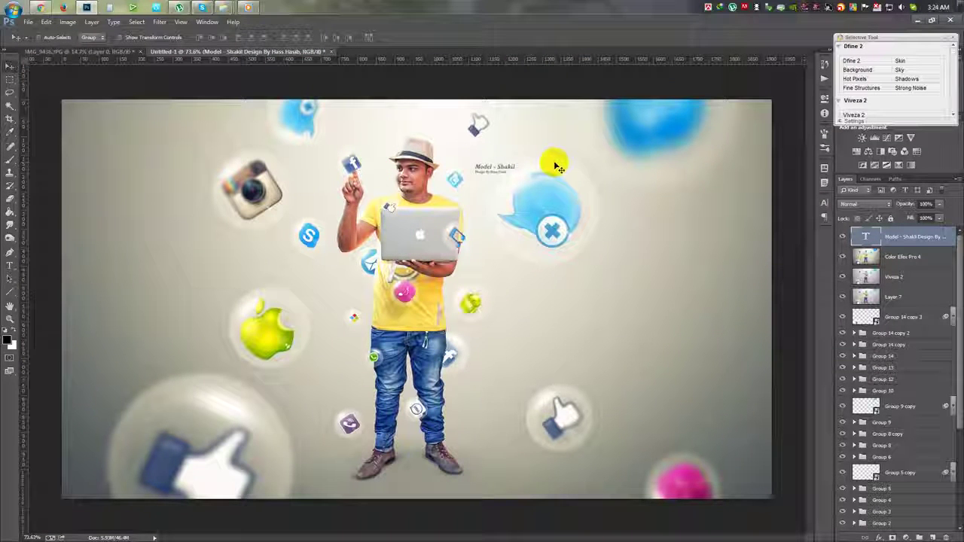
pyautogui.hotkey('ctrl', 't')
pyautogui.moveTo(515, 162); pyautogui.dragTo(520, 161)
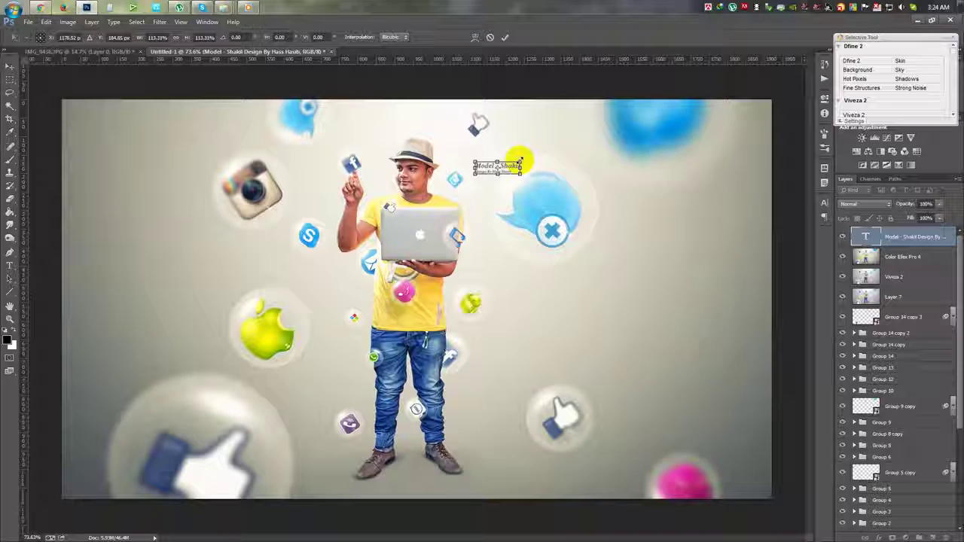
pyautogui.press('Return')
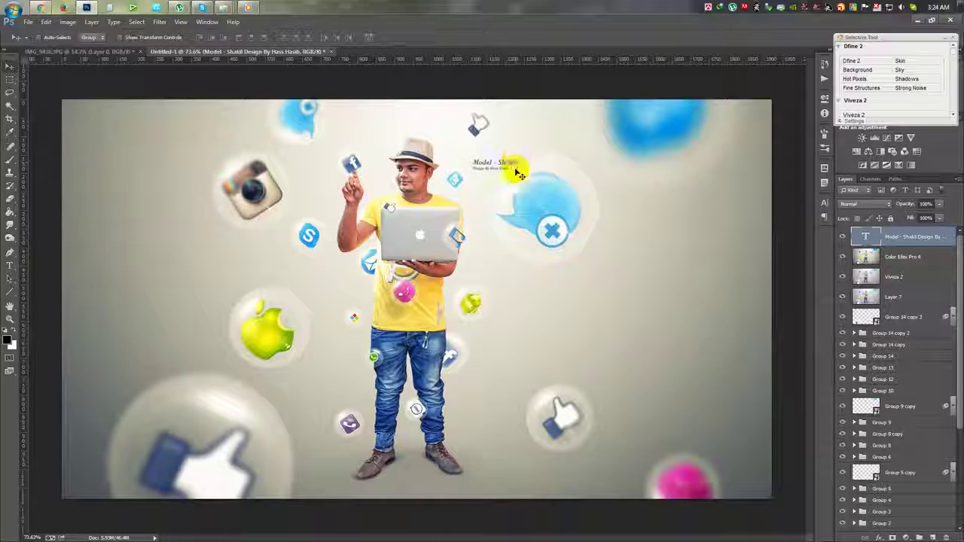